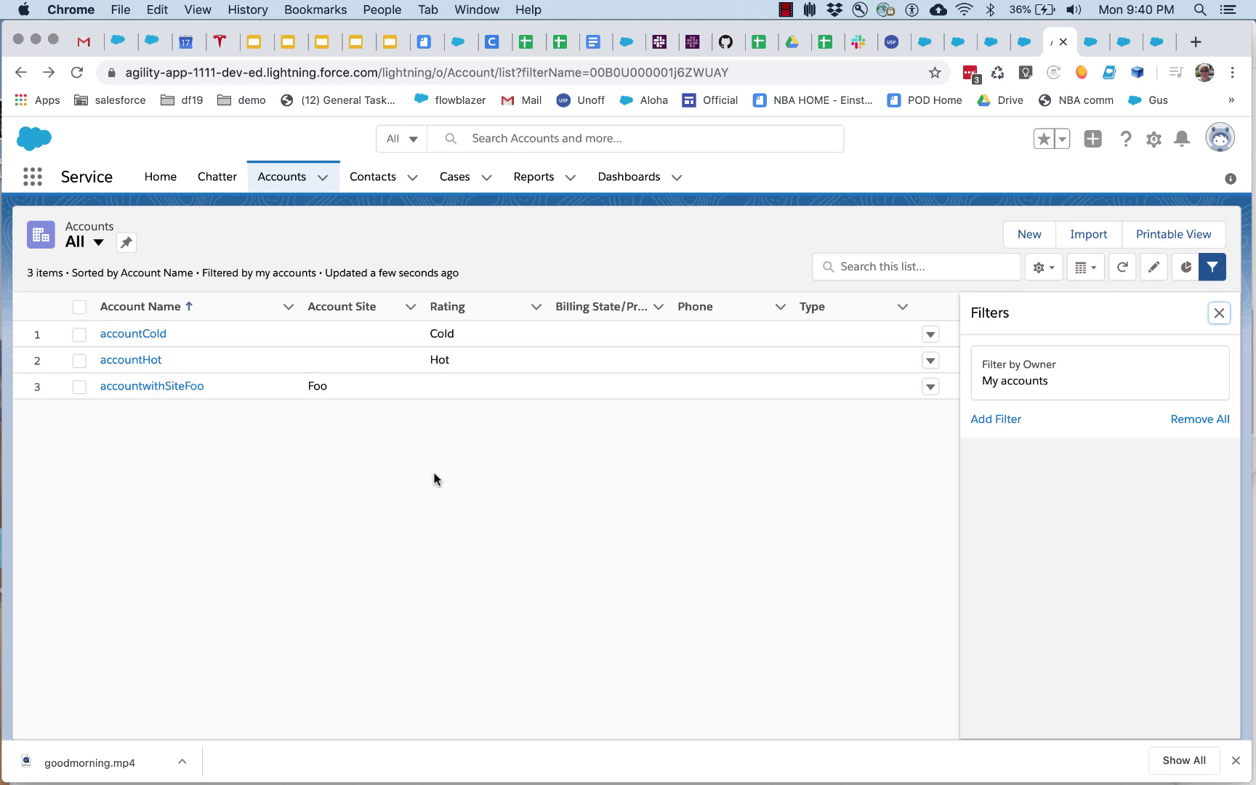
Align the Execute SOQL action with Output Console on the canvas, then open the debug run.
left_click(1088, 42)
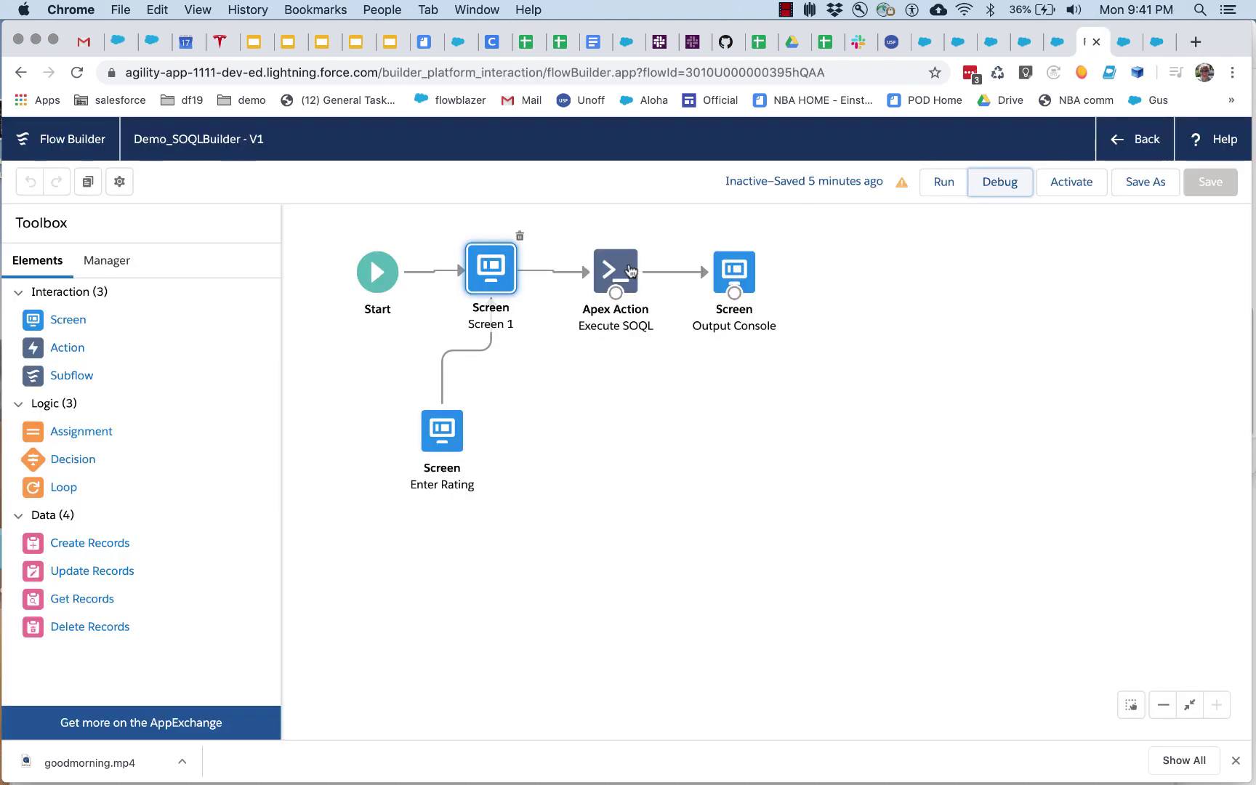
left_click_drag(630, 271, 630, 267)
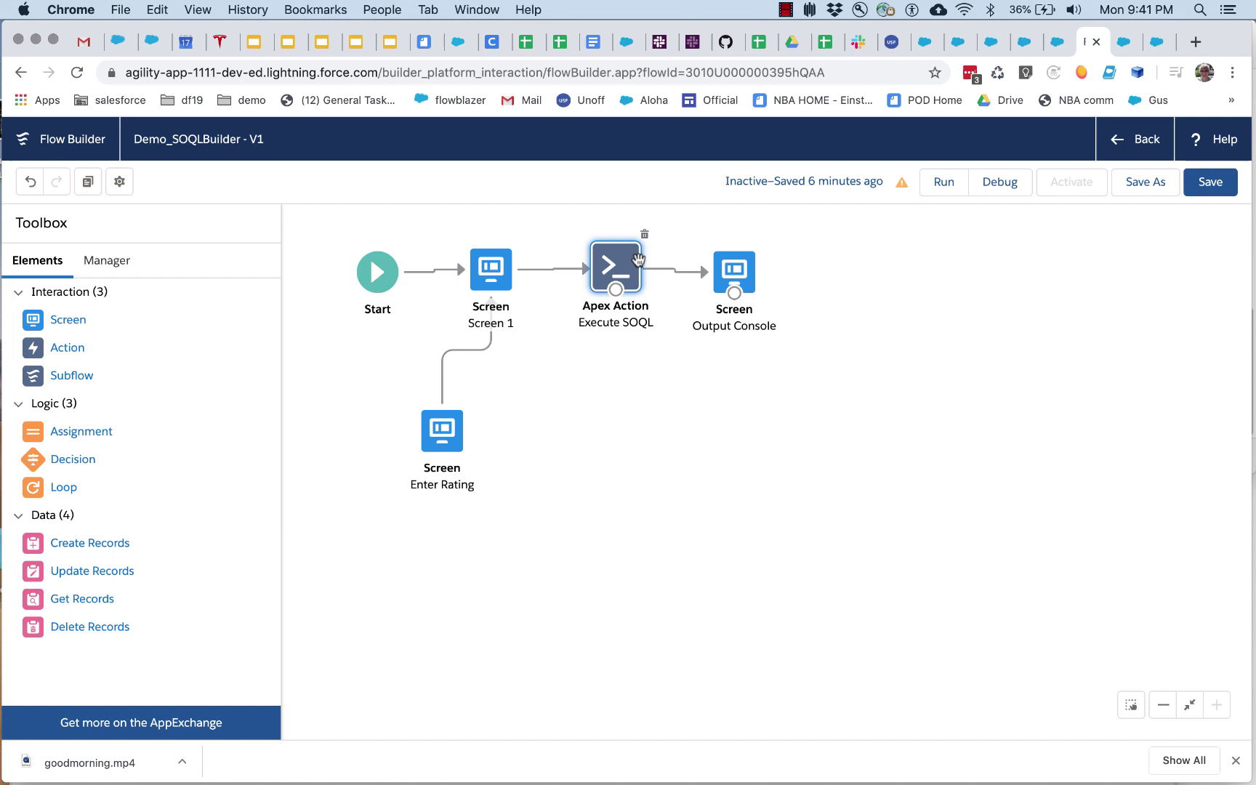
left_click(731, 275)
left_click_drag(730, 275, 730, 271)
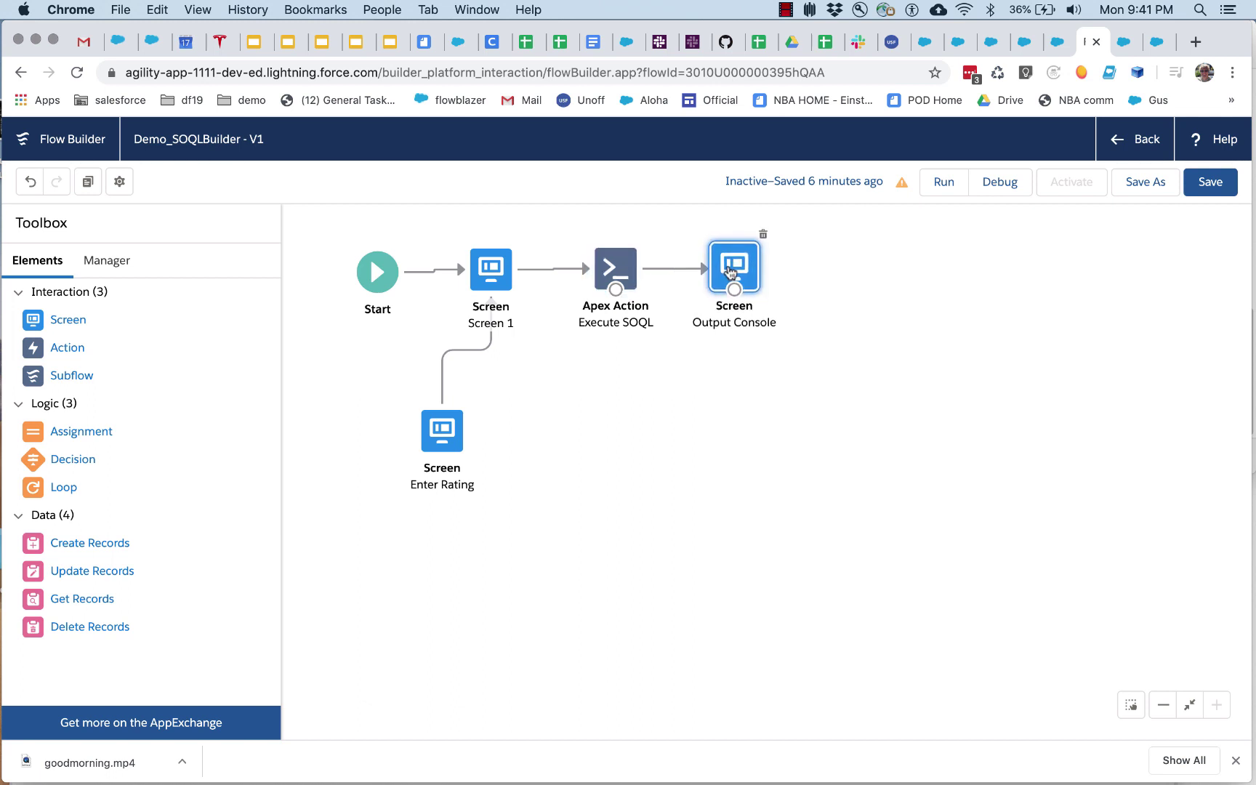
left_click(1120, 38)
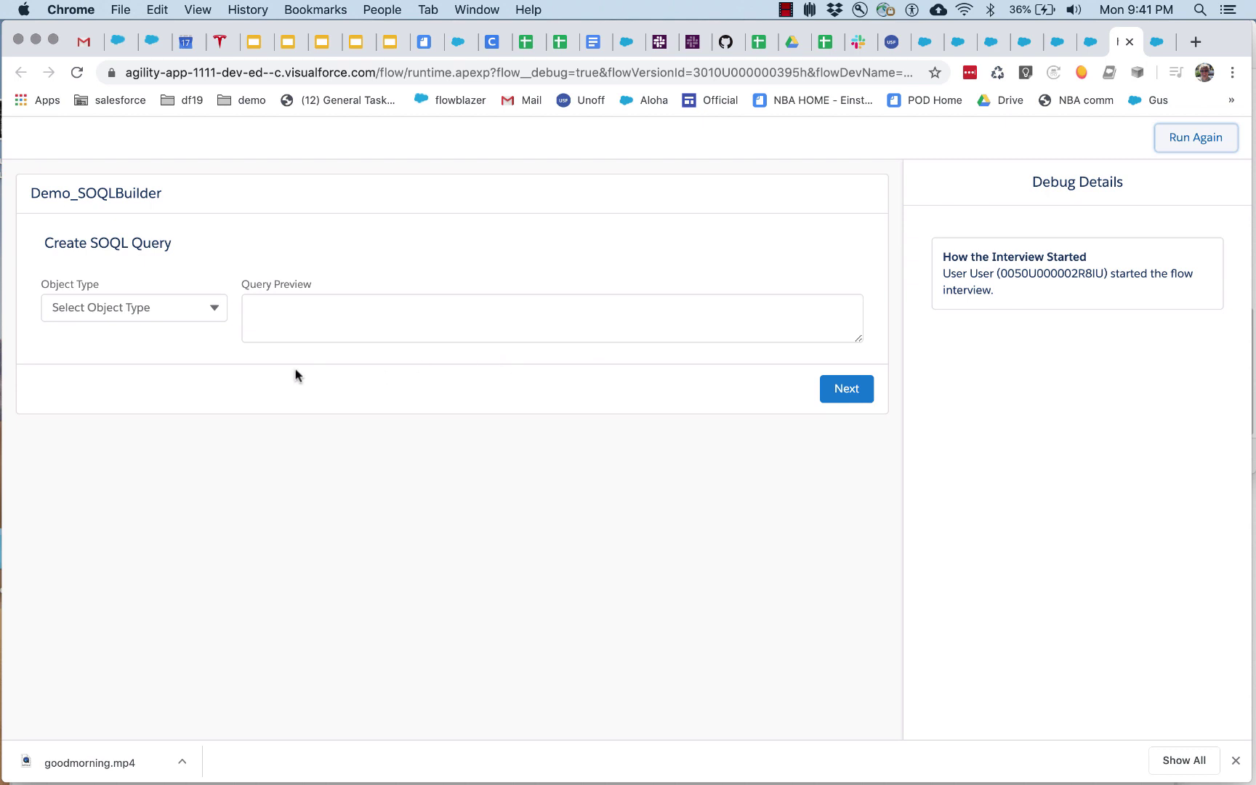
Query Account, returning Account Number, Account Source, Annual Revenue, Billing Address, Billing Geocode Accuracy.
left_click(191, 308)
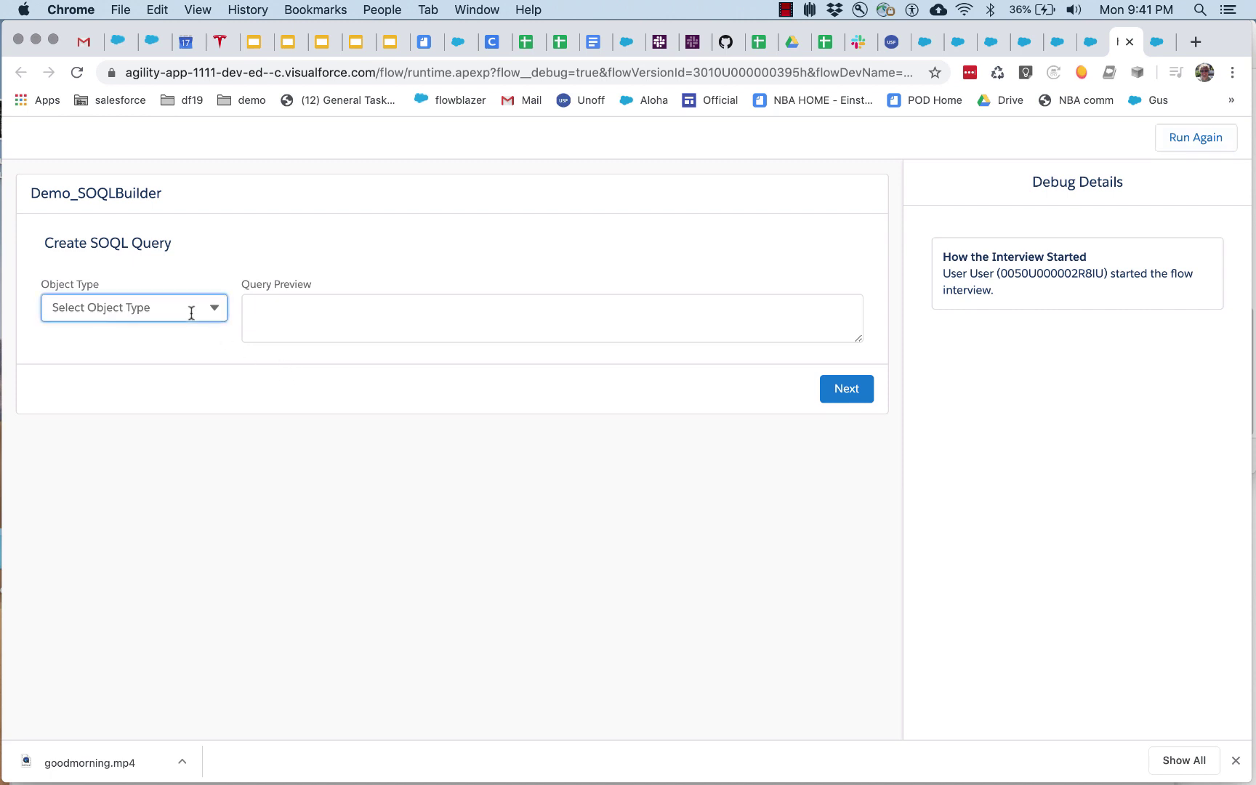
left_click(153, 348)
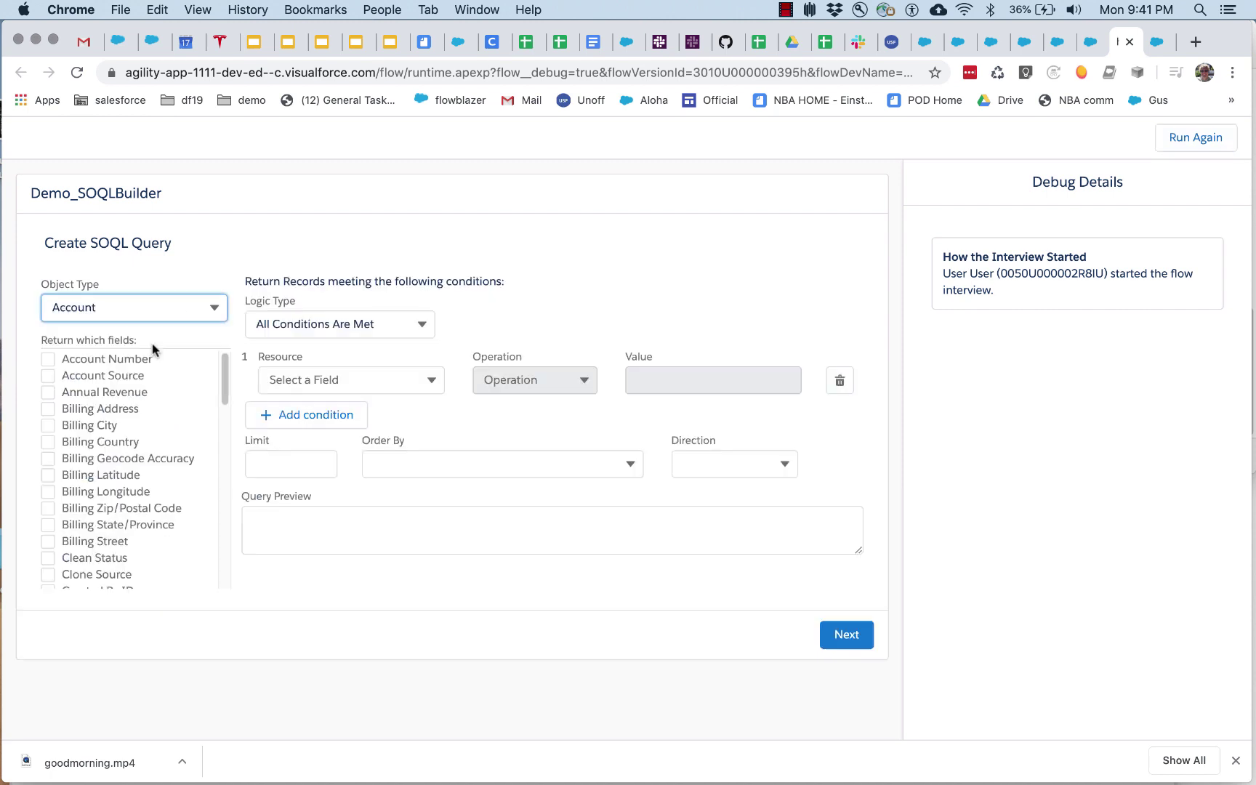
left_click(48, 359)
left_click(49, 376)
left_click(47, 392)
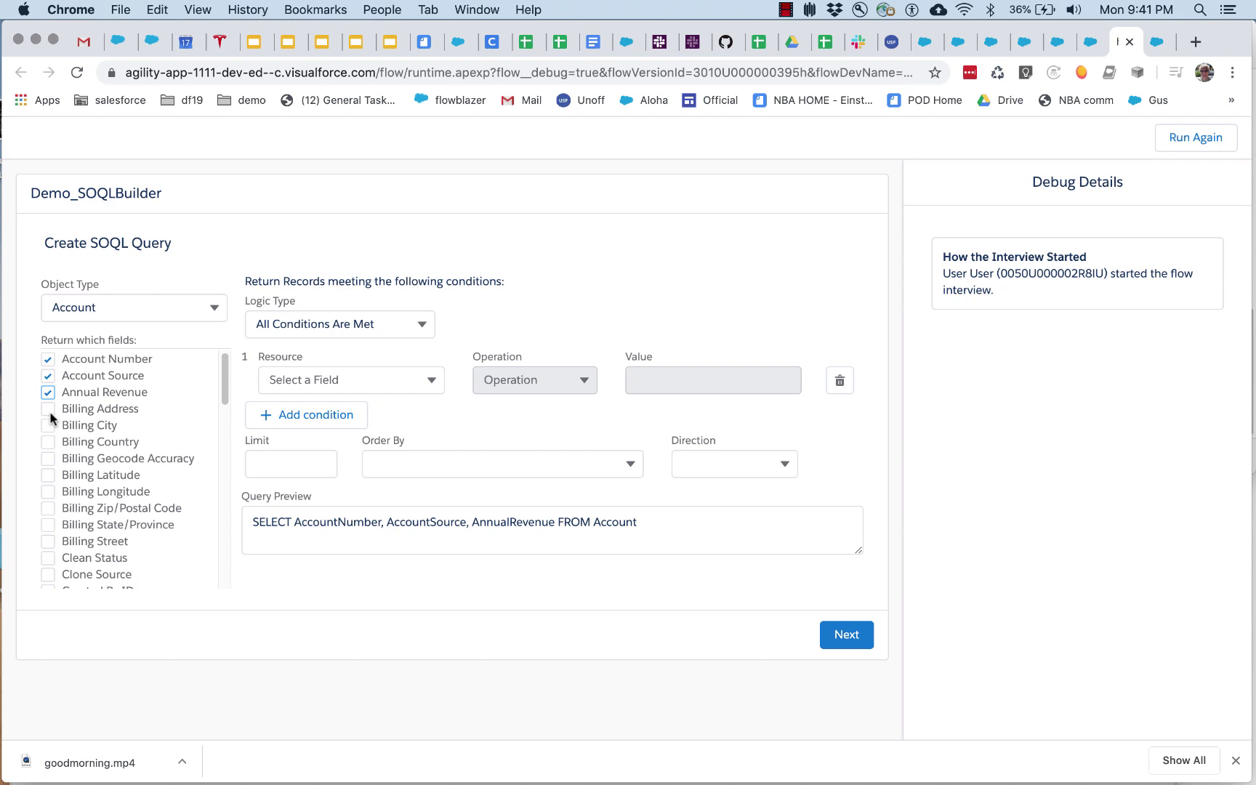
left_click(48, 409)
left_click(48, 459)
Add the condition Account Rating equals Hot.
left_click(317, 379)
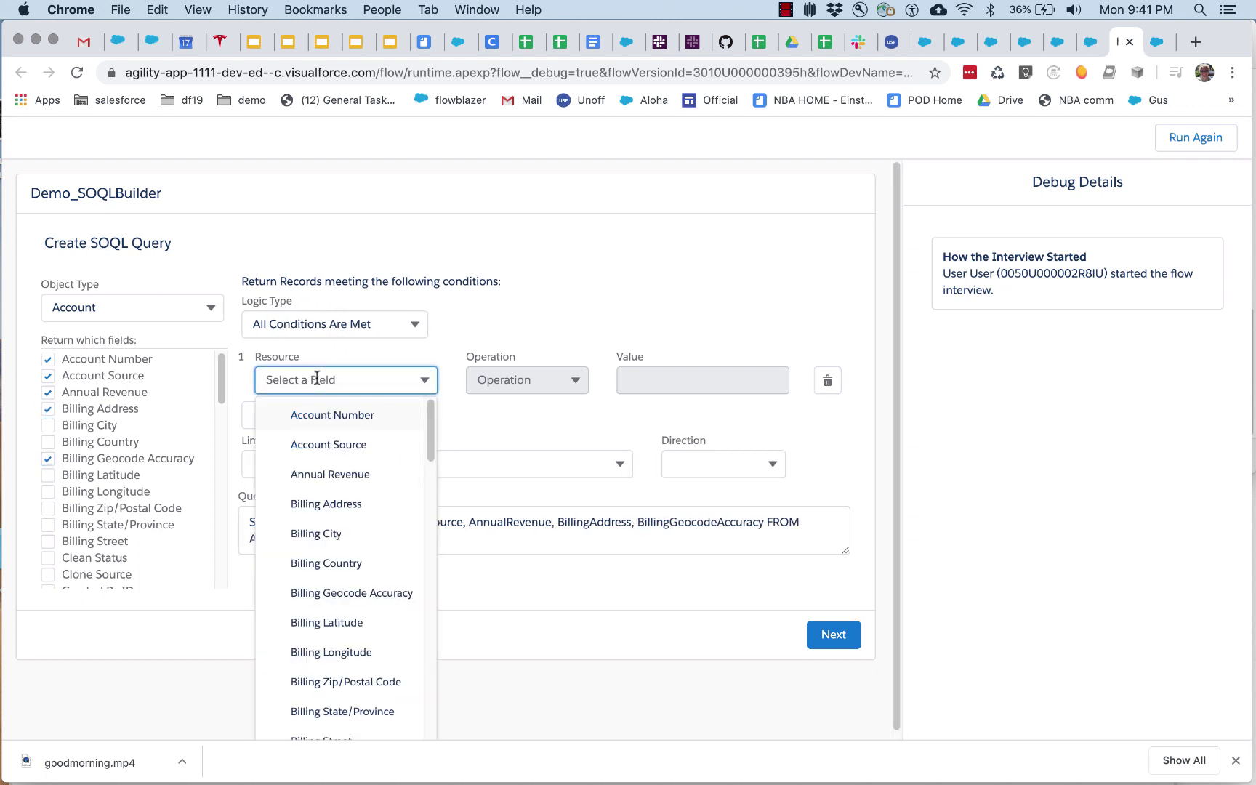
scroll(336, 494, "down", 8)
scroll(334, 523, "down", 10)
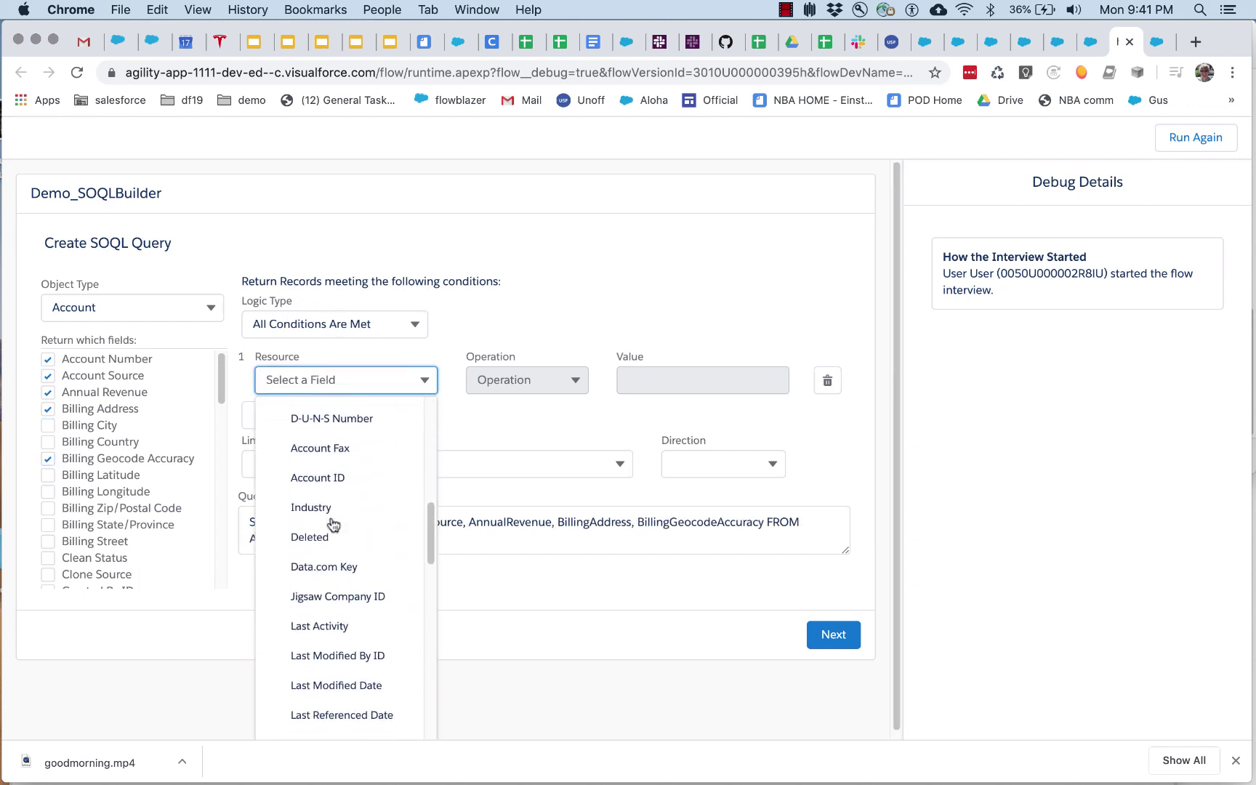
scroll(333, 524, "down", 10)
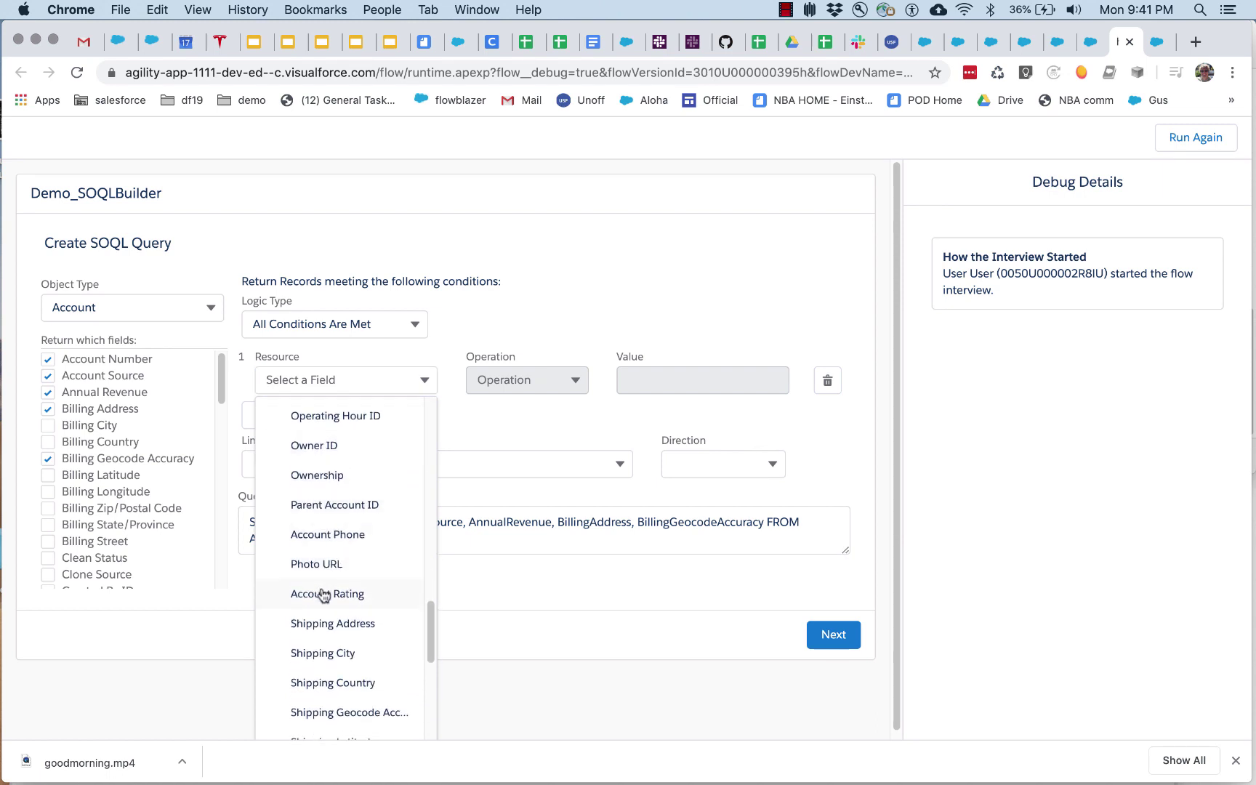
left_click(325, 593)
left_click(698, 380)
type("s")
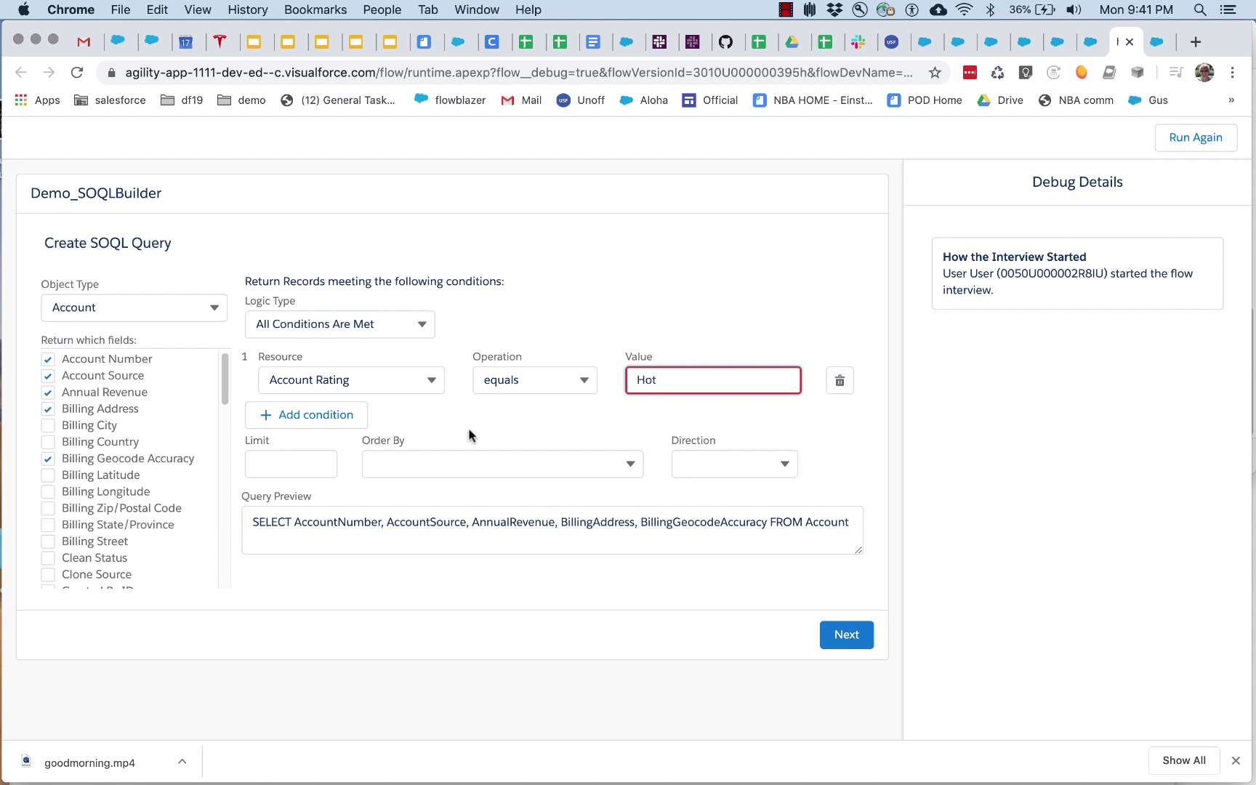
Limit to 100 records, order by Created Date ascending, and run the query.
left_click(315, 463)
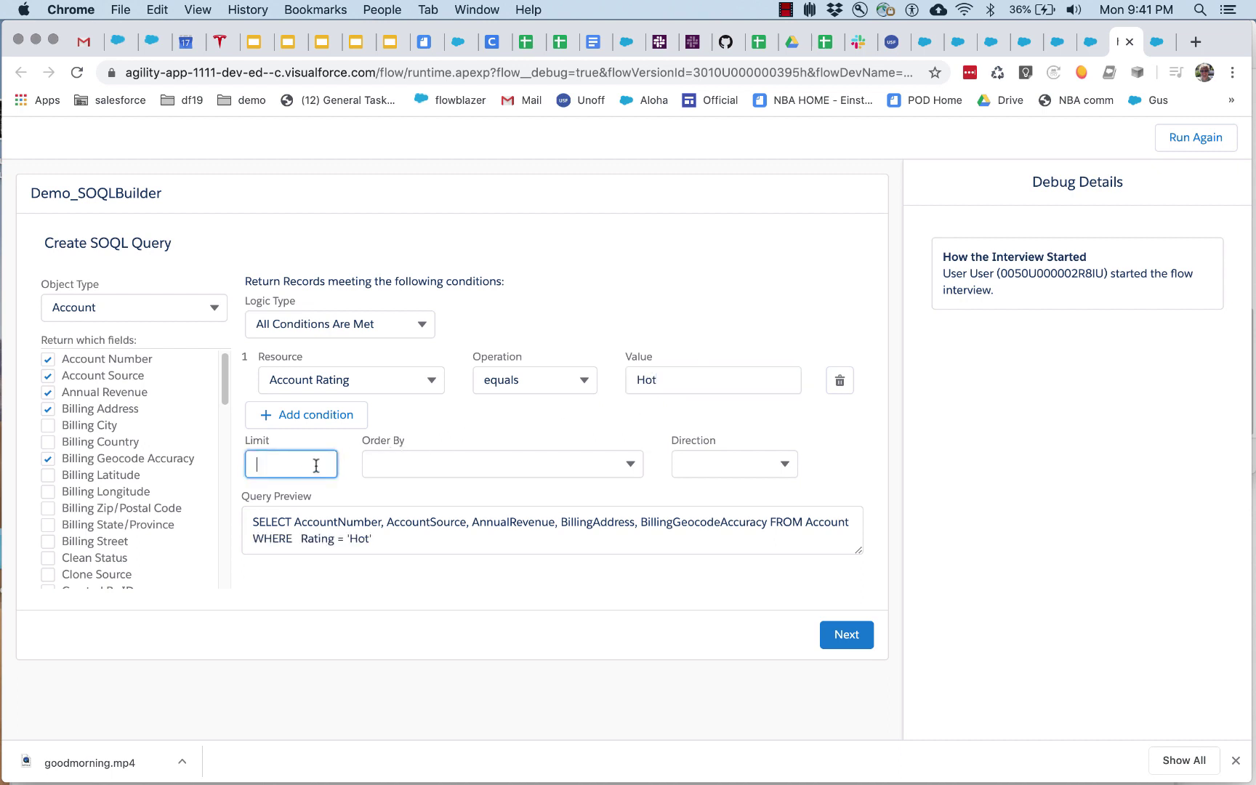
type("100")
left_click(443, 463)
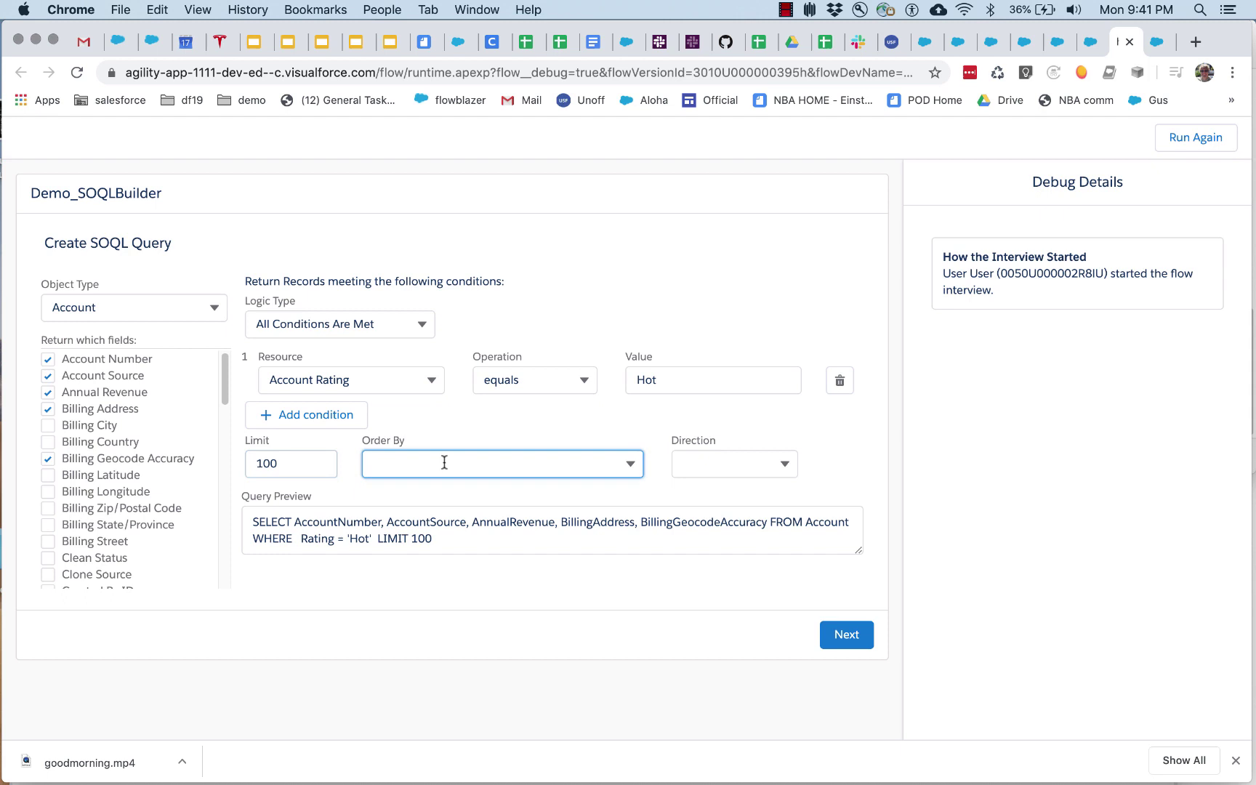
scroll(467, 599, "down", 3)
scroll(470, 607, "down", 5)
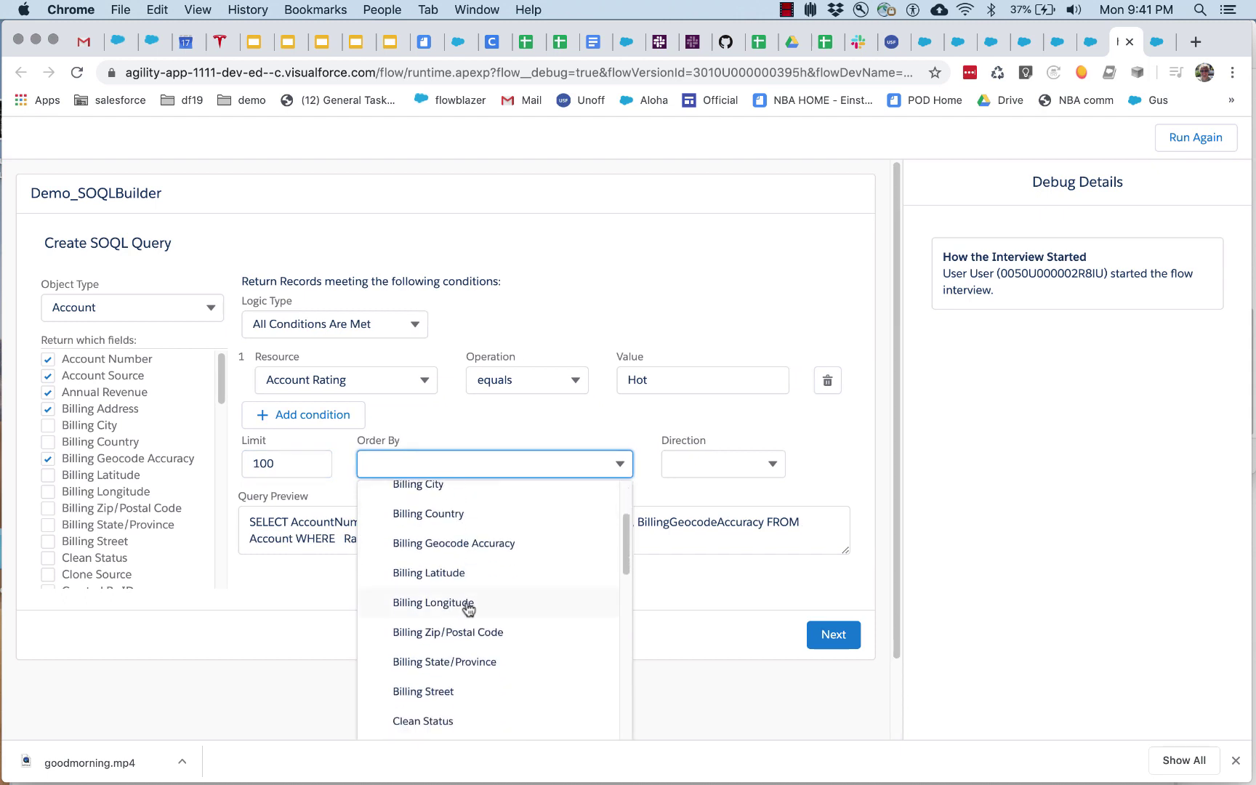
left_click(465, 602)
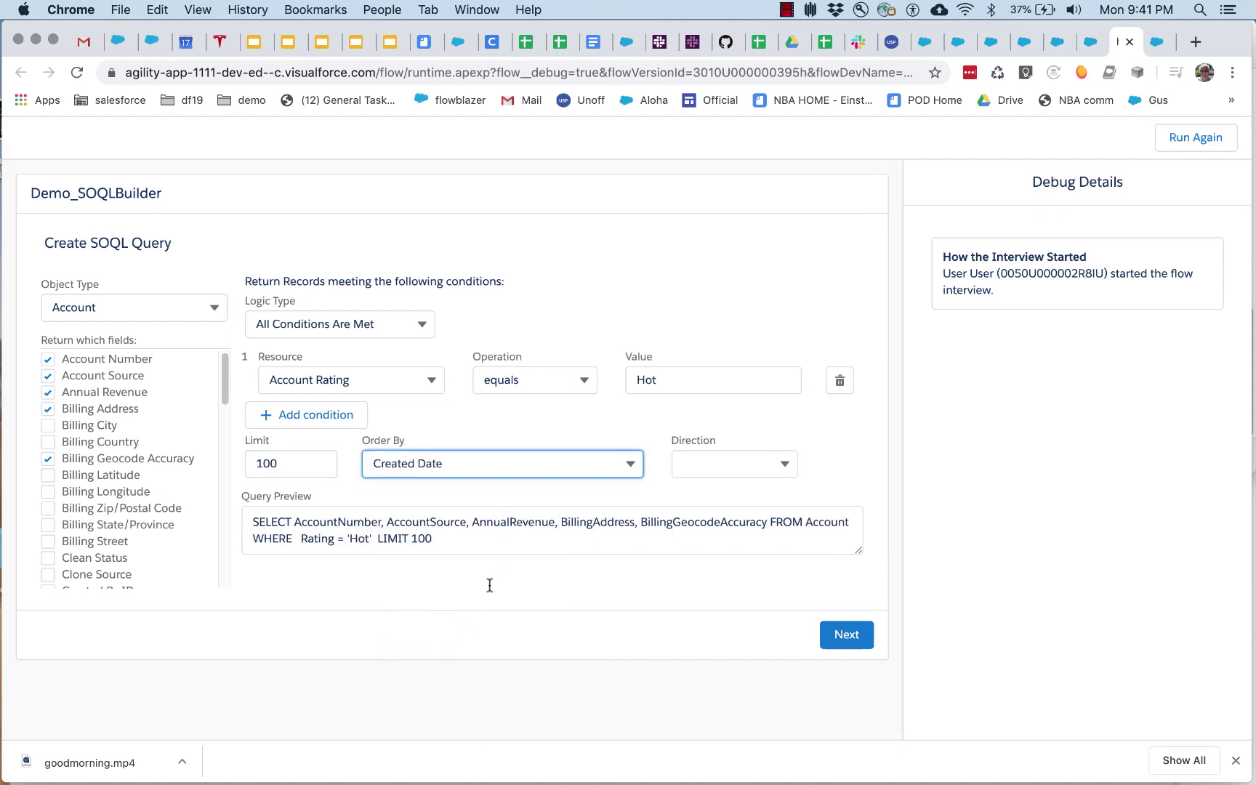
left_click(769, 465)
left_click(727, 504)
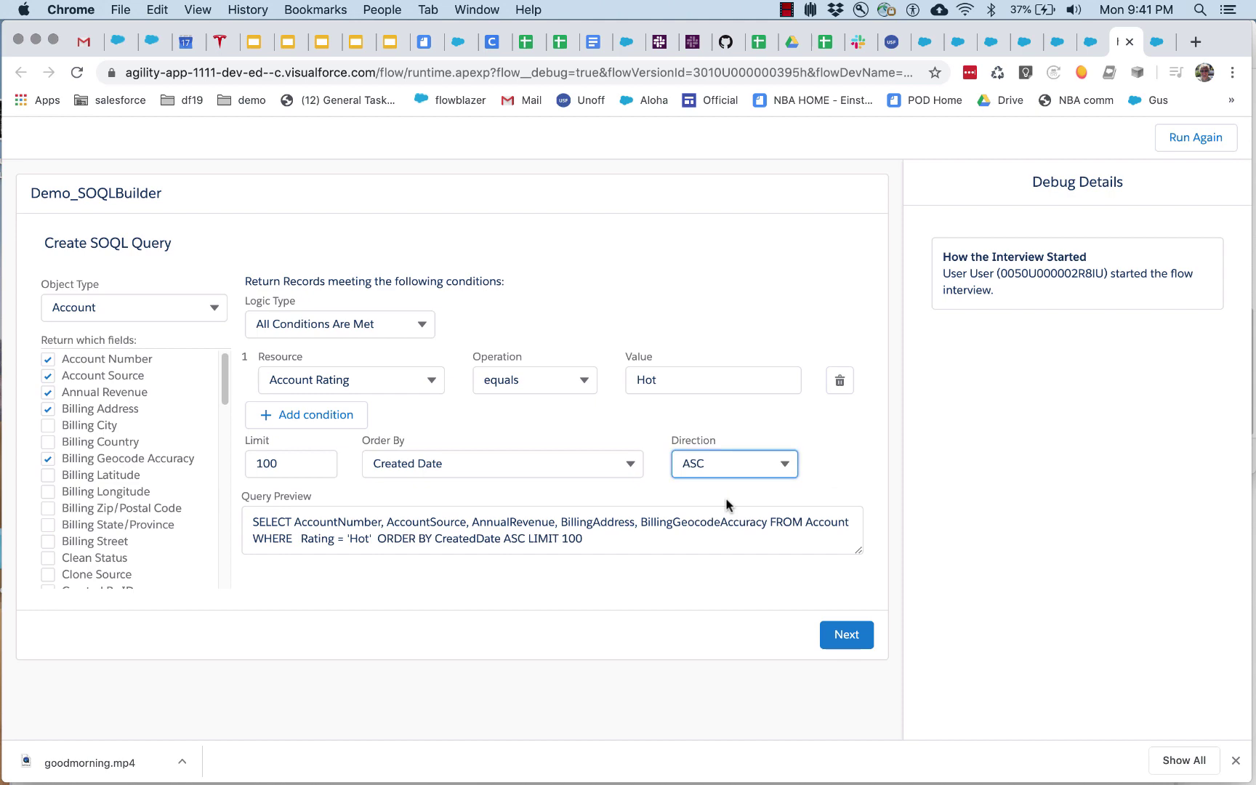
left_click(840, 636)
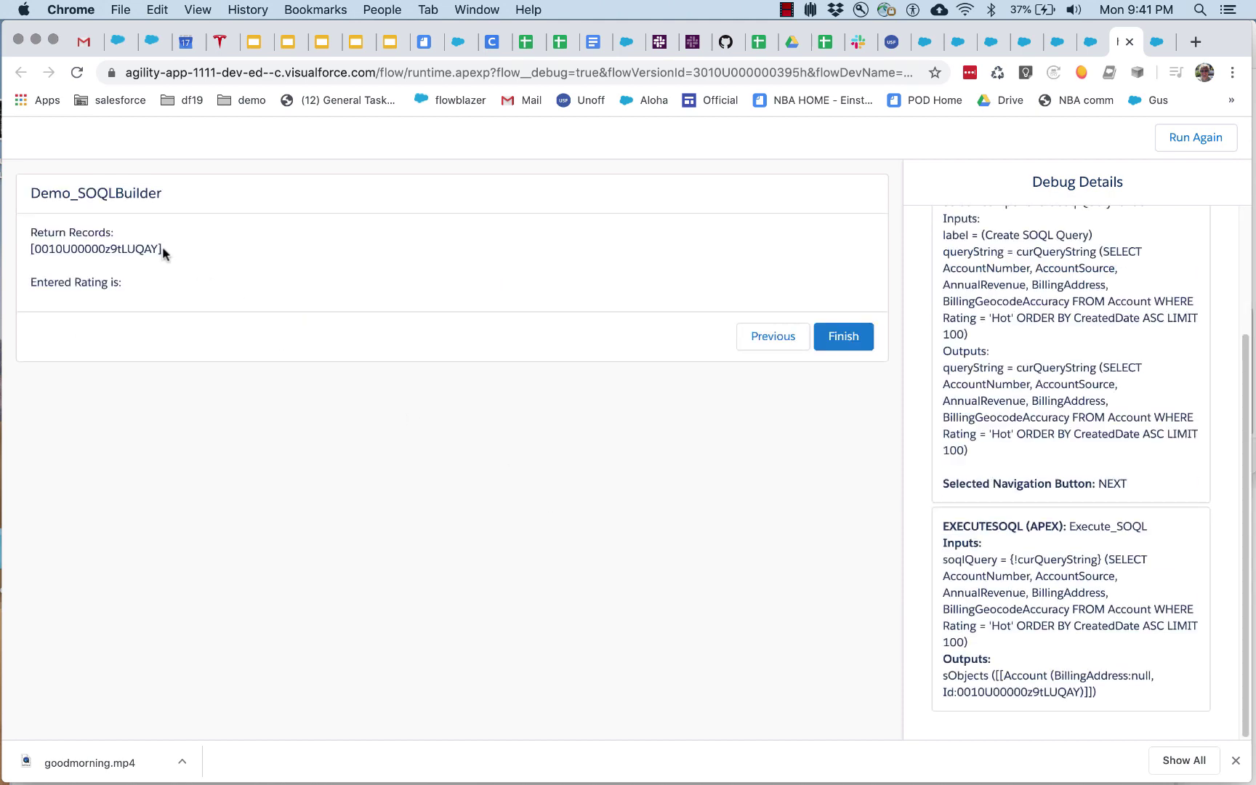
Select the returned Account record ID on the results screen.
left_click_drag(164, 248, 26, 252)
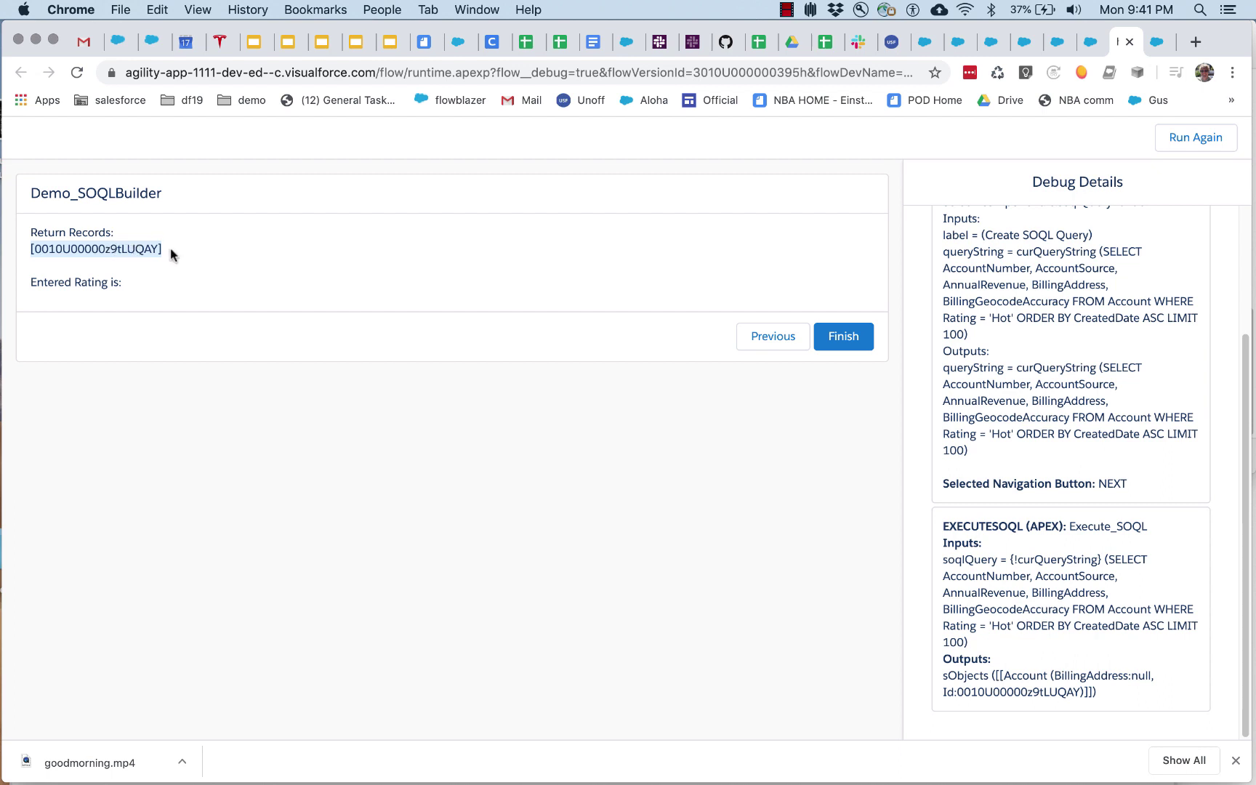
Open the accountHot record from the Accounts list to verify the ID, then return to debug.
left_click(1088, 50)
left_click(1067, 48)
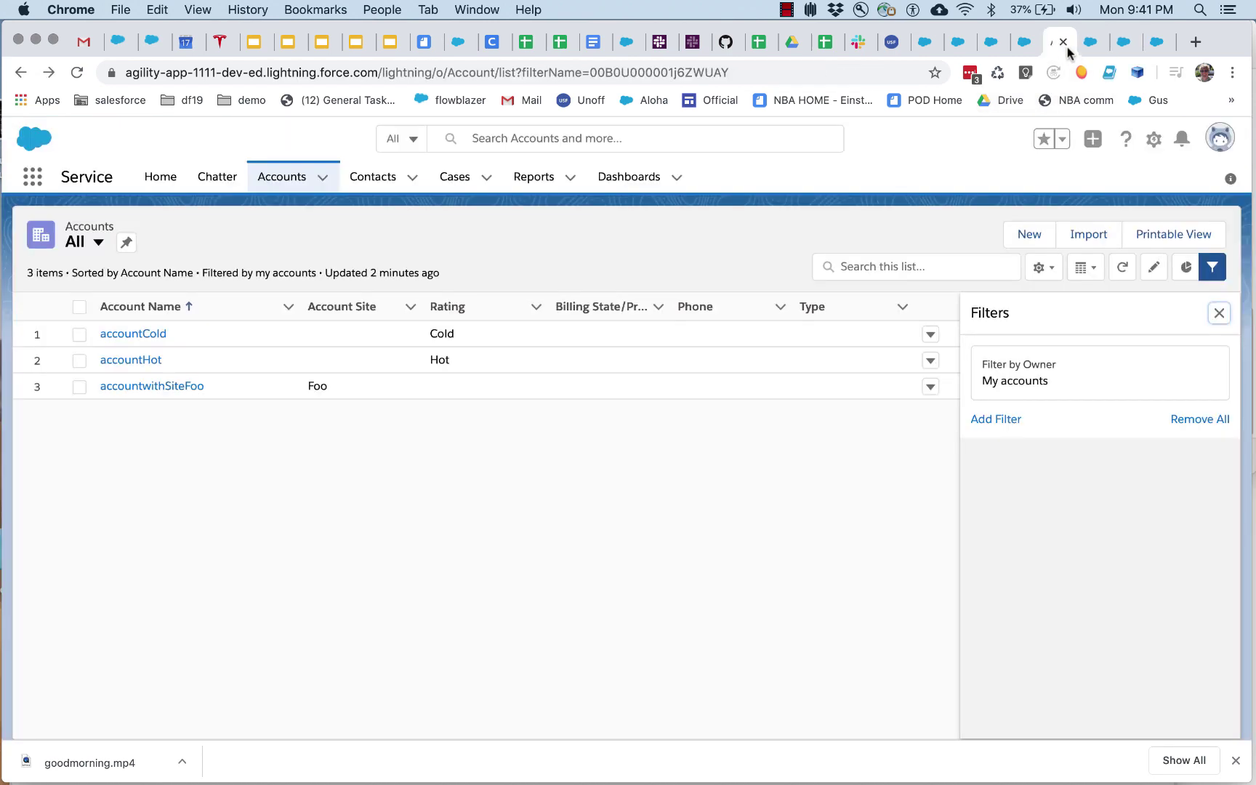
left_click(155, 361)
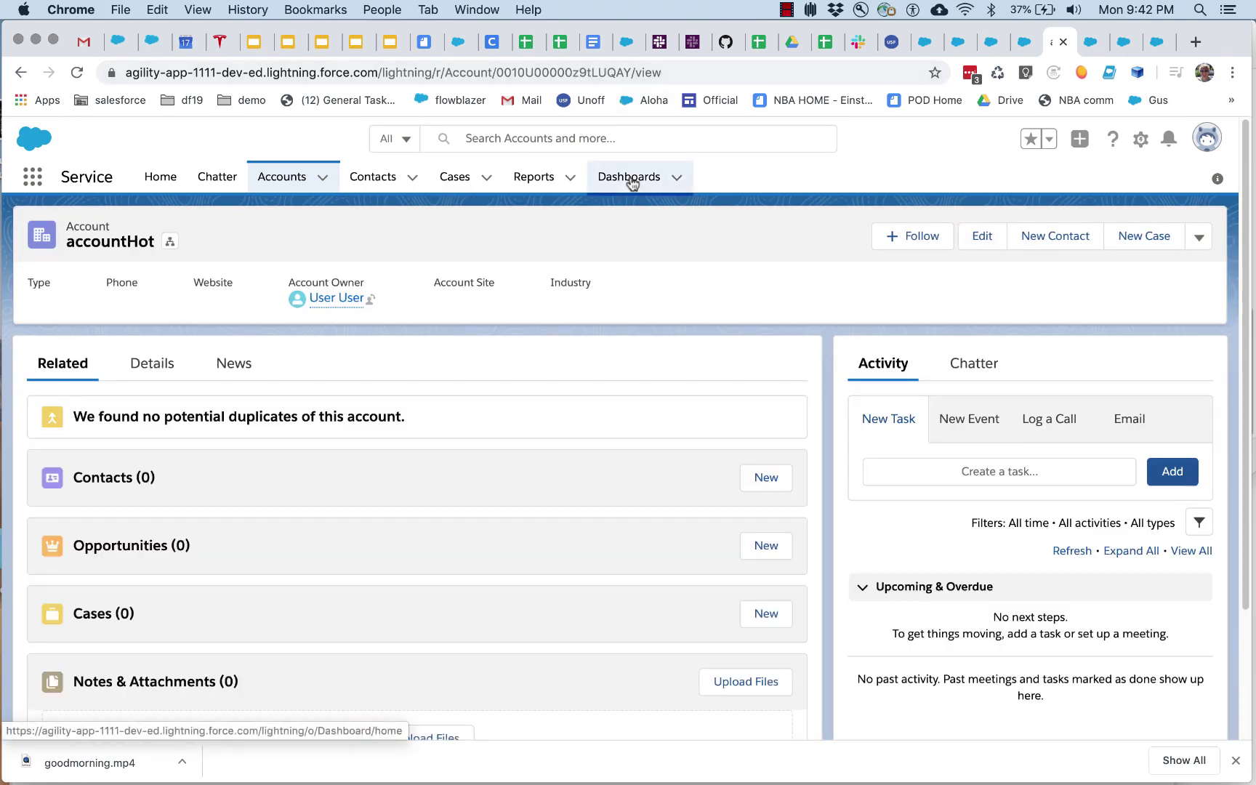
left_click(1109, 54)
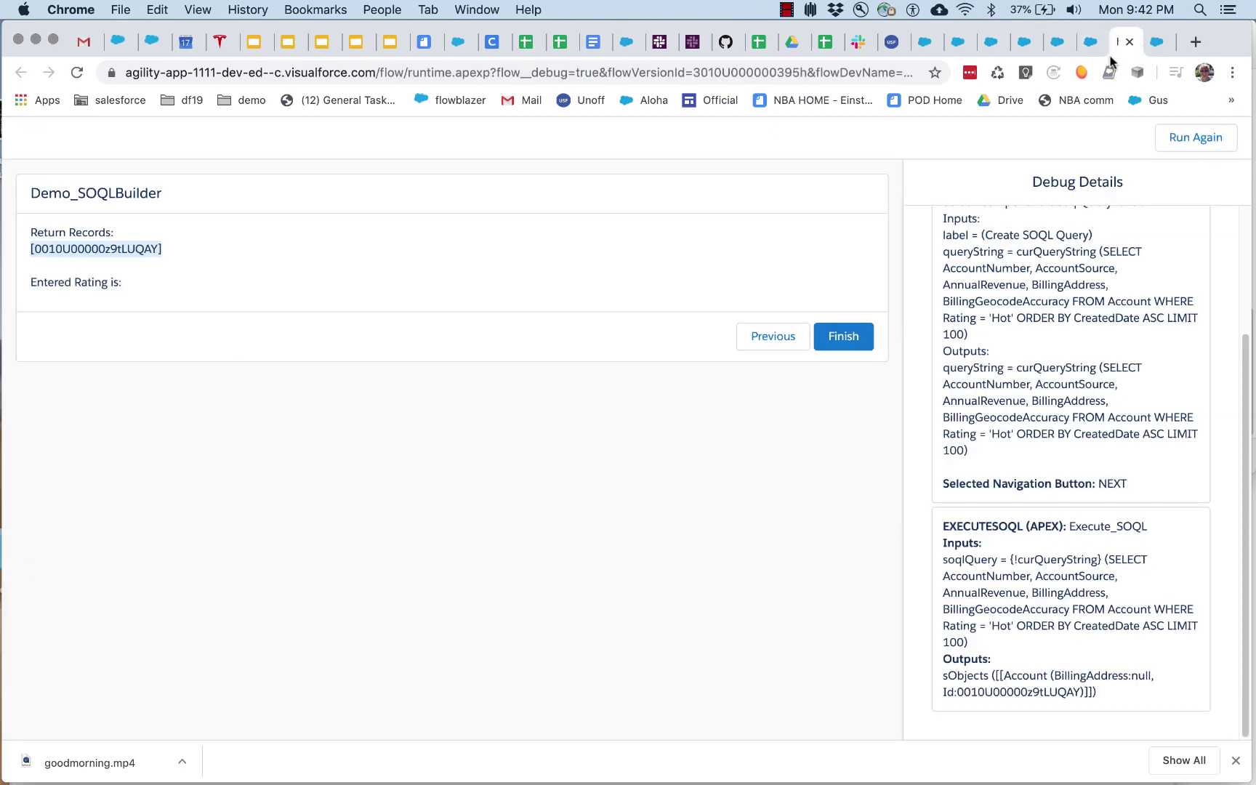
Replace the condition value Hot with Cold, rerun the query, and return to the builder.
left_click(774, 336)
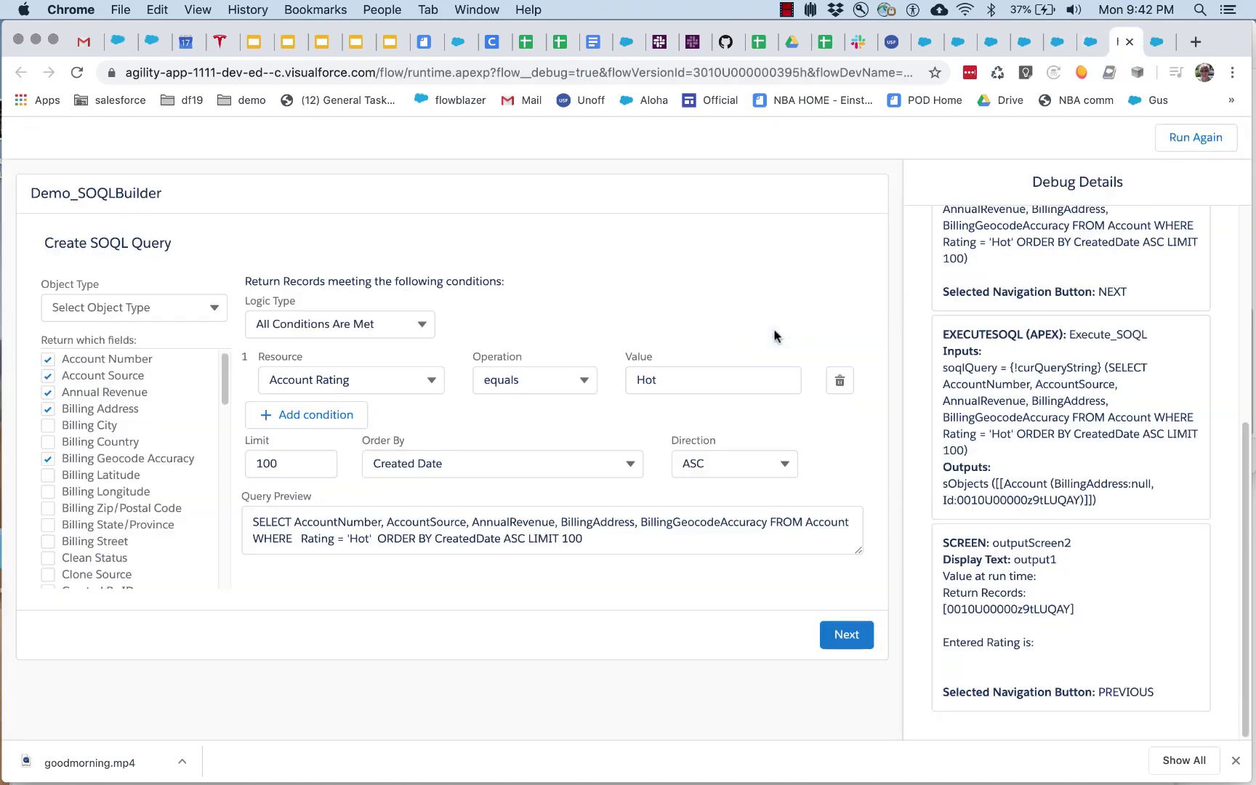
double_click(670, 383)
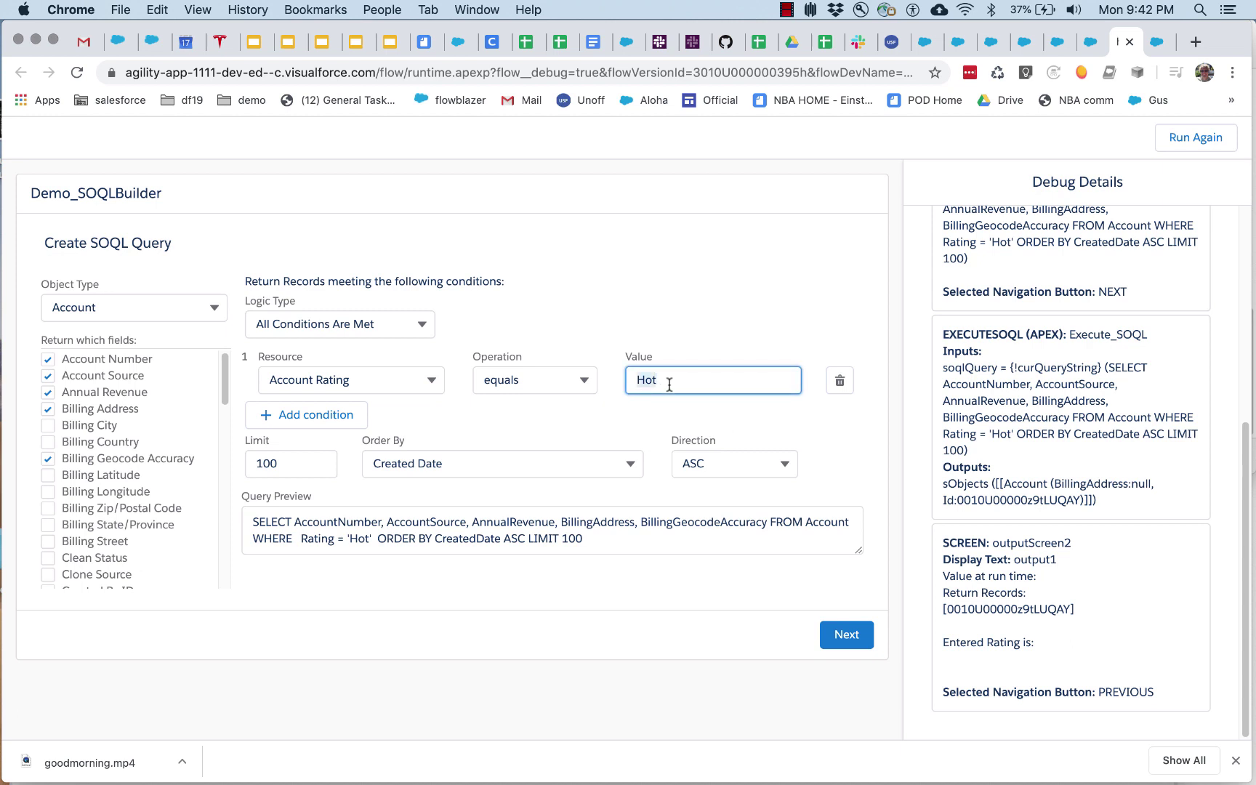
type("Cold")
left_click(841, 636)
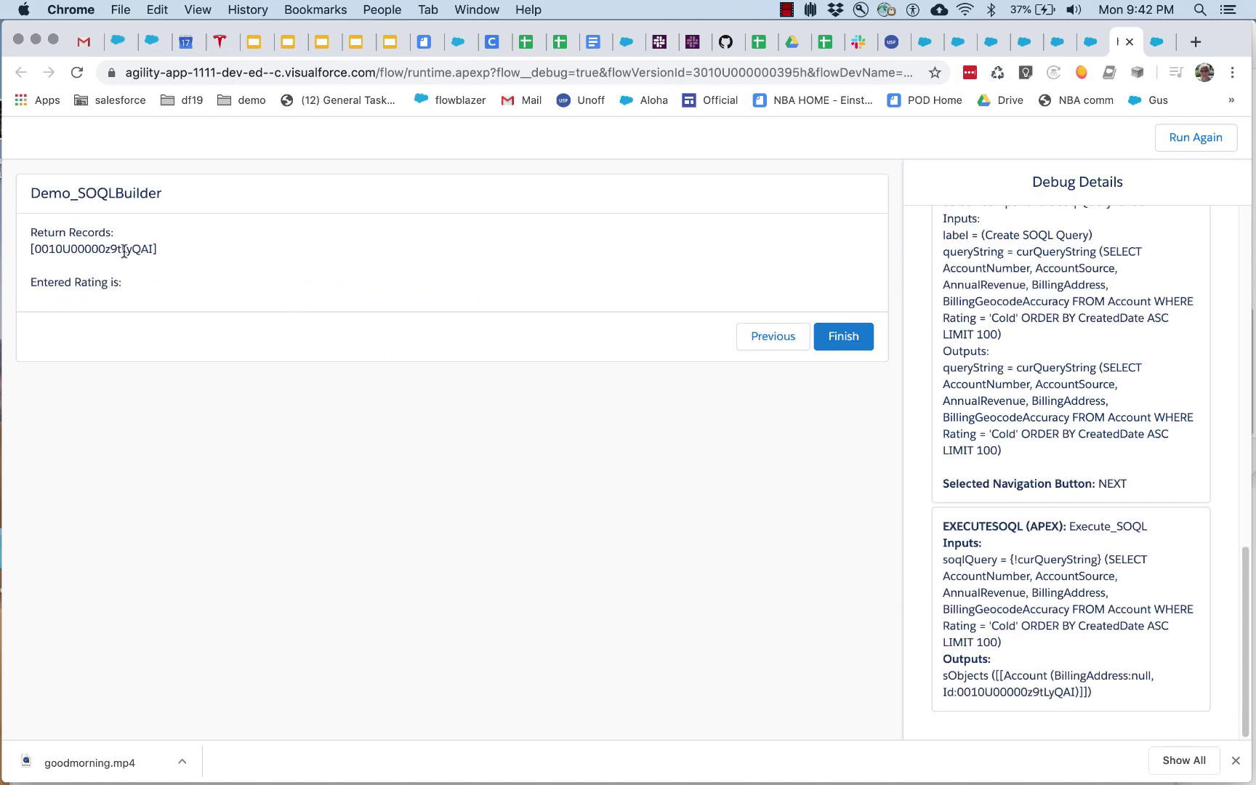
left_click(759, 343)
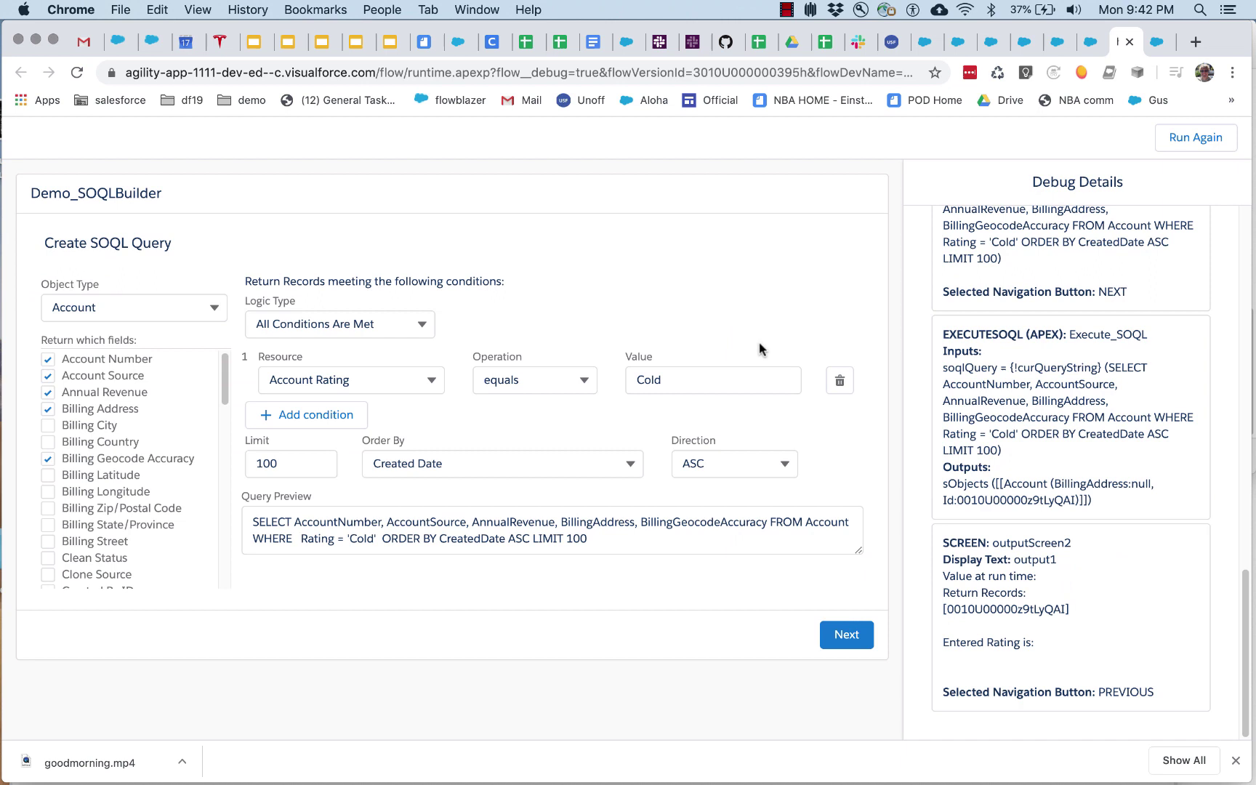
Set the condition logic to Custom with the expression 1 OR (2 AND 3).
left_click(362, 332)
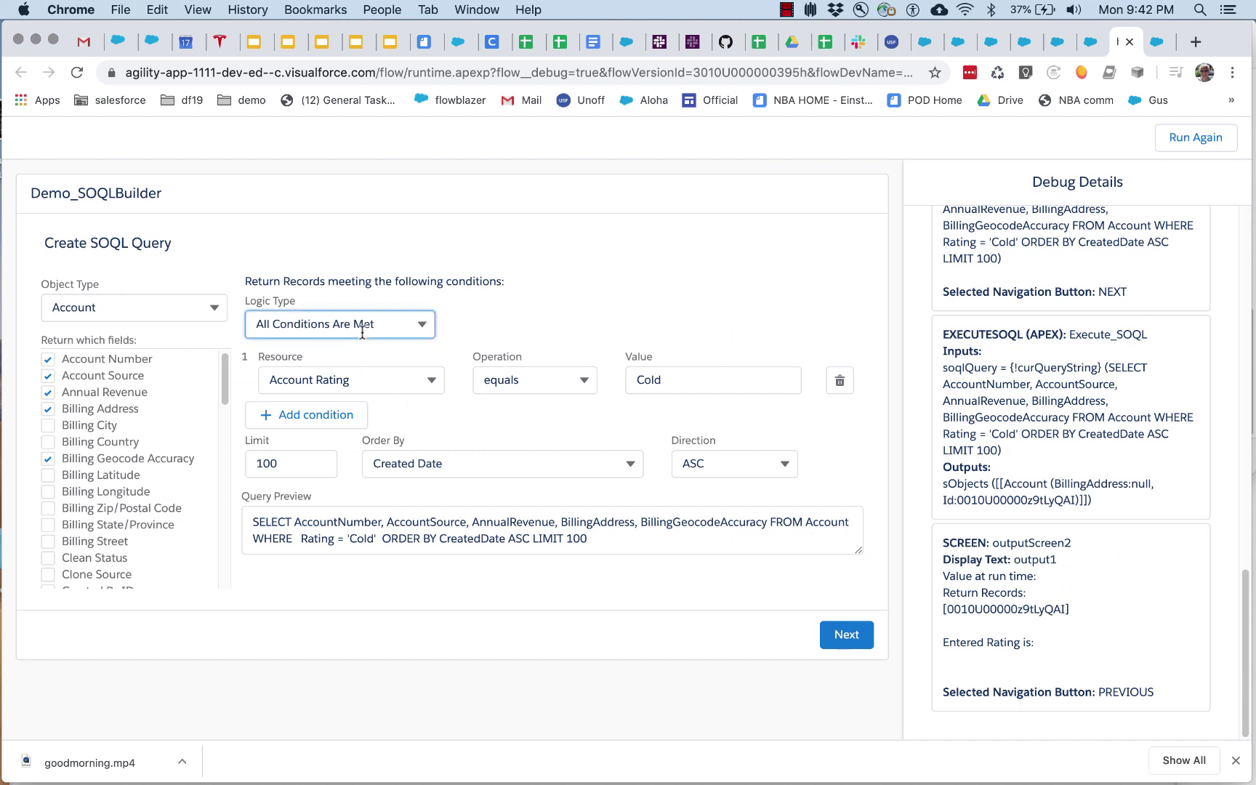
left_click(338, 421)
left_click(490, 333)
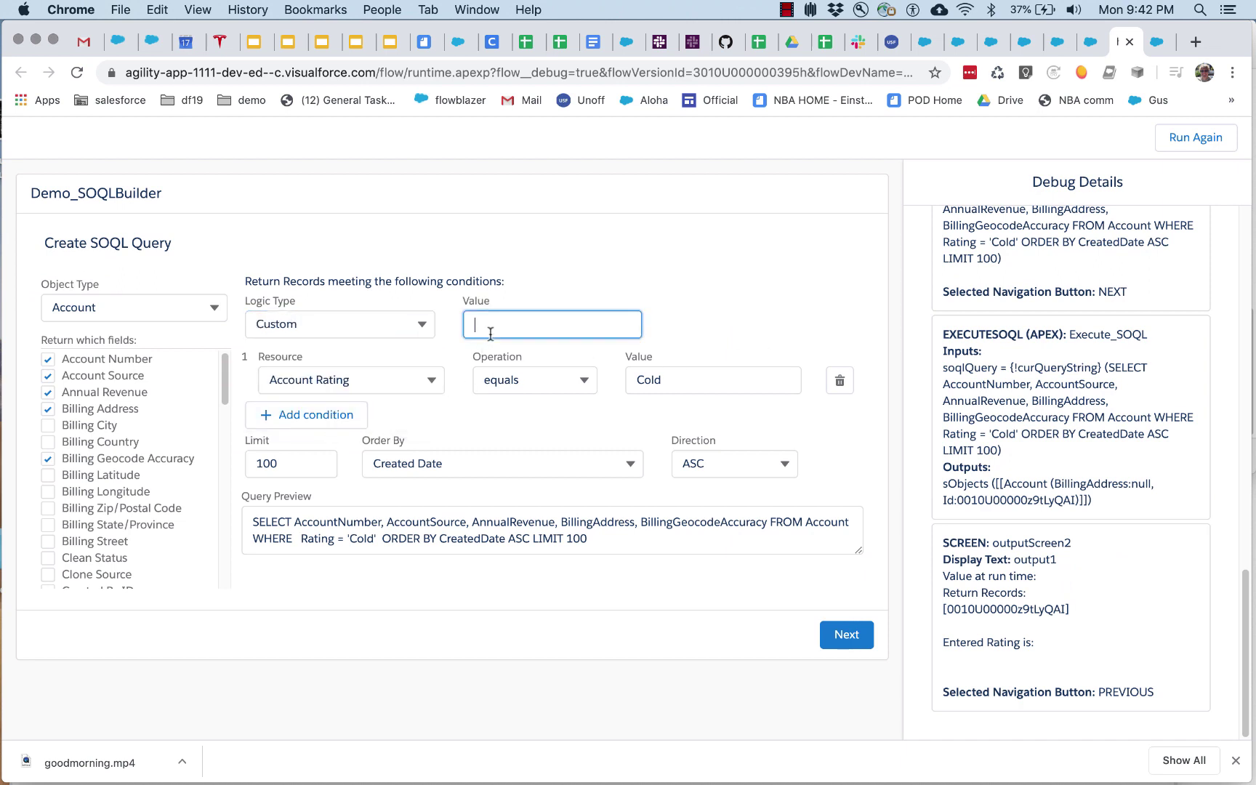
type("1 OR (2 AND 3")
left_click(322, 411)
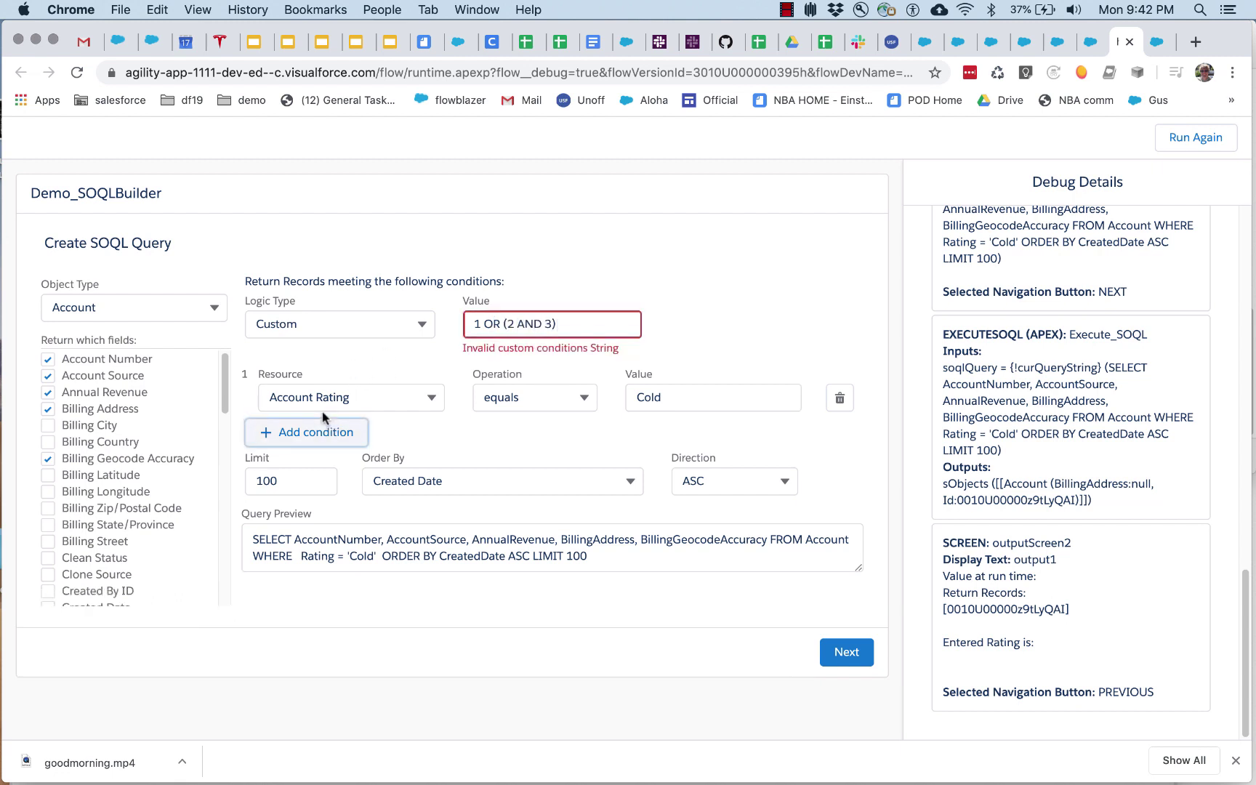
Add conditions Account Source equals foo and Billing Address equals bar.
left_click(316, 434)
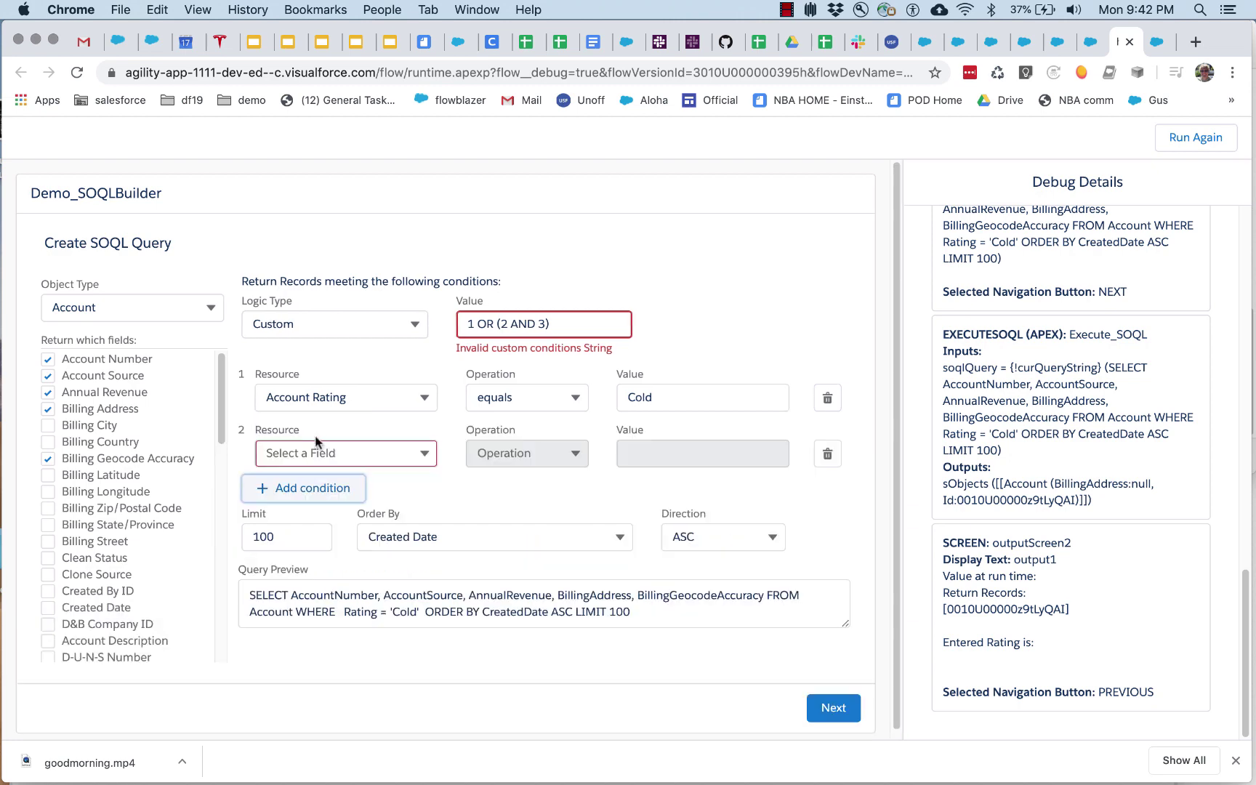
left_click(310, 484)
left_click(347, 454)
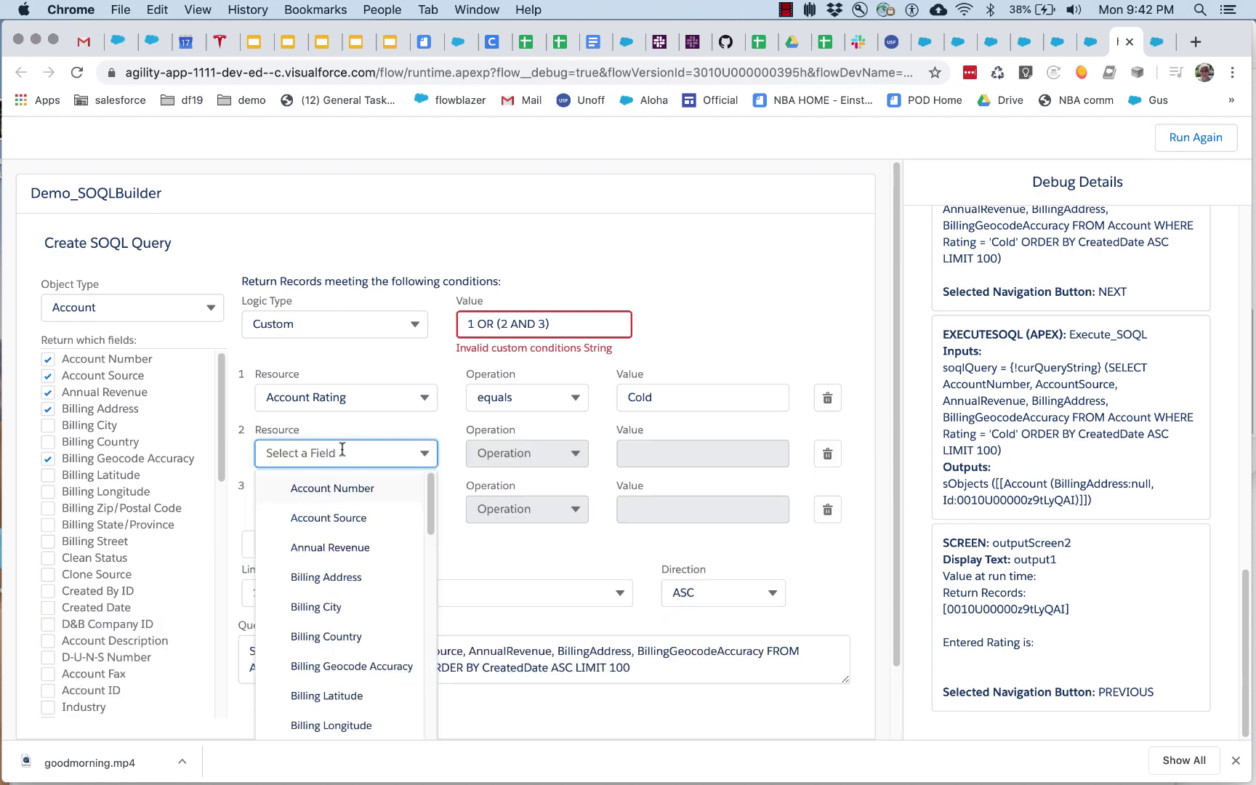
left_click(350, 518)
left_click(698, 452)
type("foo")
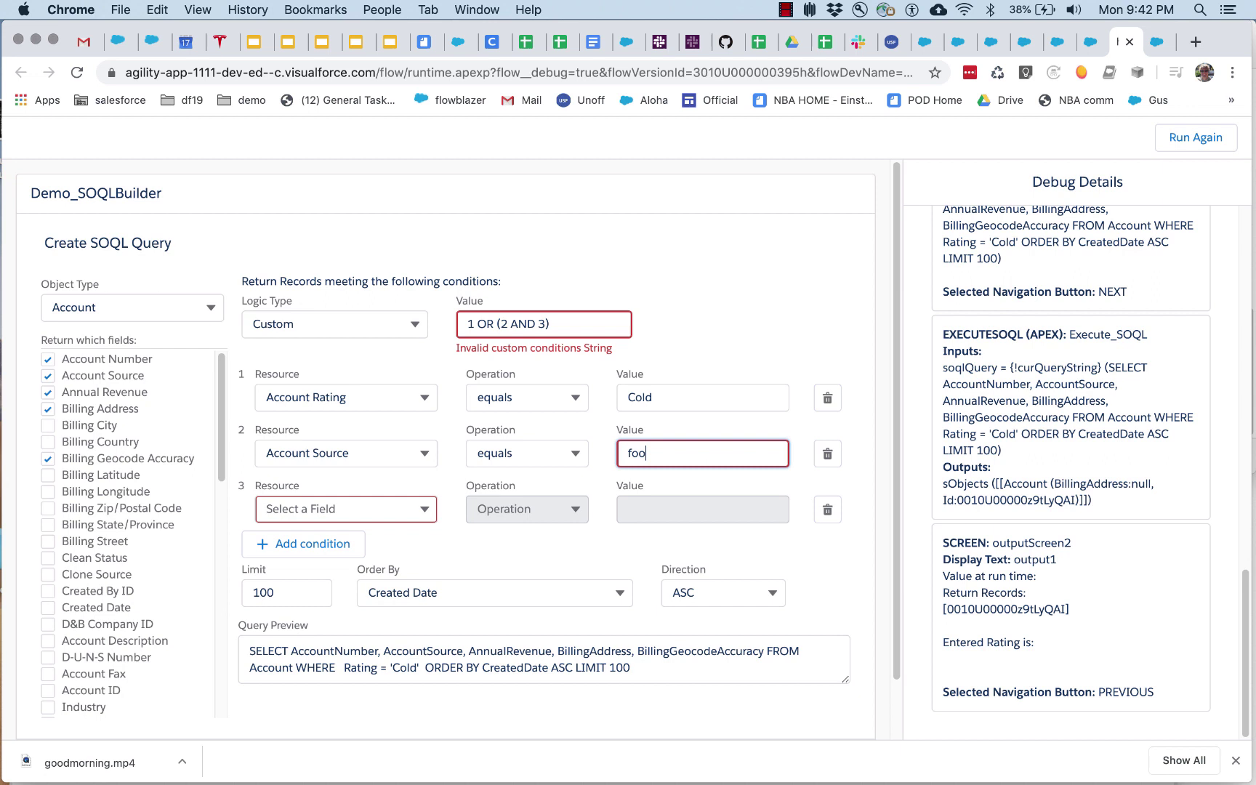
left_click(405, 505)
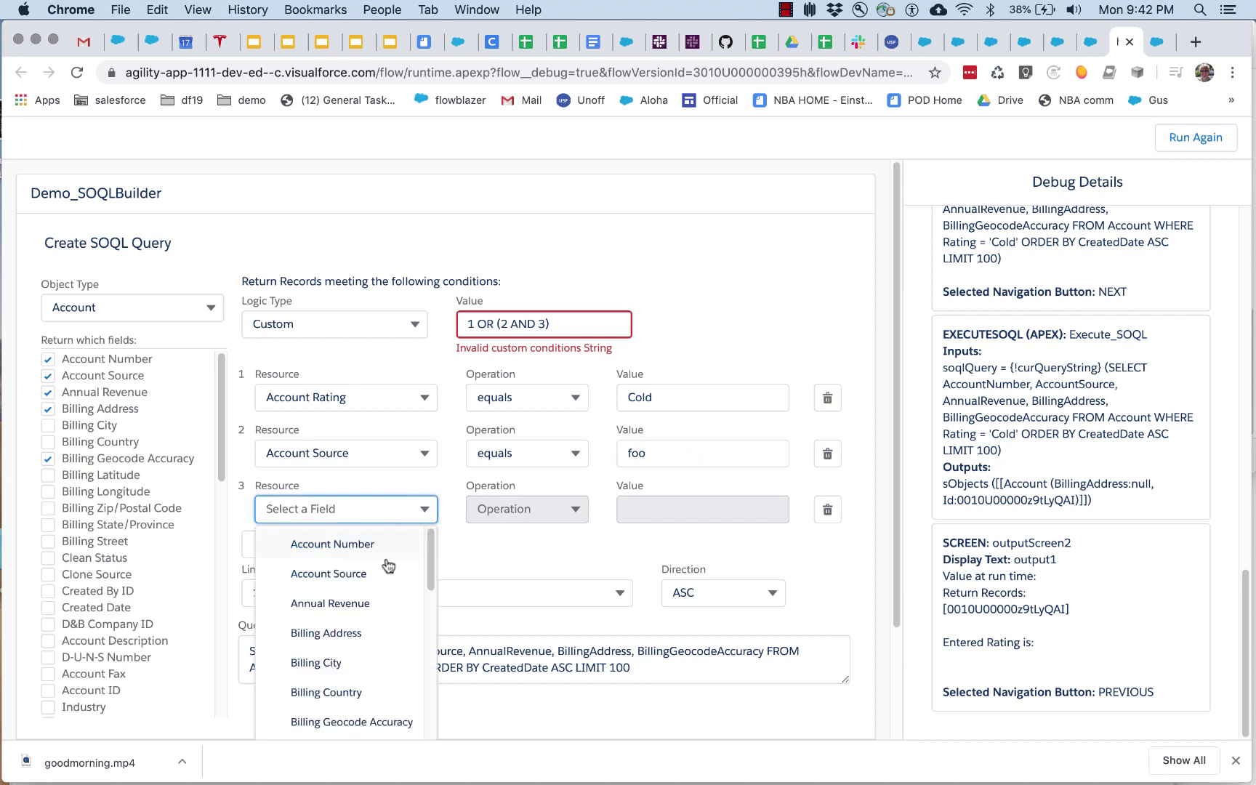
left_click(360, 628)
left_click(689, 502)
type("bar")
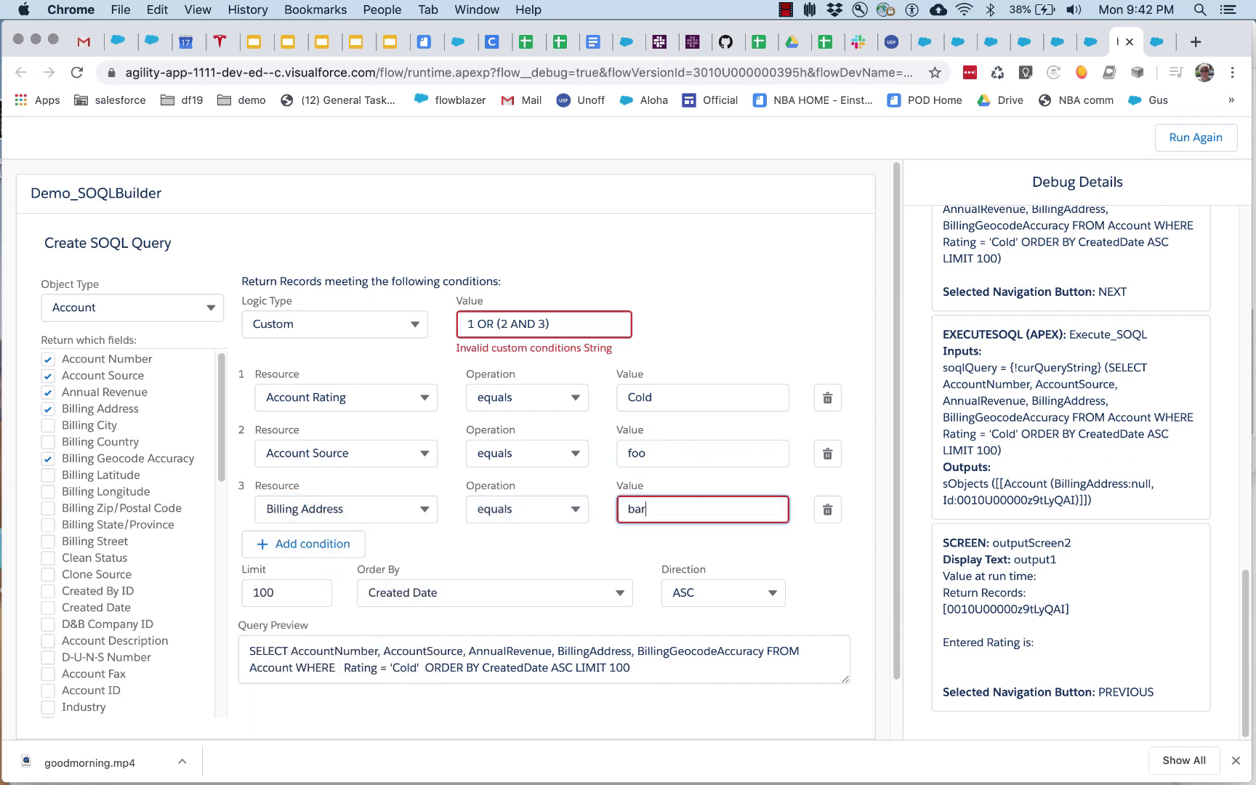
left_click(589, 553)
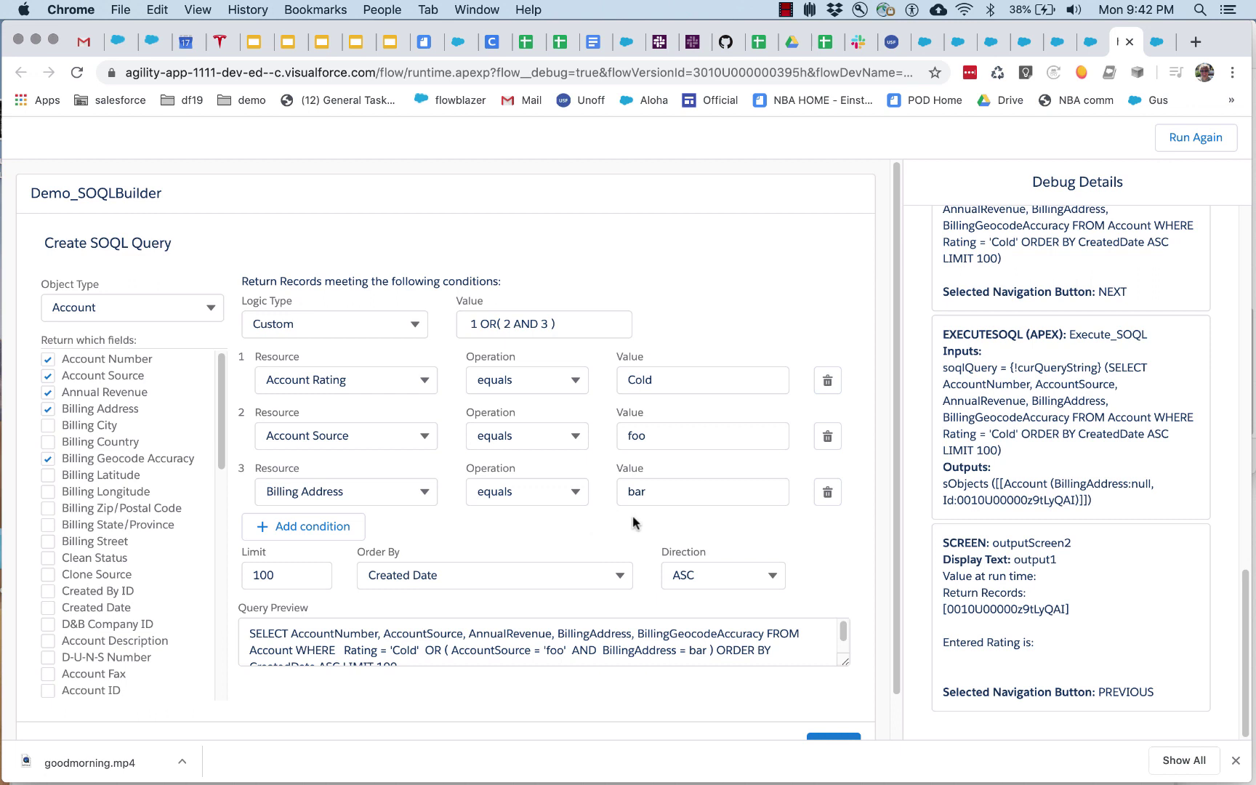
Refresh the query preview, keep condition 3 on equals, and return to the flow canvas.
left_click_drag(587, 325, 471, 322)
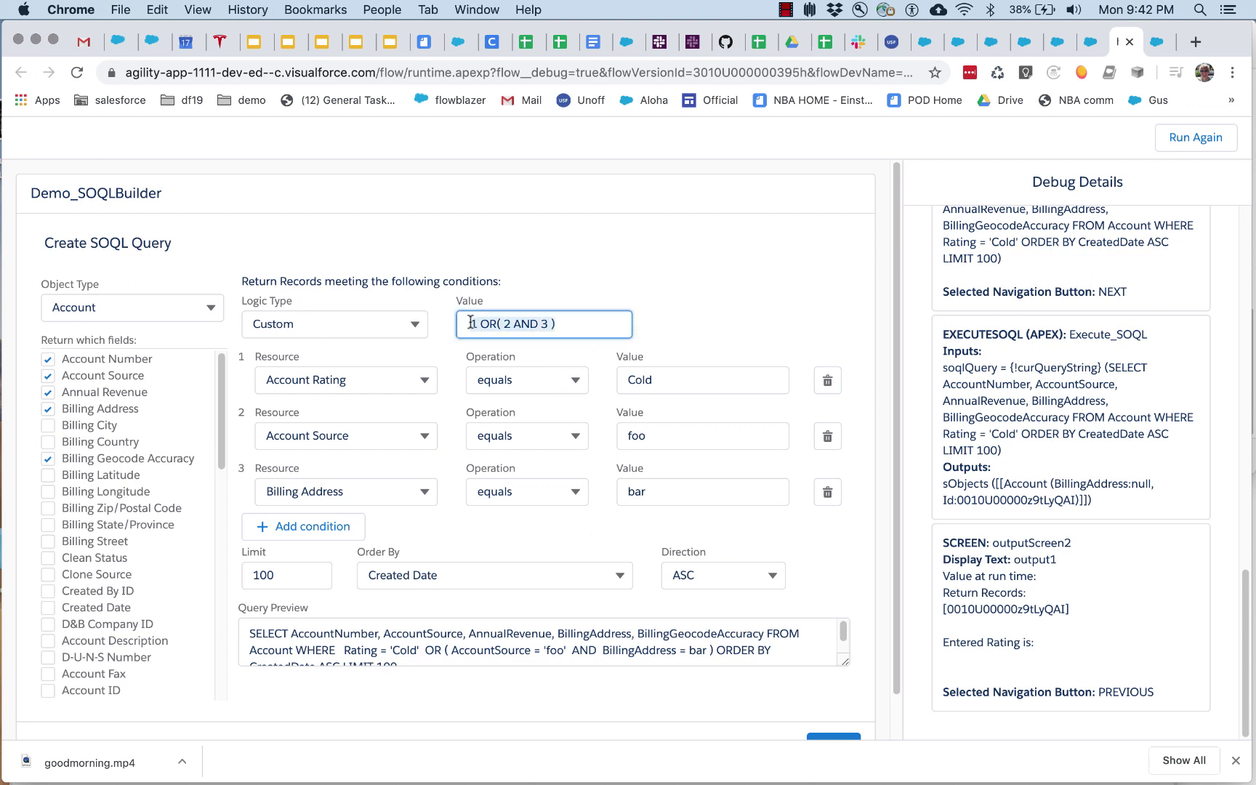
left_click(574, 492)
left_click(571, 491)
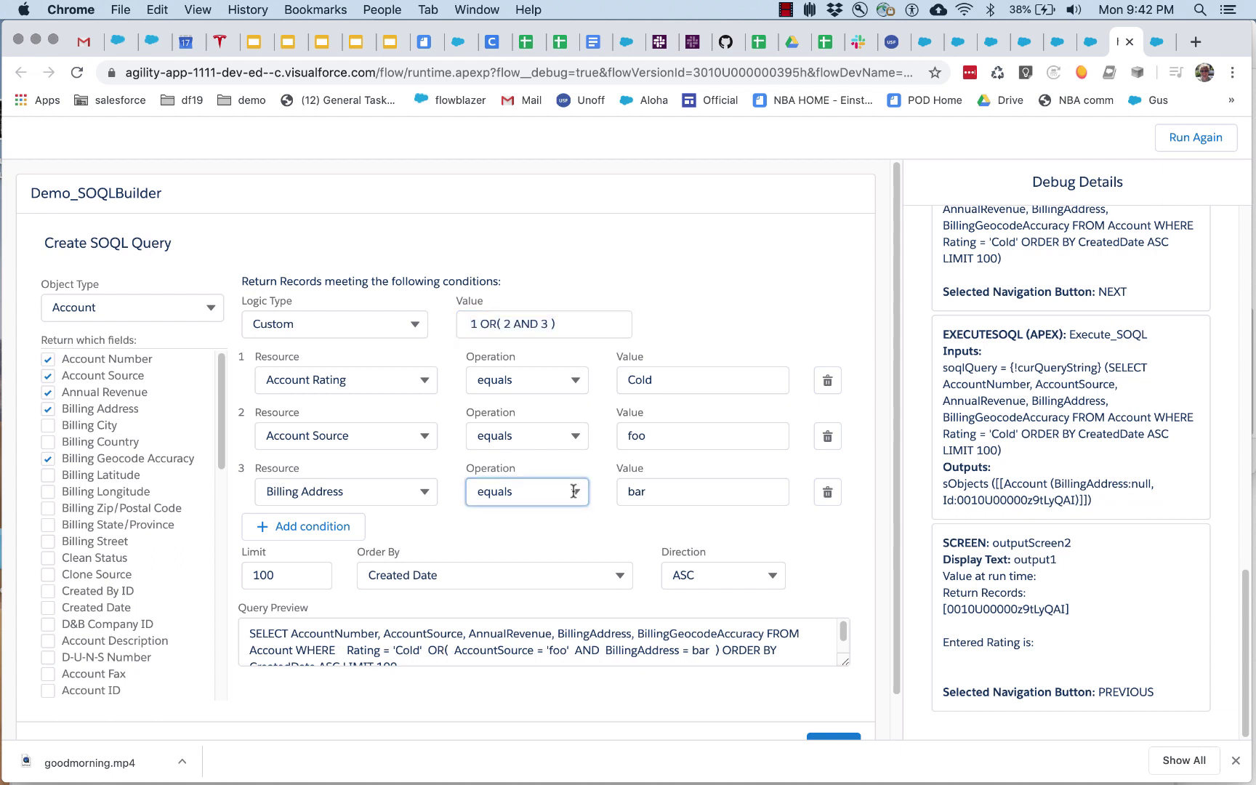
scroll(576, 607, "down", 2)
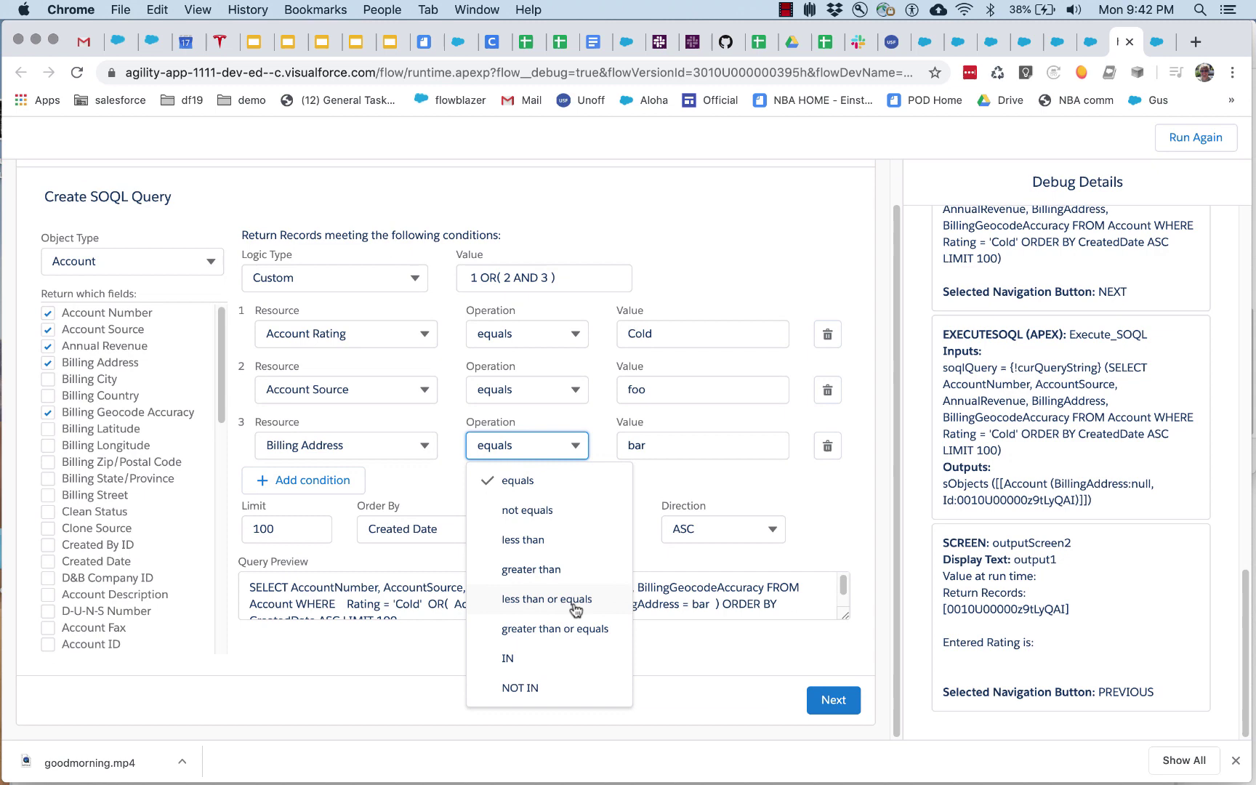
left_click(756, 495)
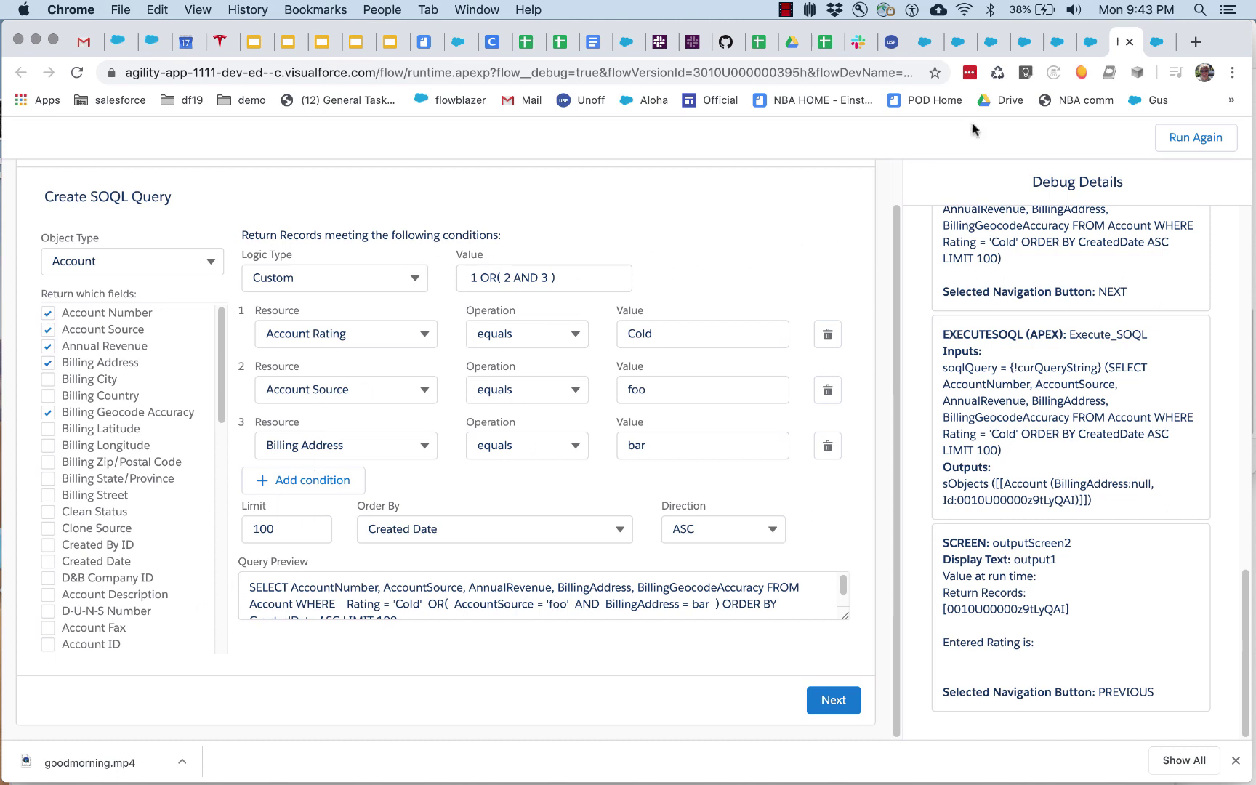
left_click(1084, 53)
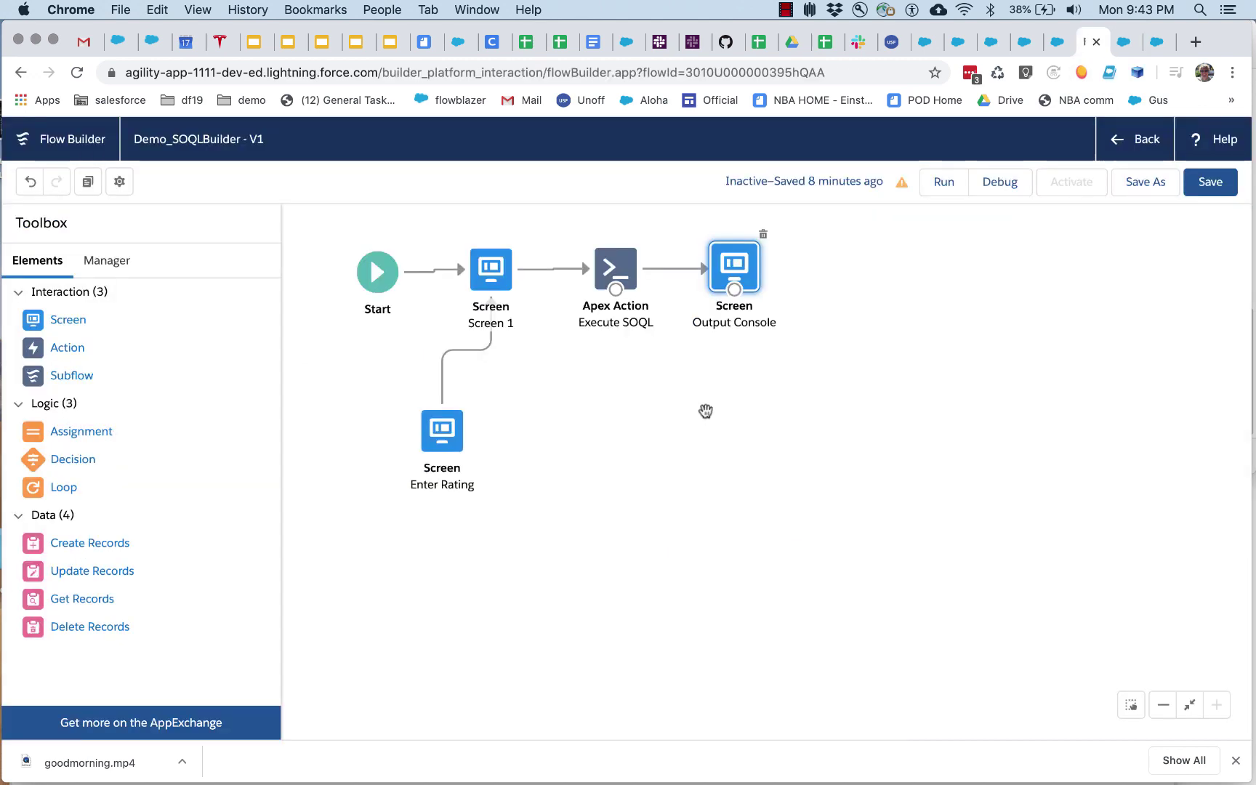
double_click(492, 277)
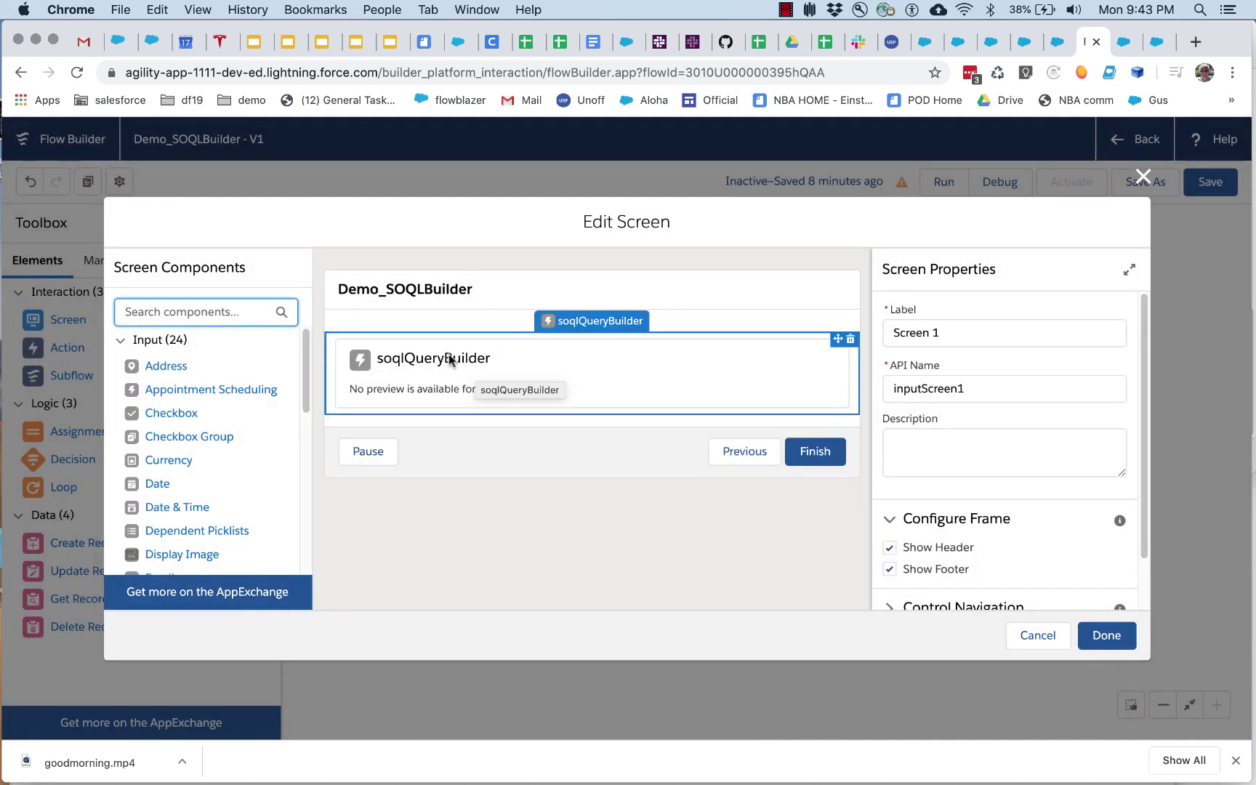
left_click(504, 369)
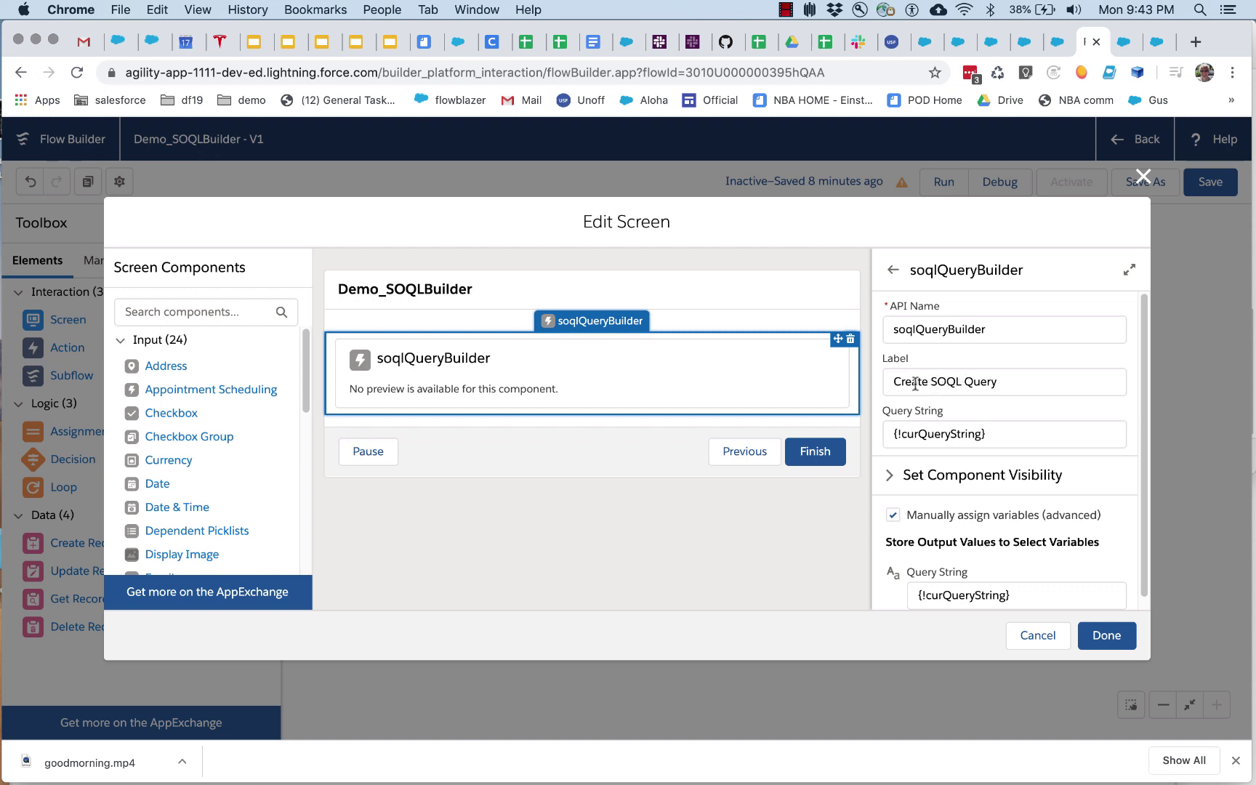
left_click(889, 384)
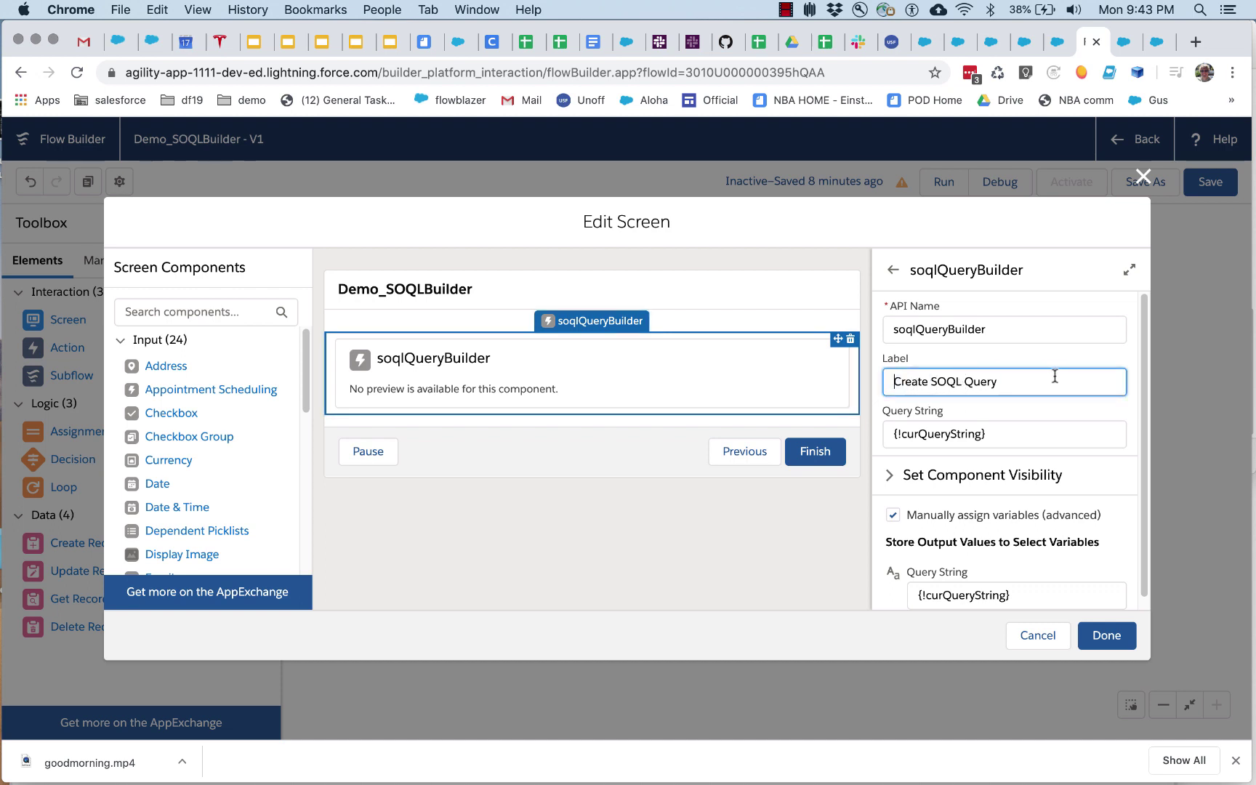
triple_click(1054, 376)
left_click_drag(1019, 443, 893, 435)
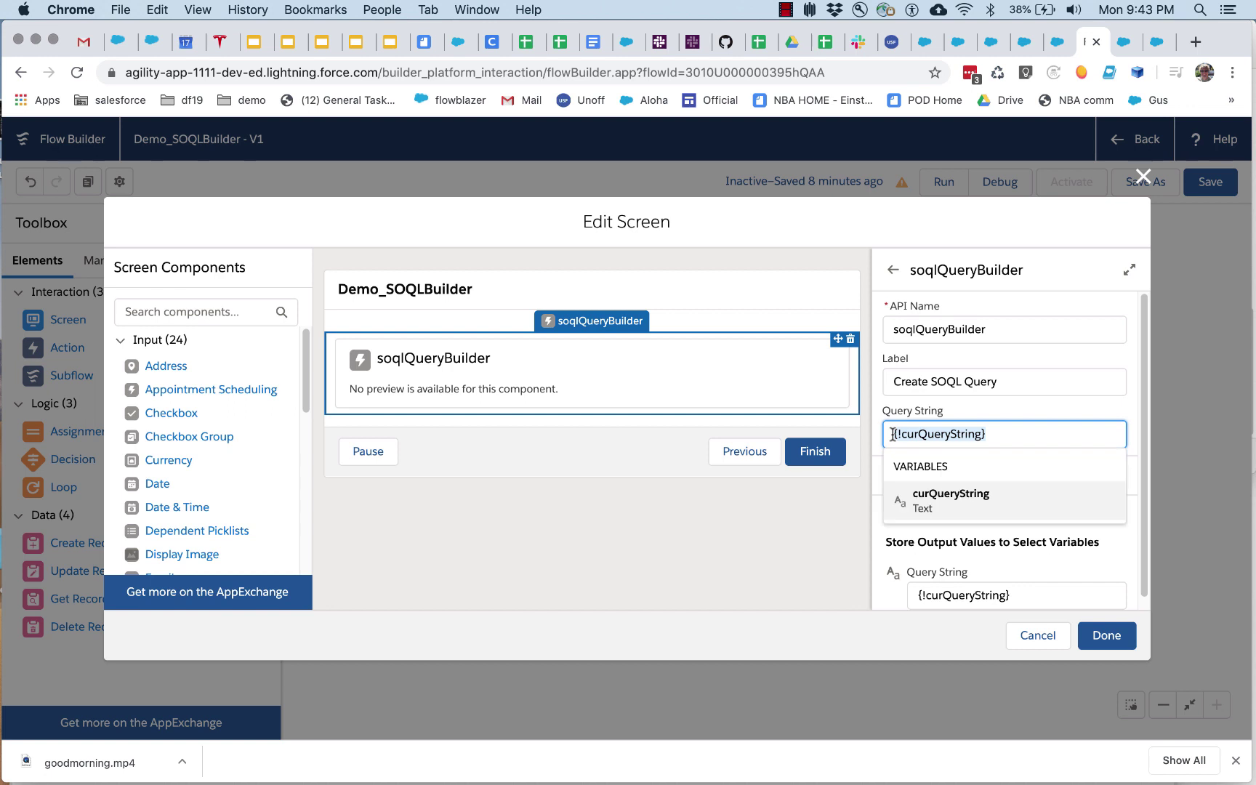
left_click(1116, 411)
scroll(1110, 413, "down", 1)
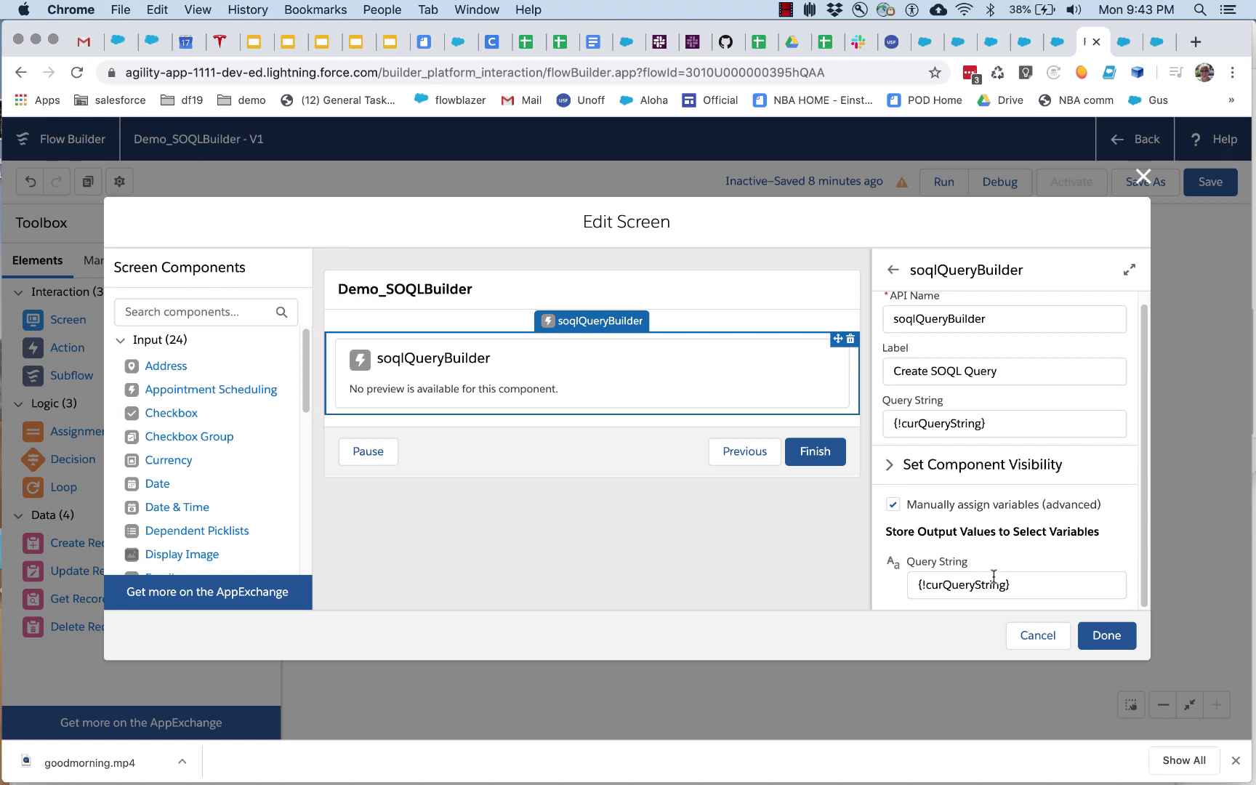
left_click_drag(1008, 585, 910, 587)
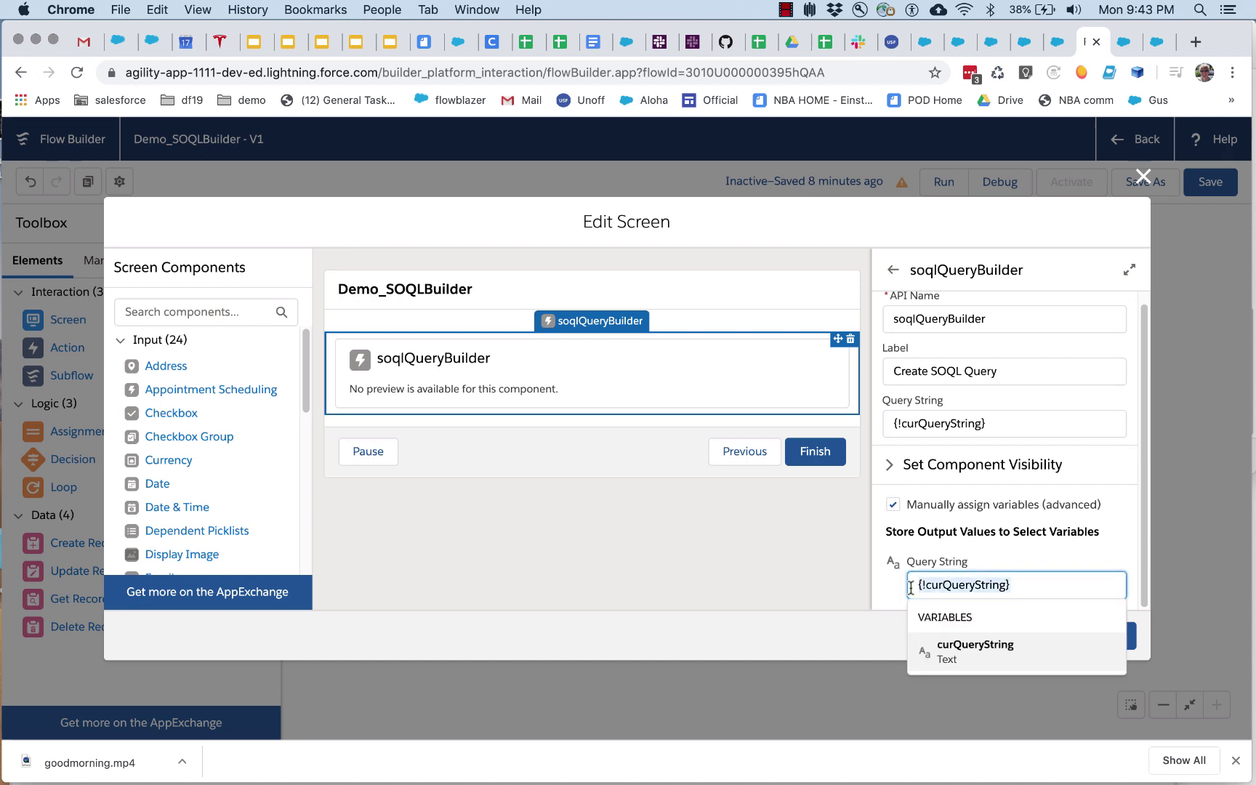
left_click(1011, 557)
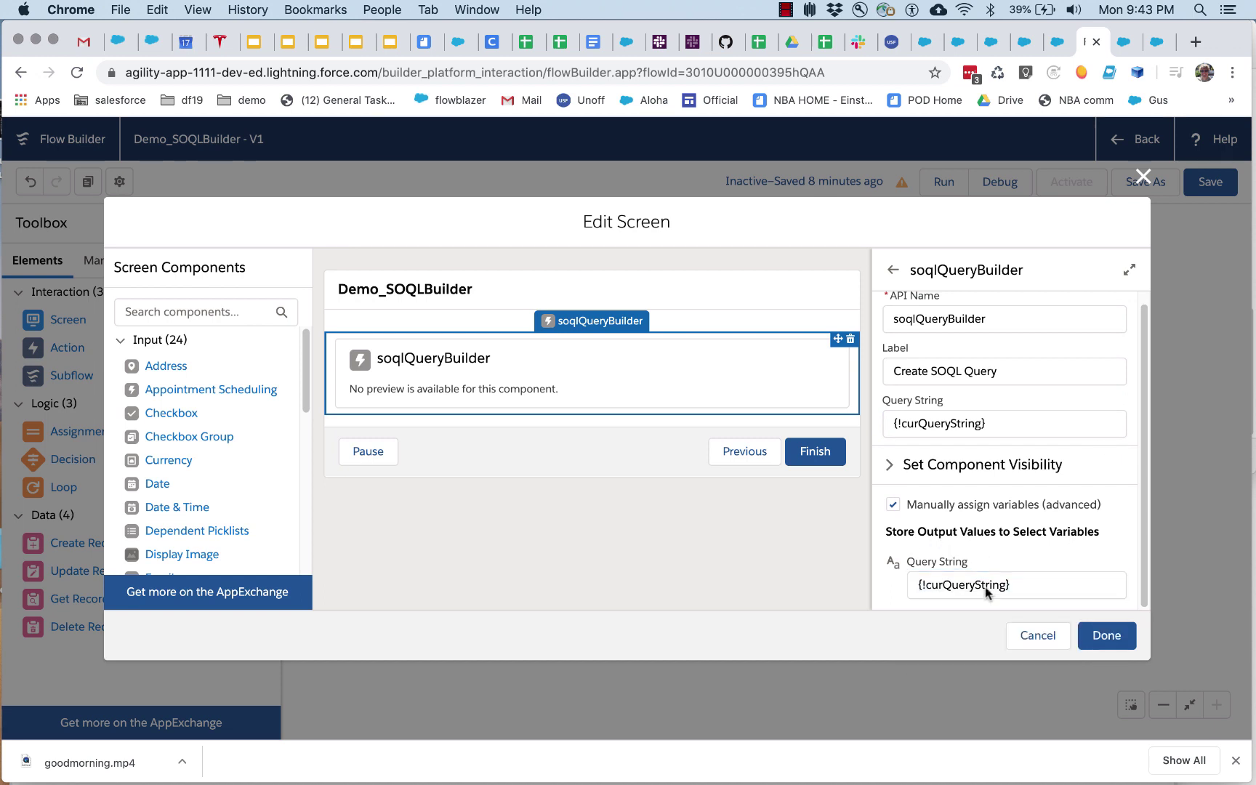
Close the screen editor without saving and line up Screen 1 and Execute SOQL.
left_click(1040, 634)
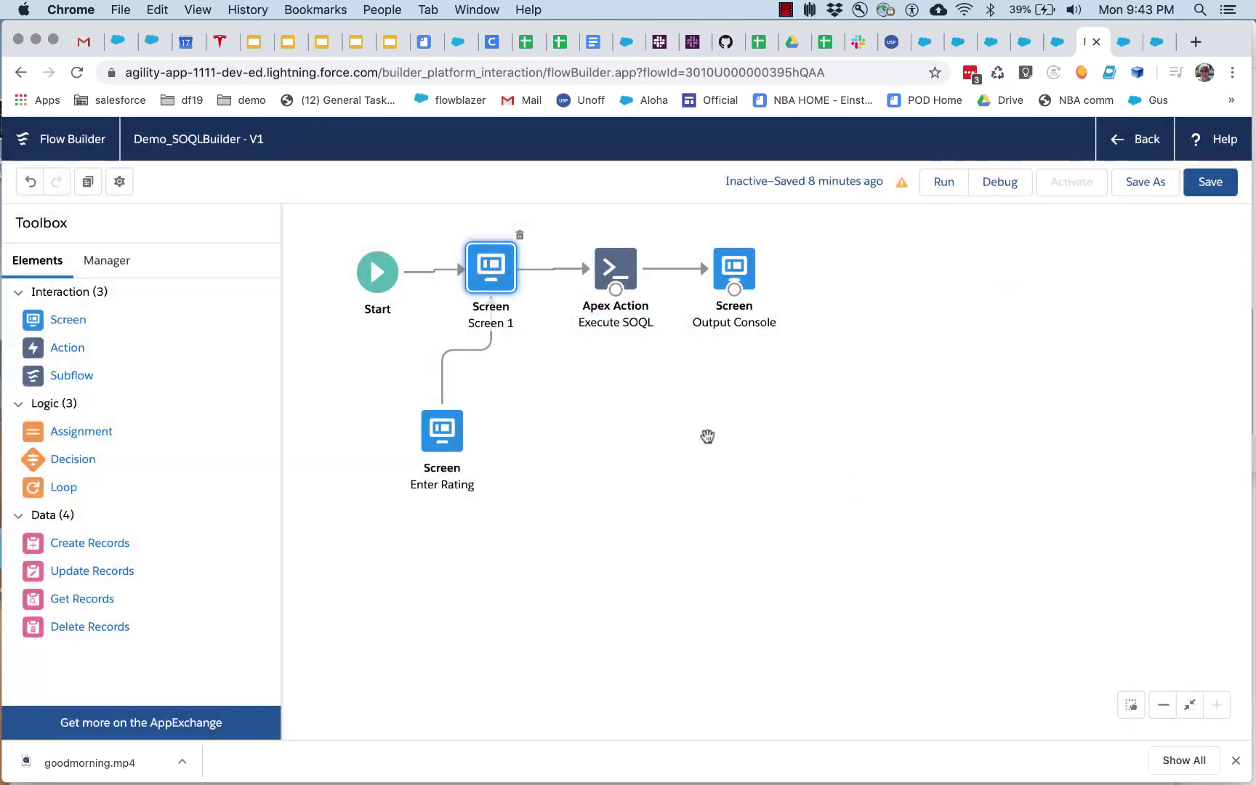
left_click_drag(497, 285, 499, 289)
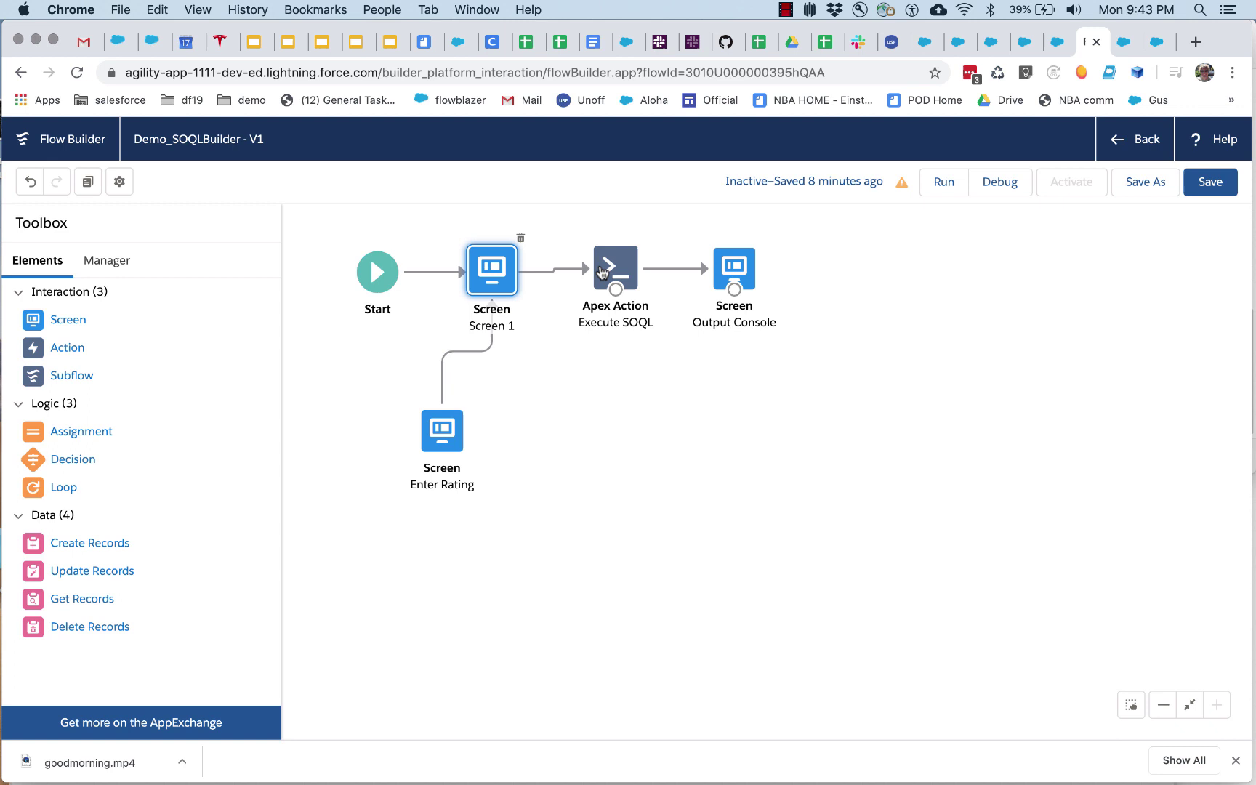
left_click_drag(602, 271, 604, 257)
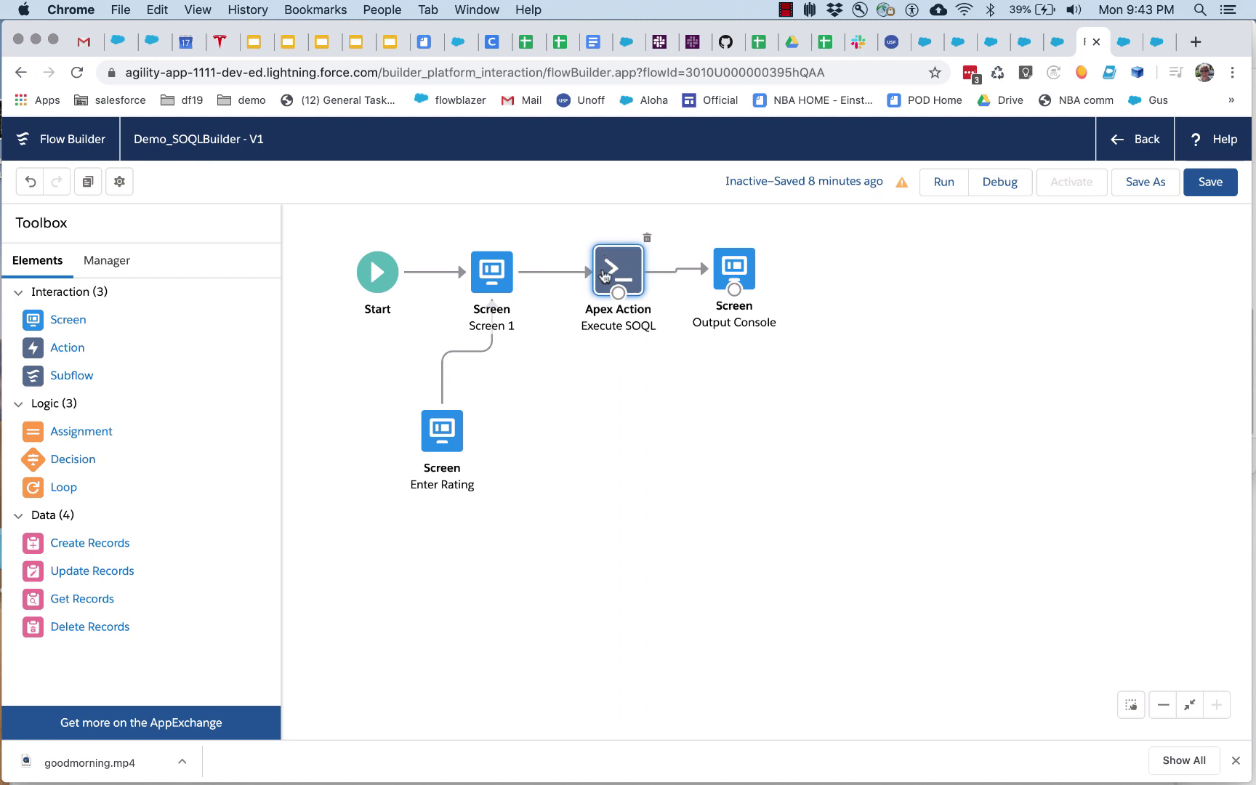
In Execute SOQL's settings, set soqlQuery to {!curQueryString}, keeping Account as the sObjects object.
double_click(611, 273)
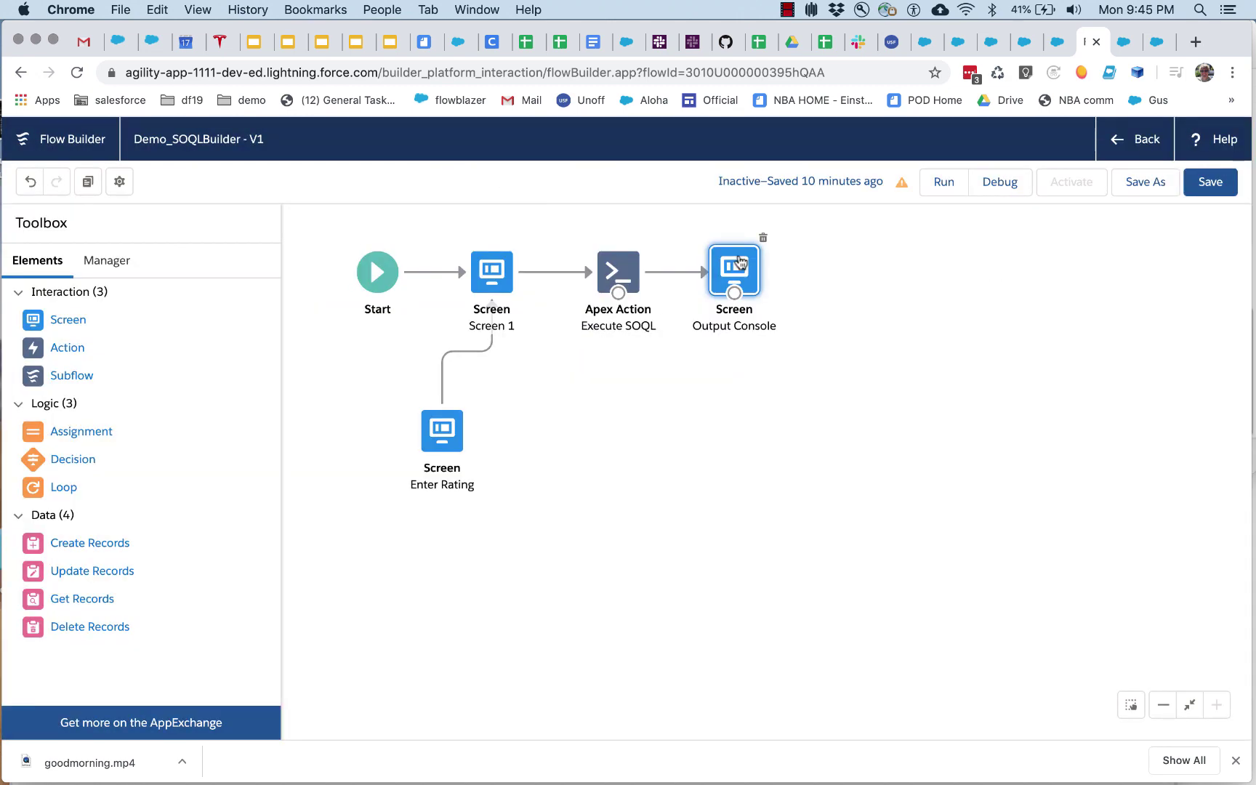
double_click(634, 266)
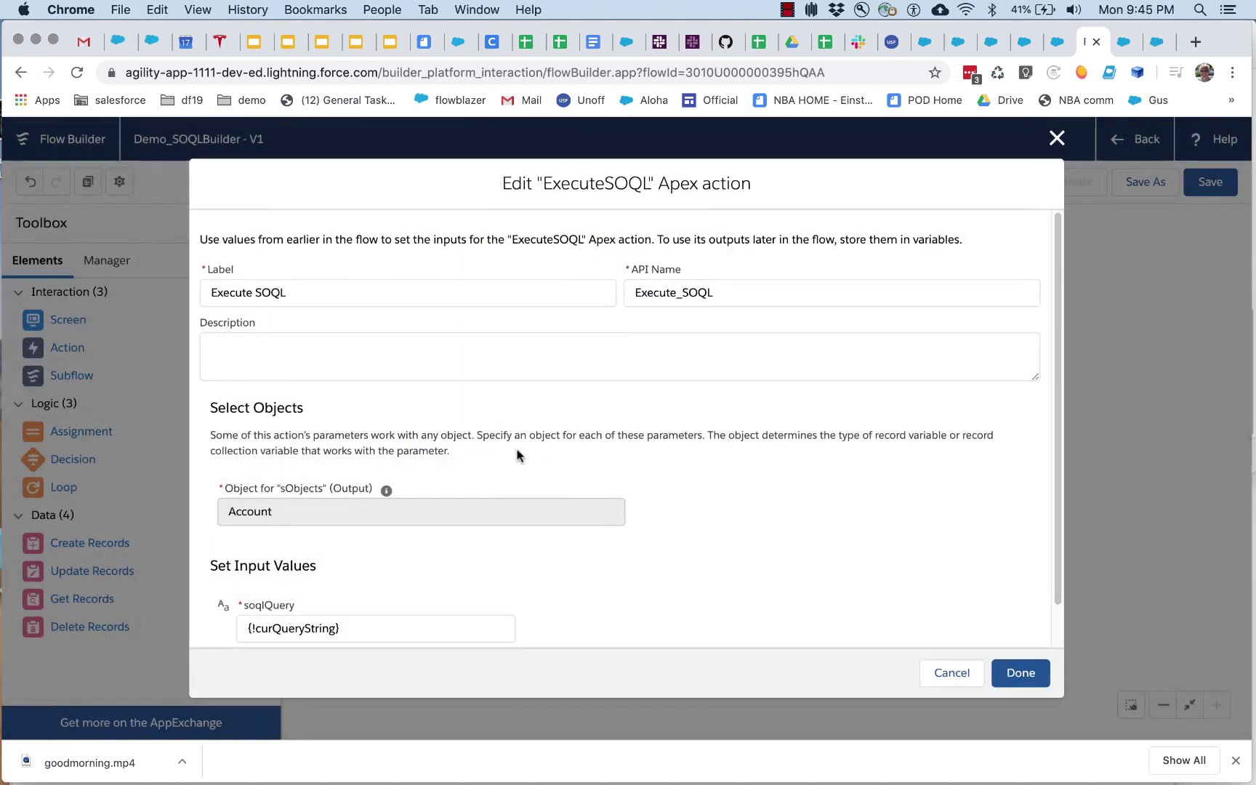
scroll(285, 447, "down", 2)
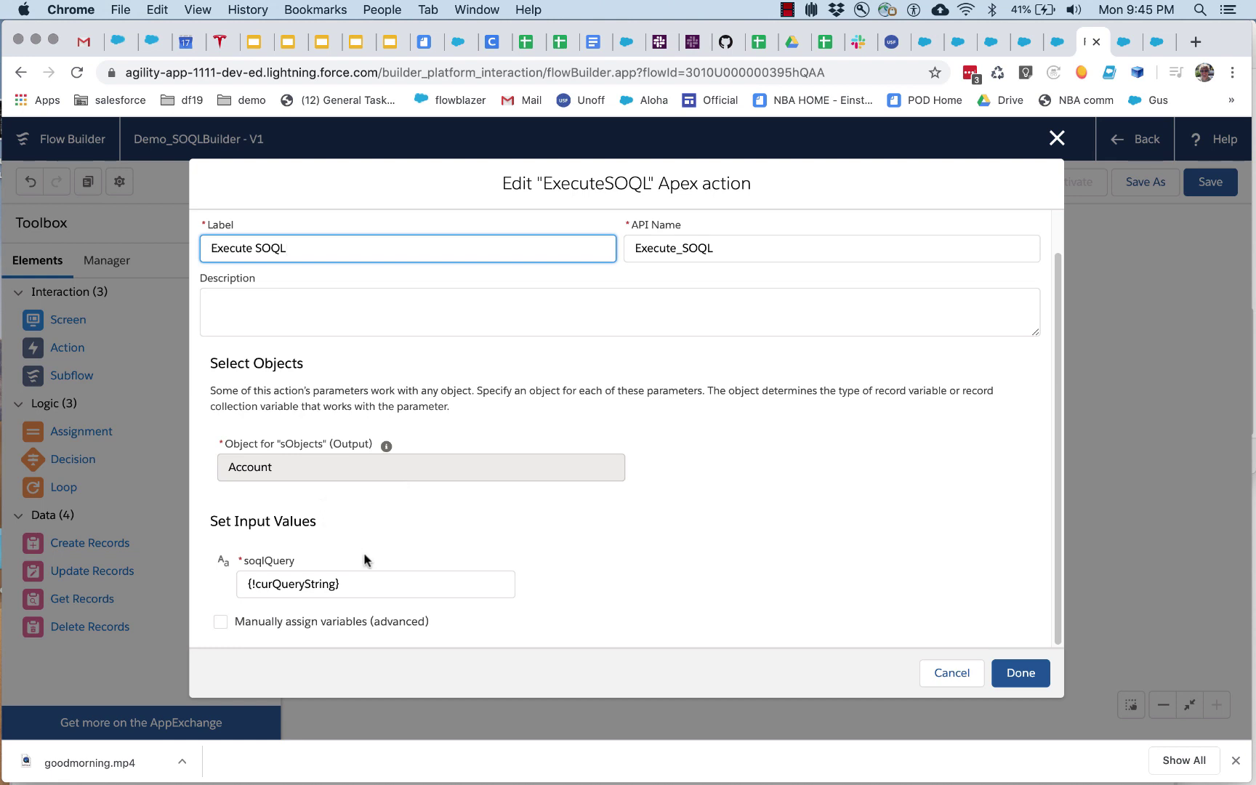
left_click_drag(359, 581, 242, 583)
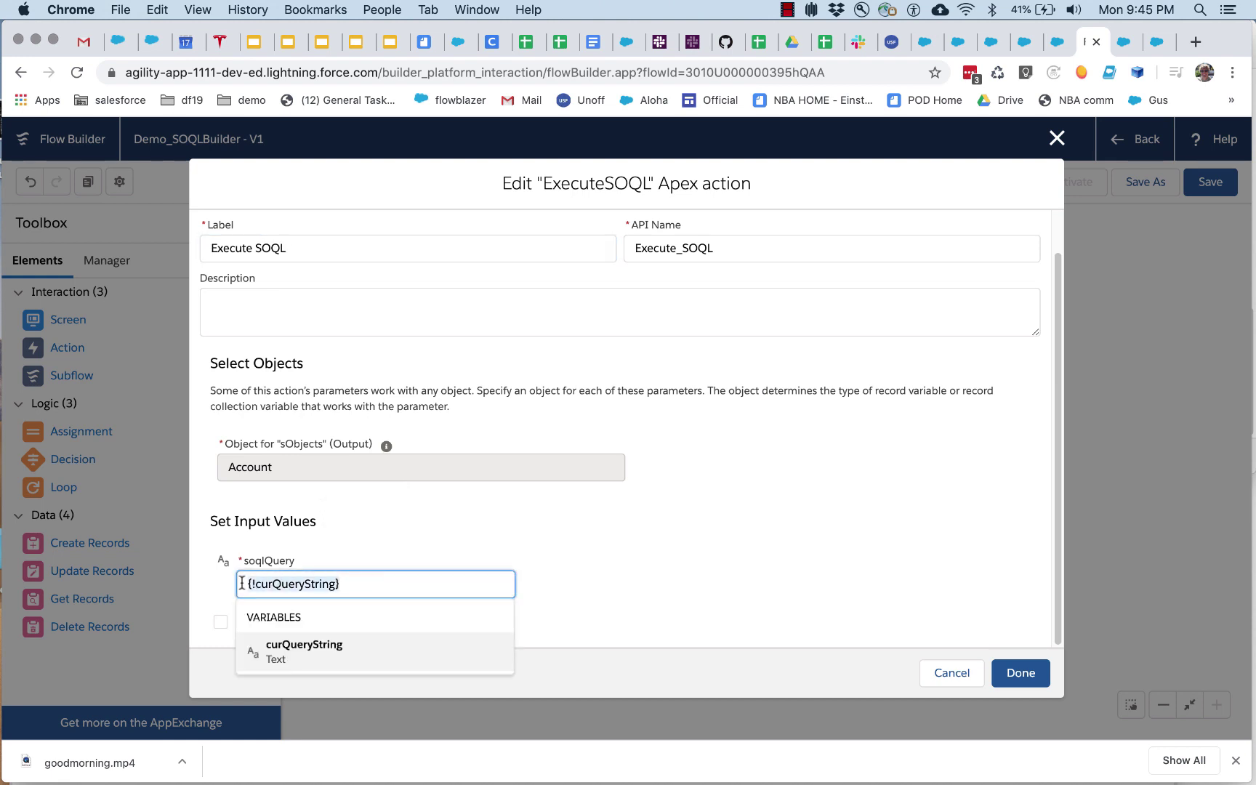
left_click(406, 506)
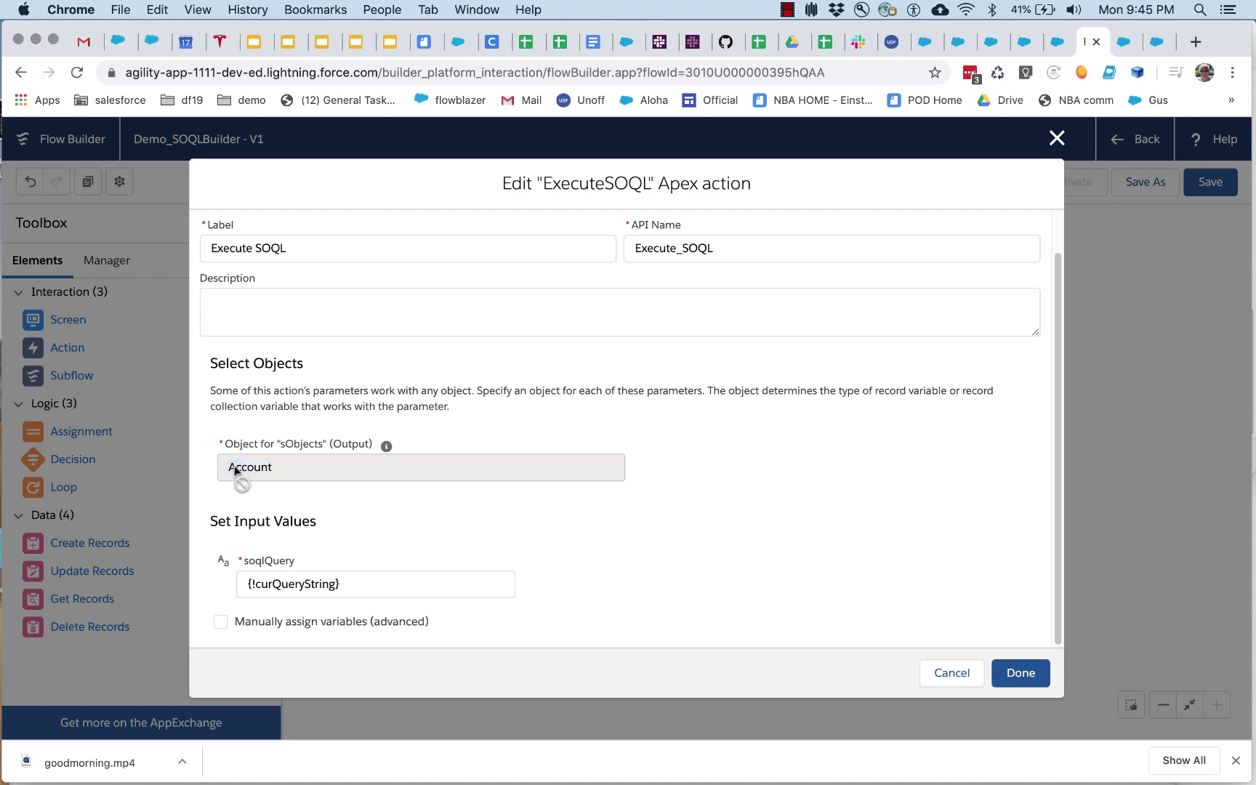
left_click_drag(234, 469, 282, 466)
Delete the {!Execute_SOQL.sObjects} line from Output Console's Display Text, then delete Execute SOQL.
left_click(1020, 672)
left_click(725, 270)
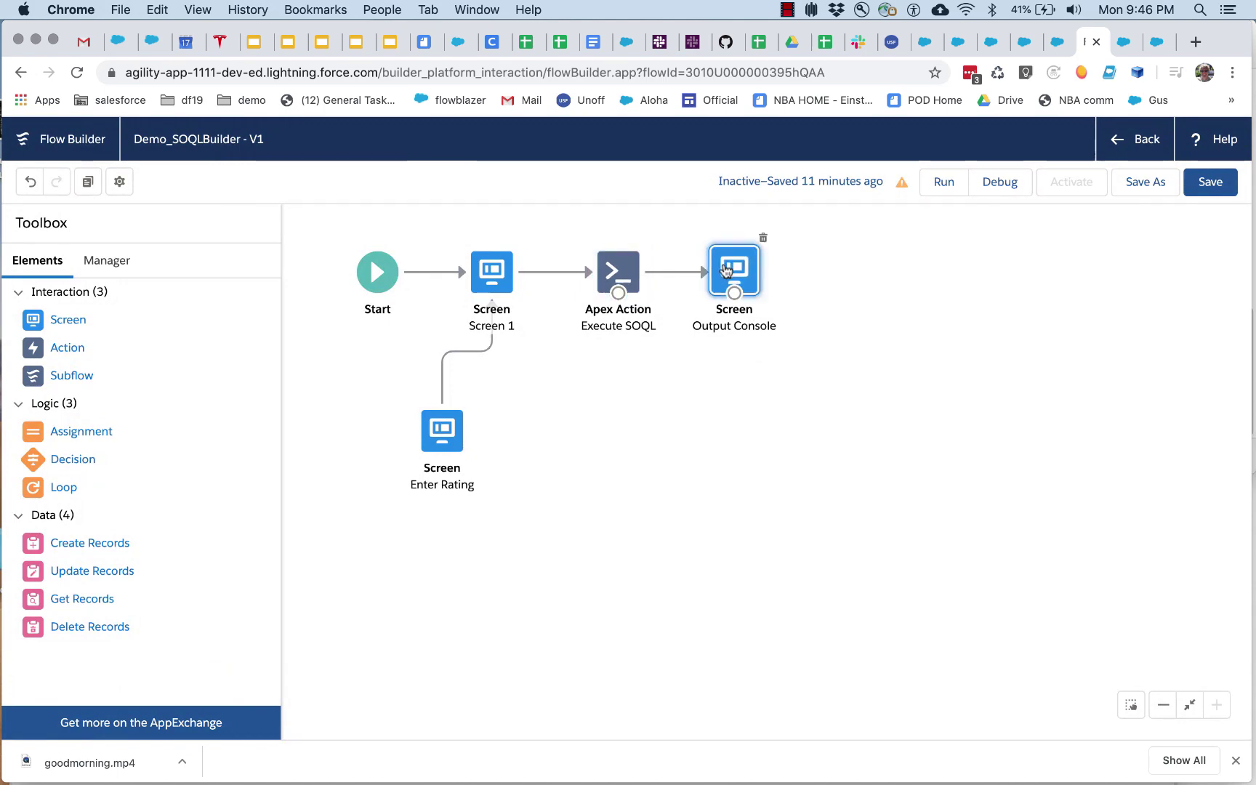
double_click(725, 270)
left_click(477, 364)
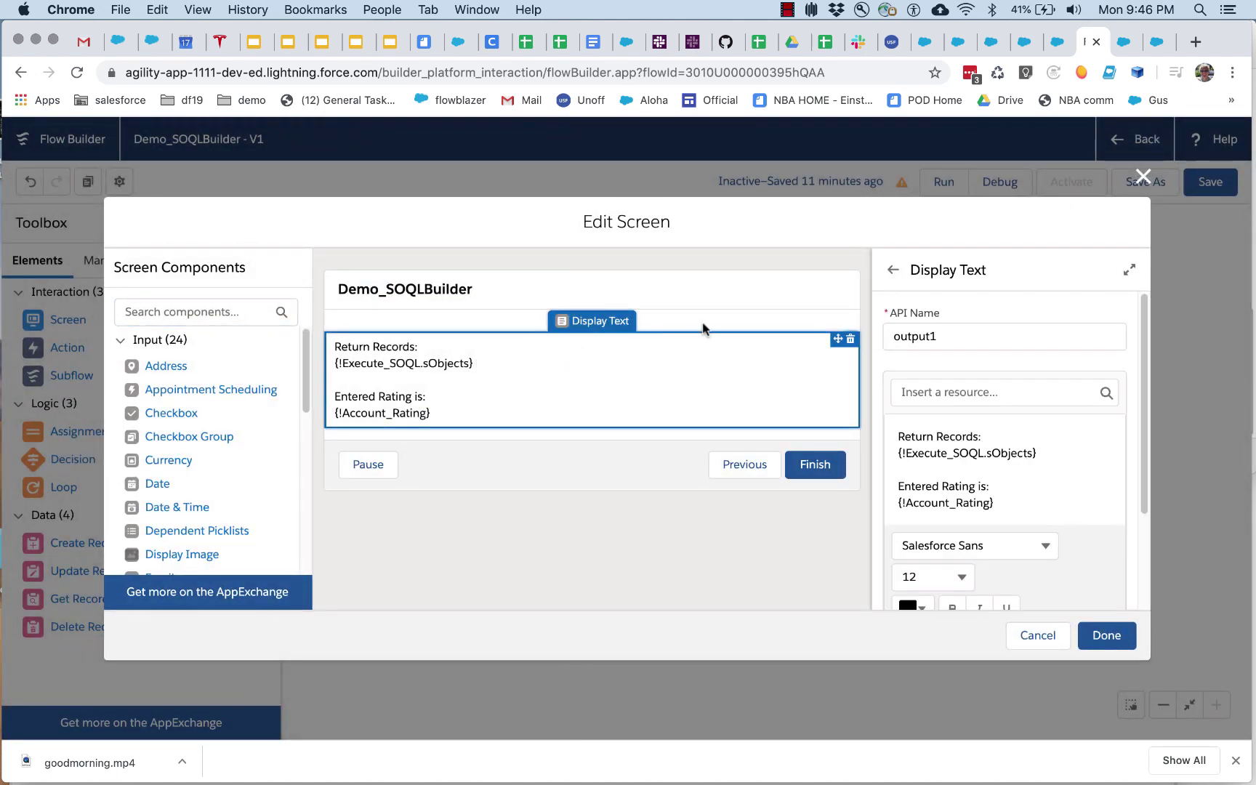
left_click_drag(1038, 454, 891, 452)
left_click(898, 436)
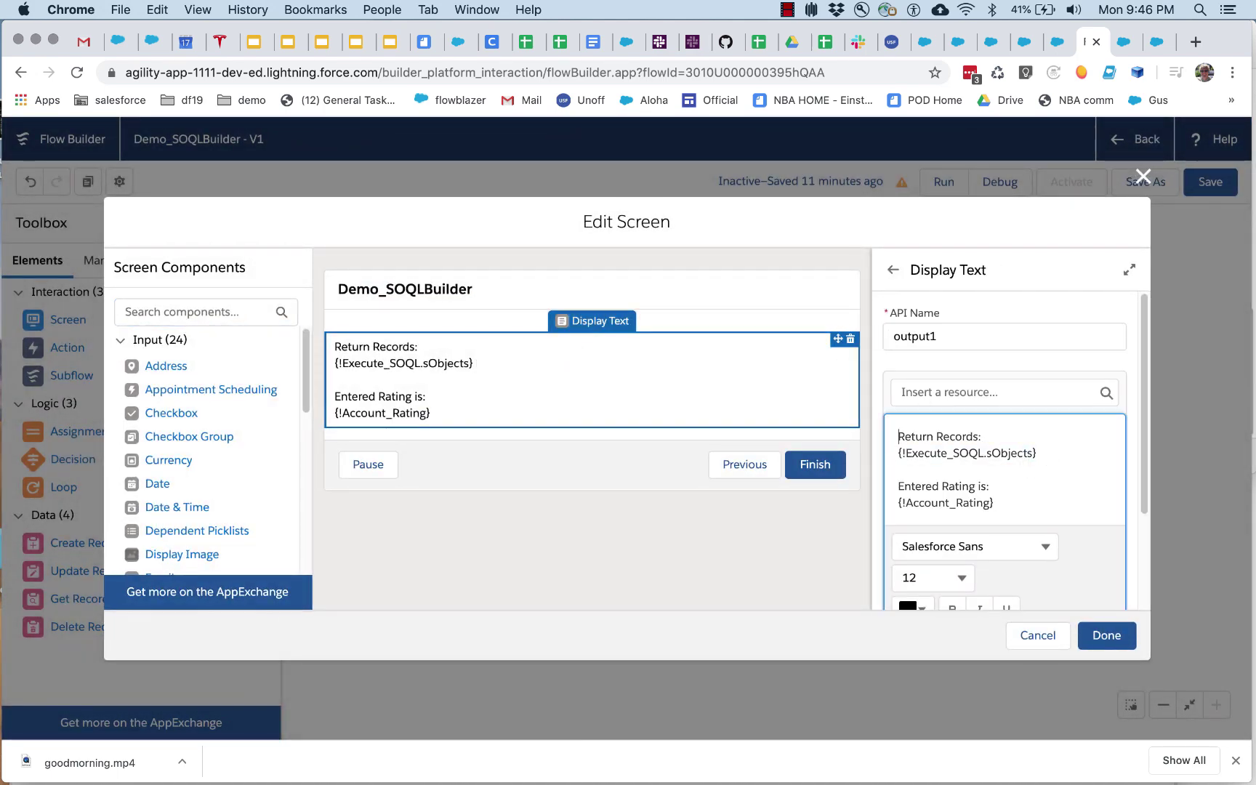
triple_click(921, 457)
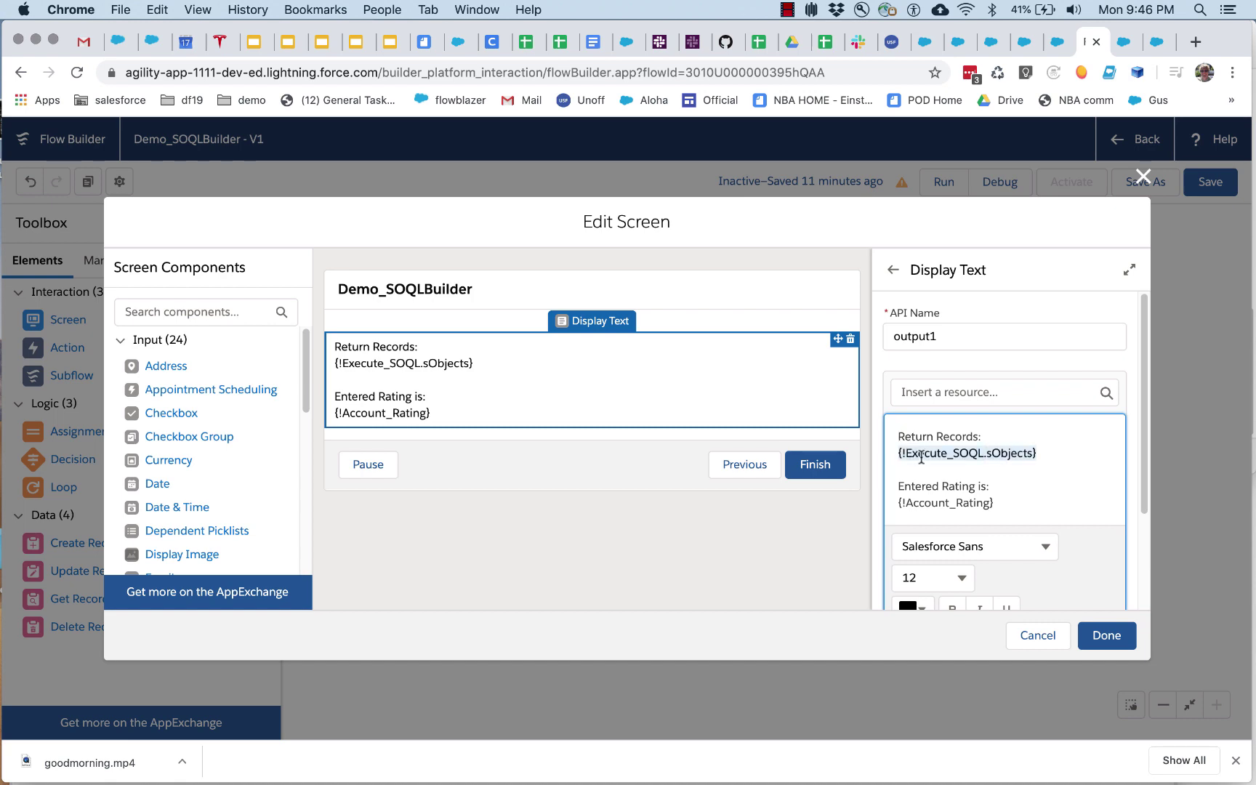
key("BackSpace")
left_click(1101, 635)
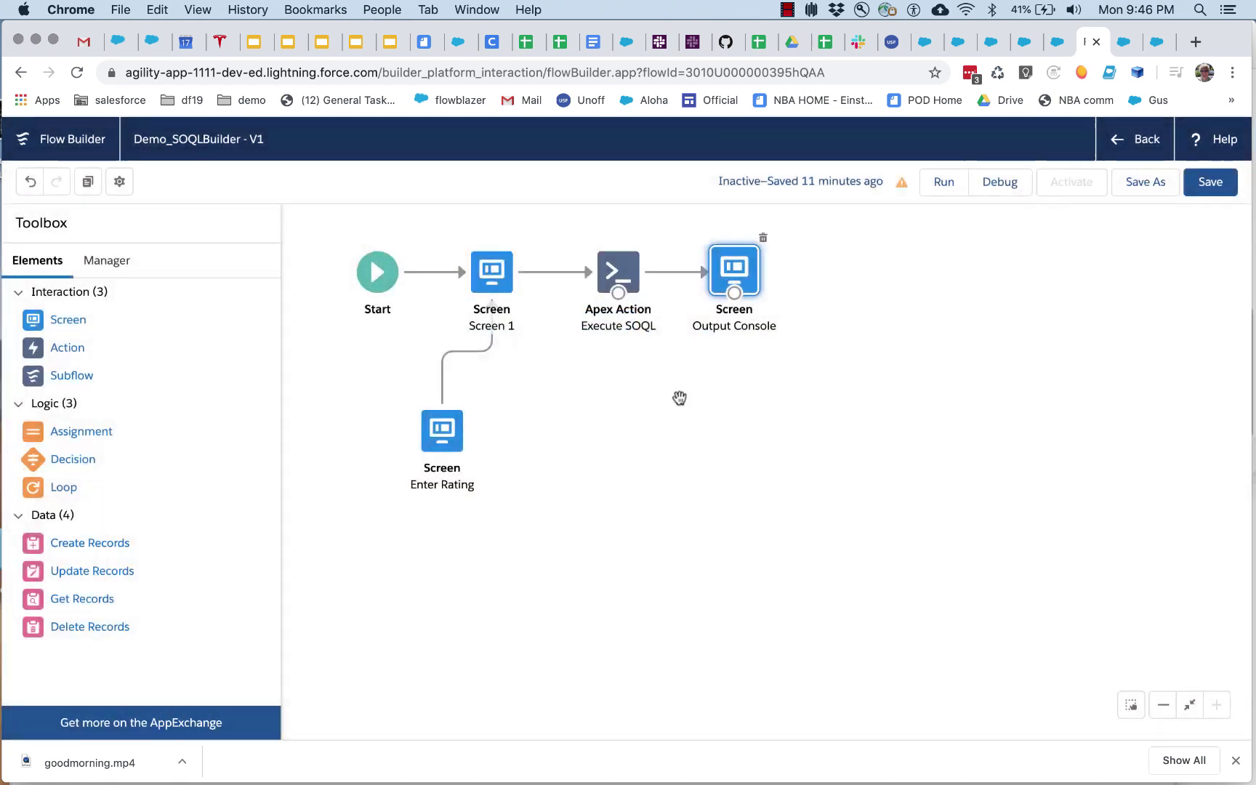
left_click(618, 271)
left_click(644, 237)
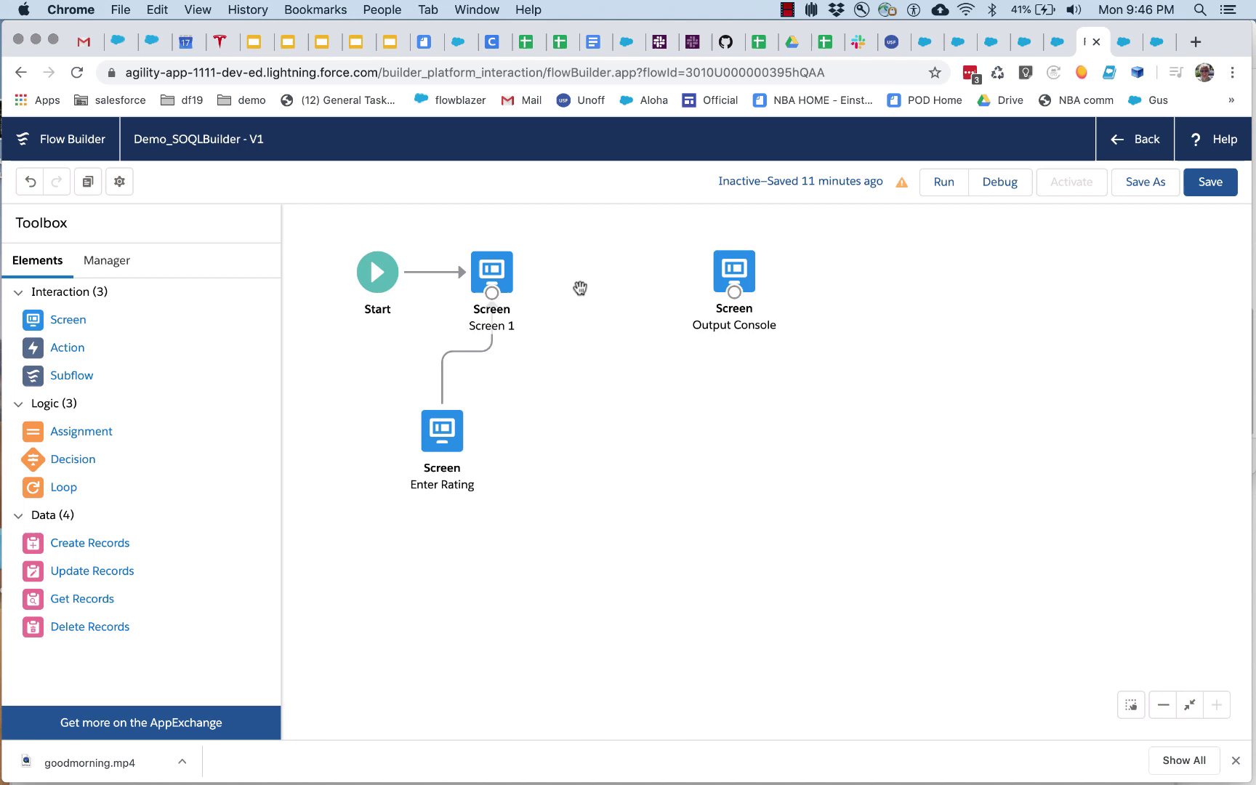
Add a new ExecuteSOQL action element beside Screen 1.
left_click_drag(65, 352, 594, 263)
left_click(614, 248)
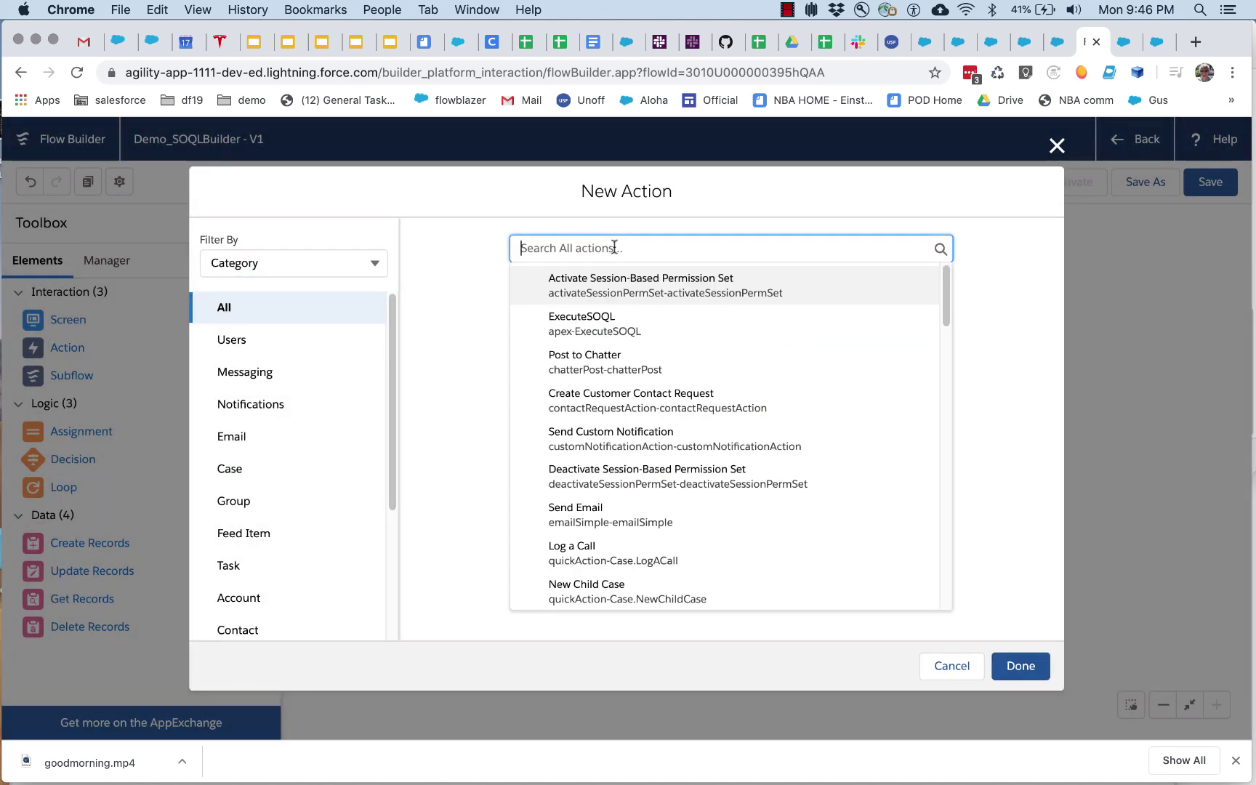
left_click(602, 327)
left_click(553, 367)
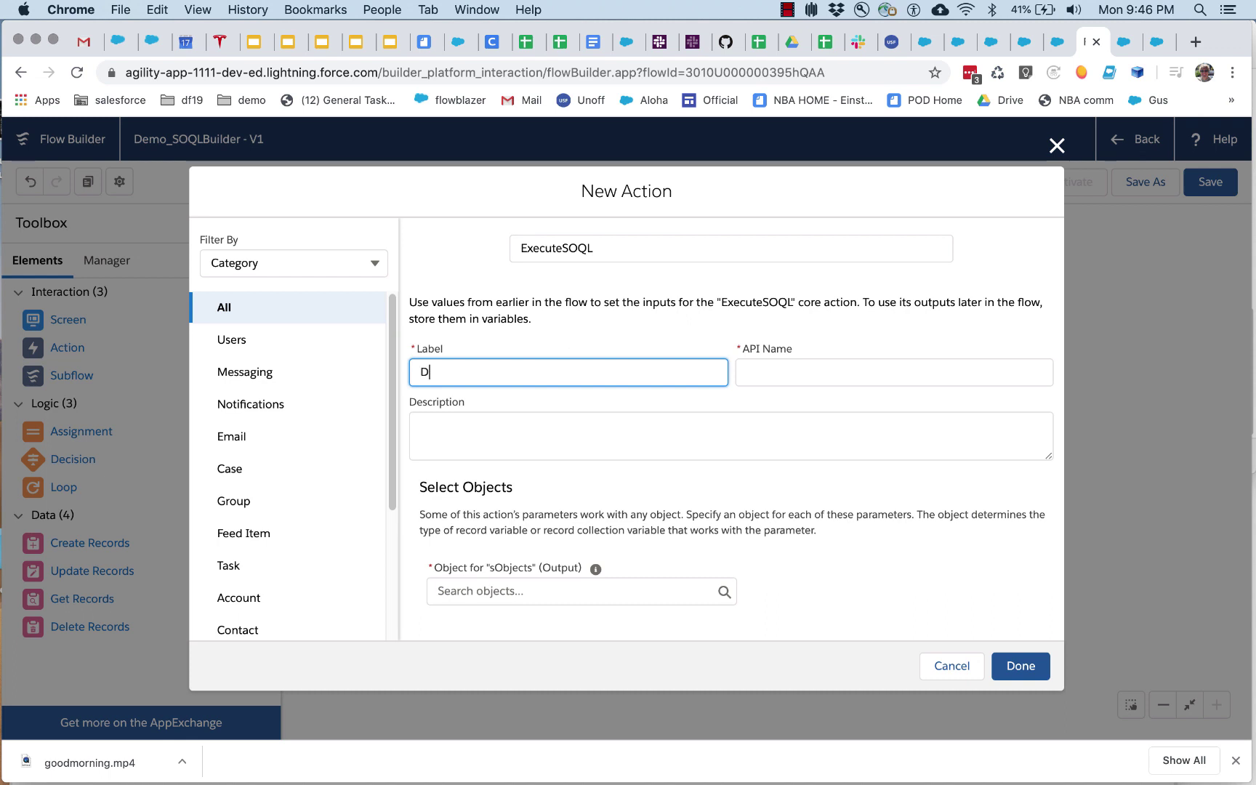
key("Tab")
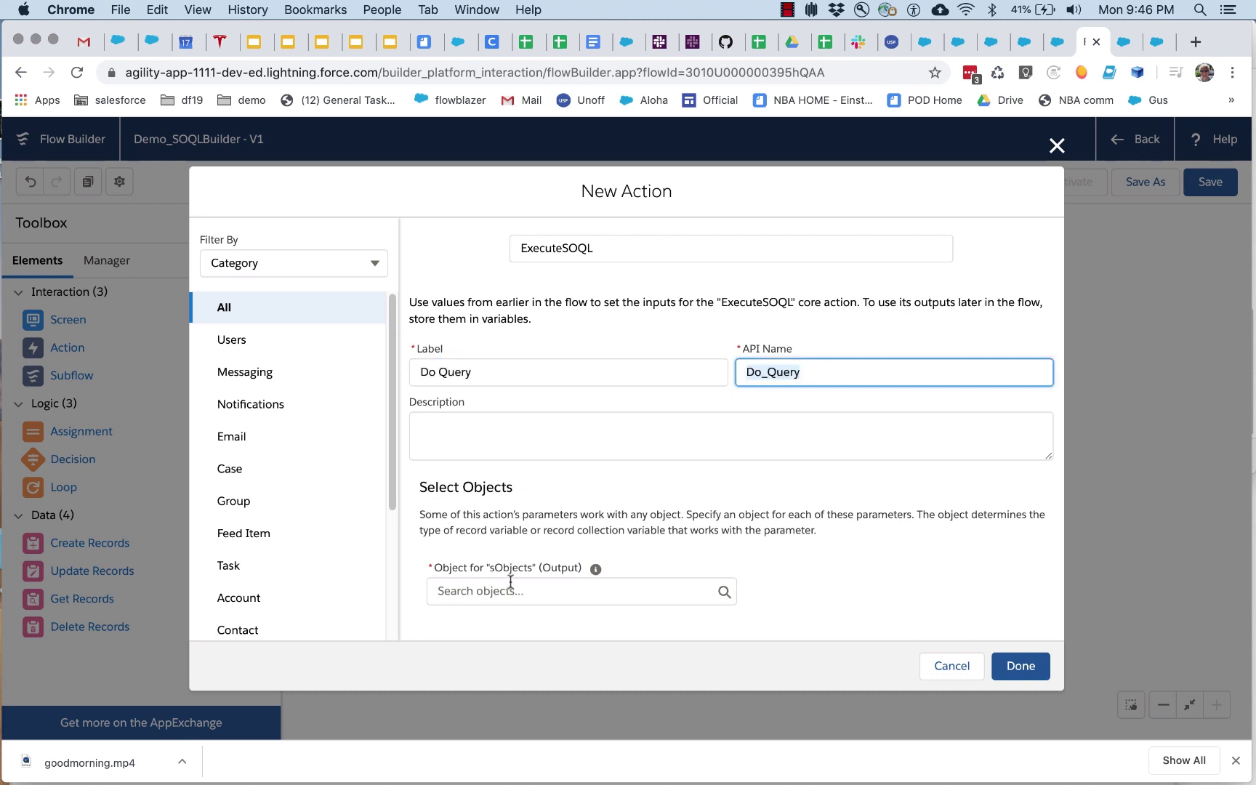
Set the output object to Account and feed {!curQueryString} into soqlQuery.
left_click(522, 595)
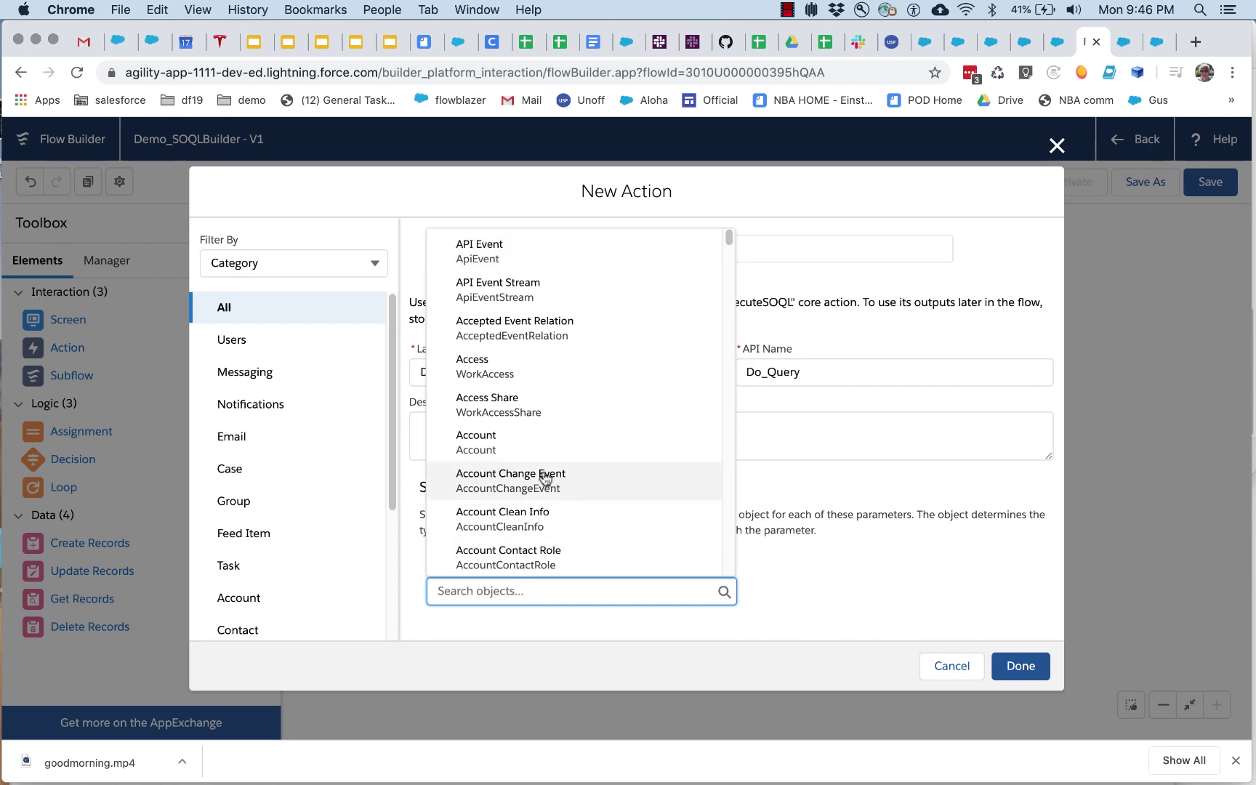
scroll(545, 476, "down", 15)
scroll(545, 476, "down", 20)
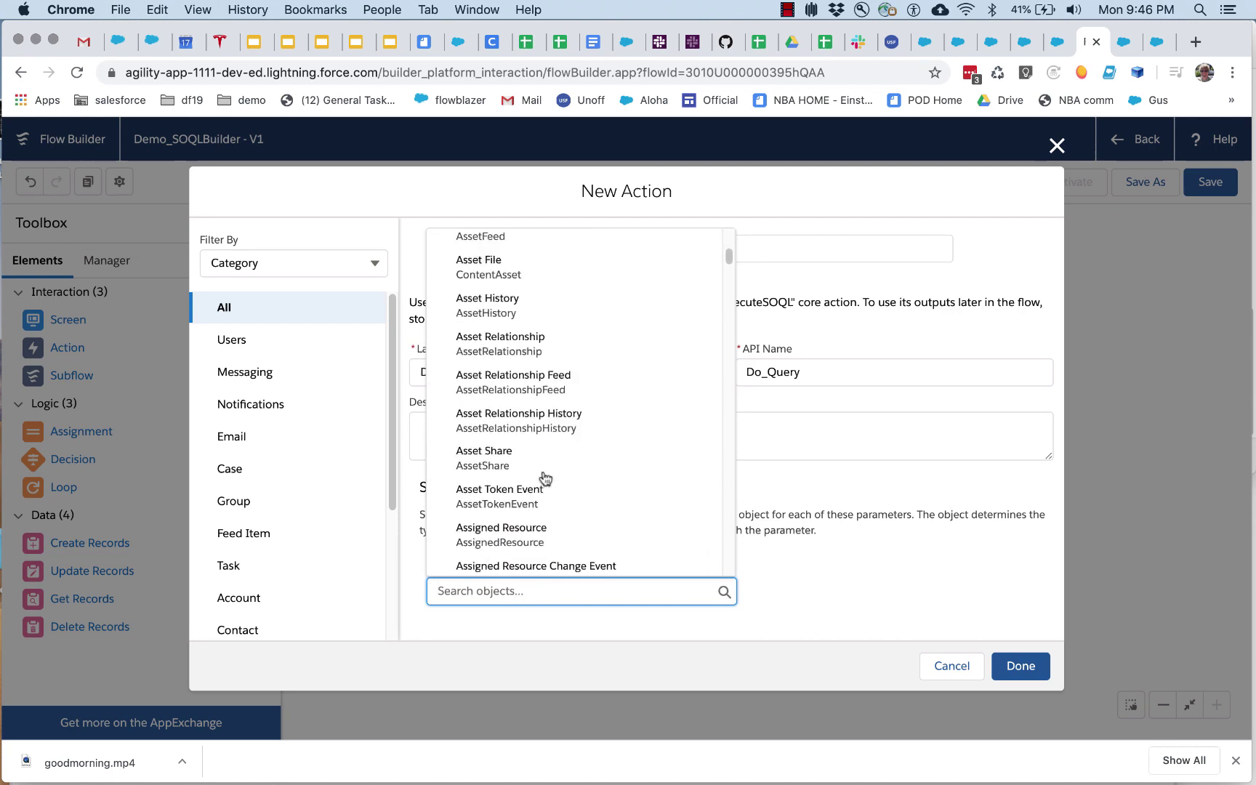
scroll(545, 476, "up", 20)
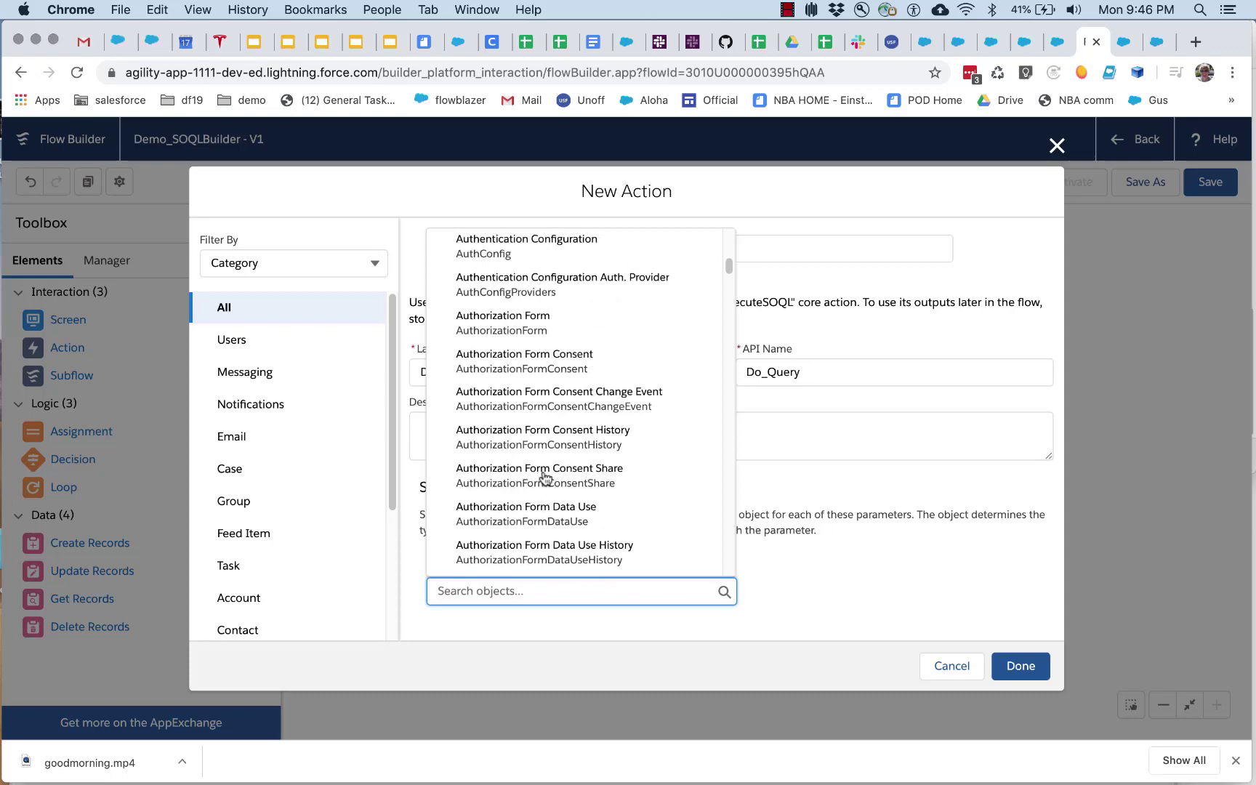
scroll(545, 476, "up", 10)
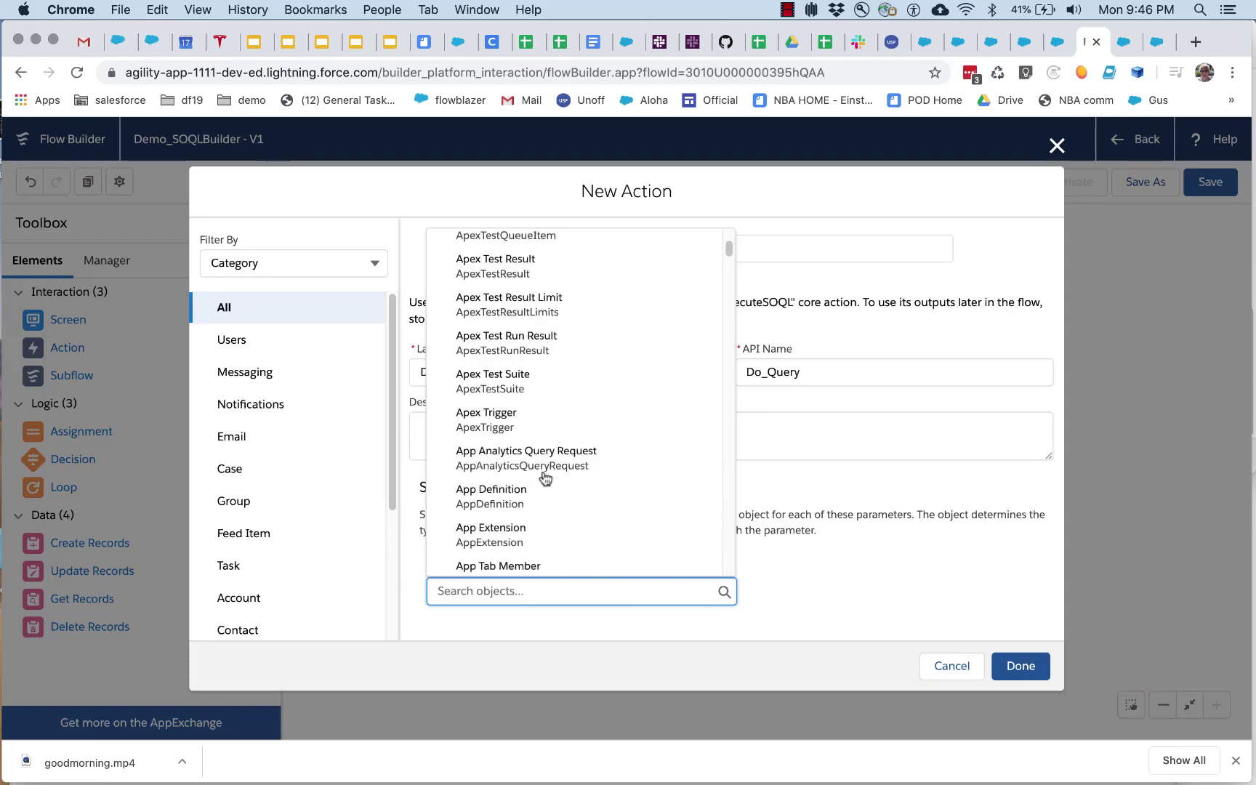
left_click(877, 507)
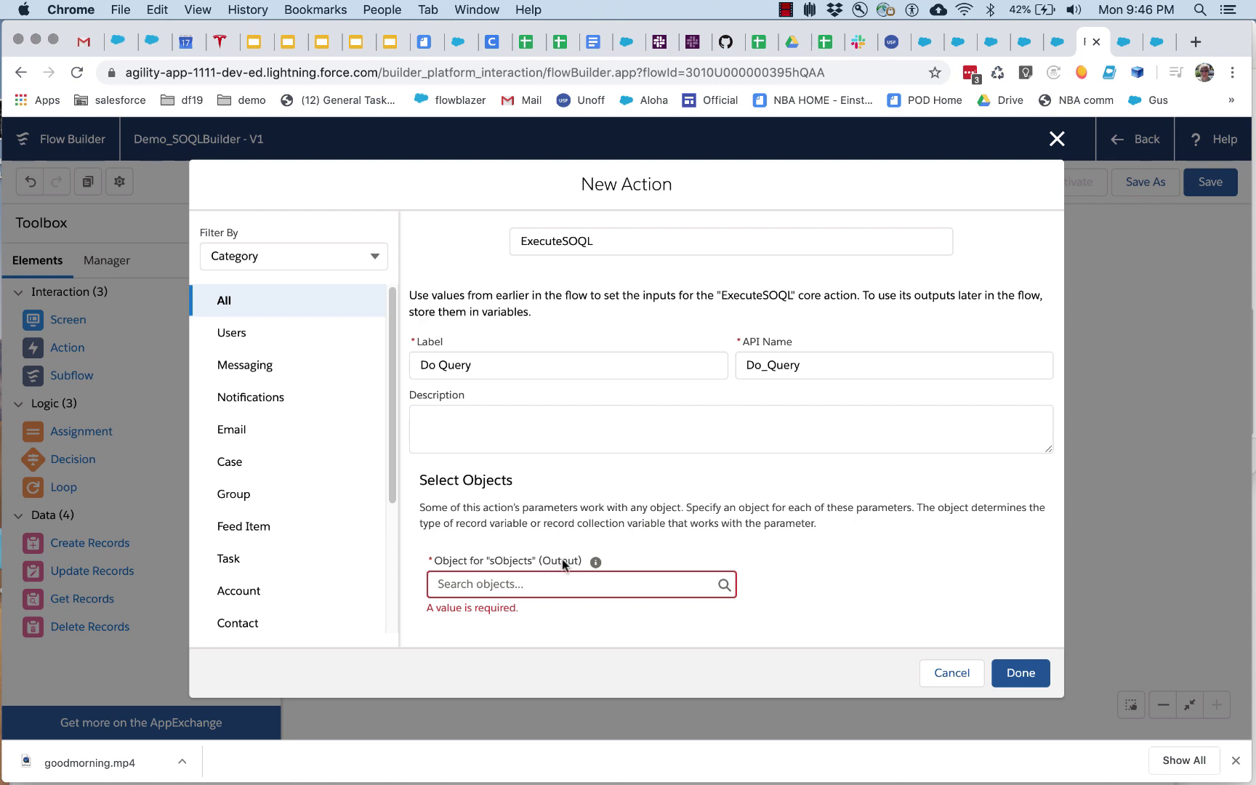
left_click(552, 587)
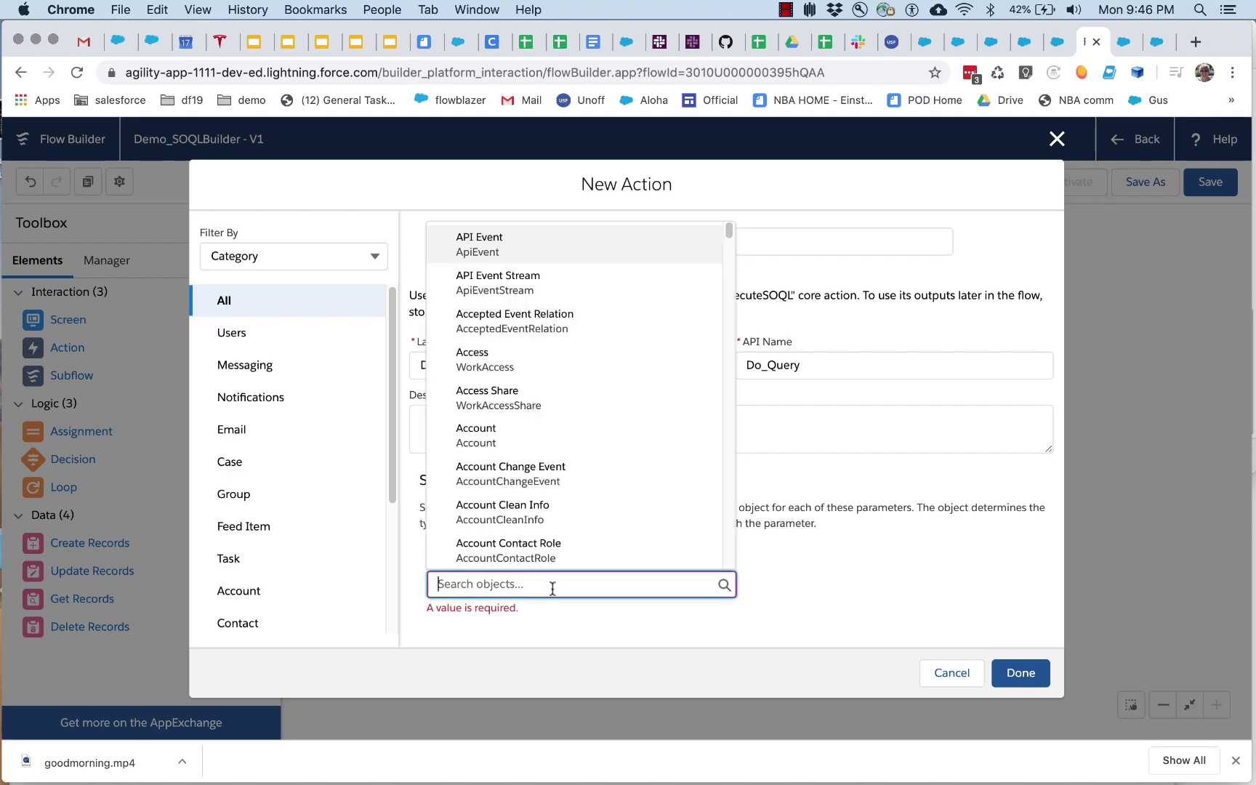
left_click(517, 429)
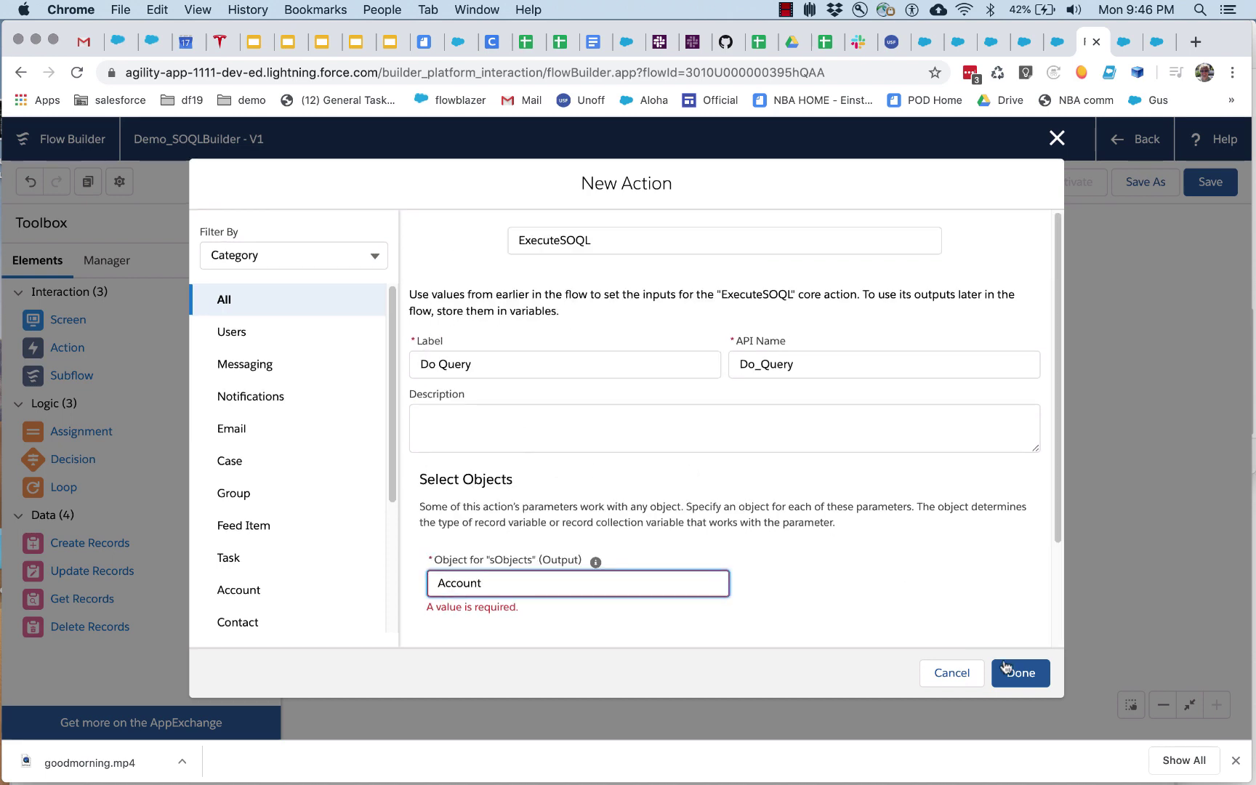
scroll(973, 644, "down", 3)
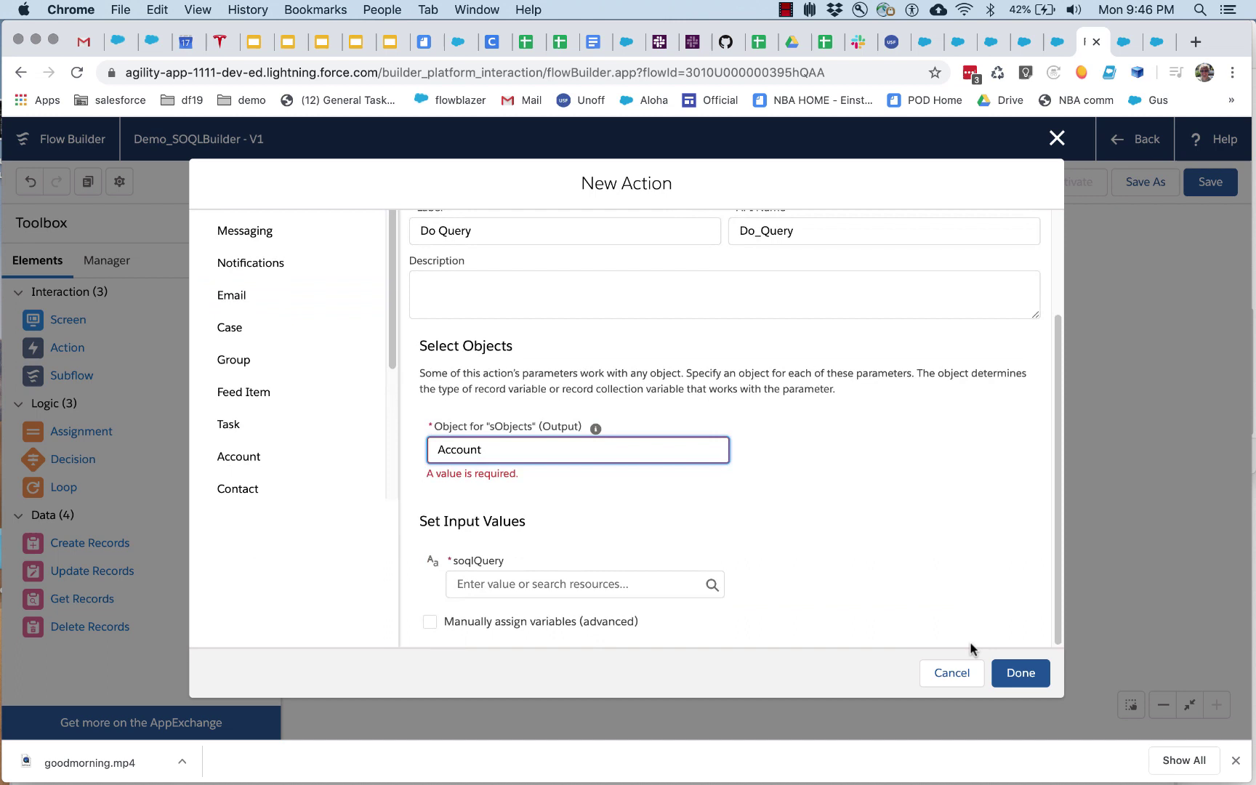
left_click(492, 586)
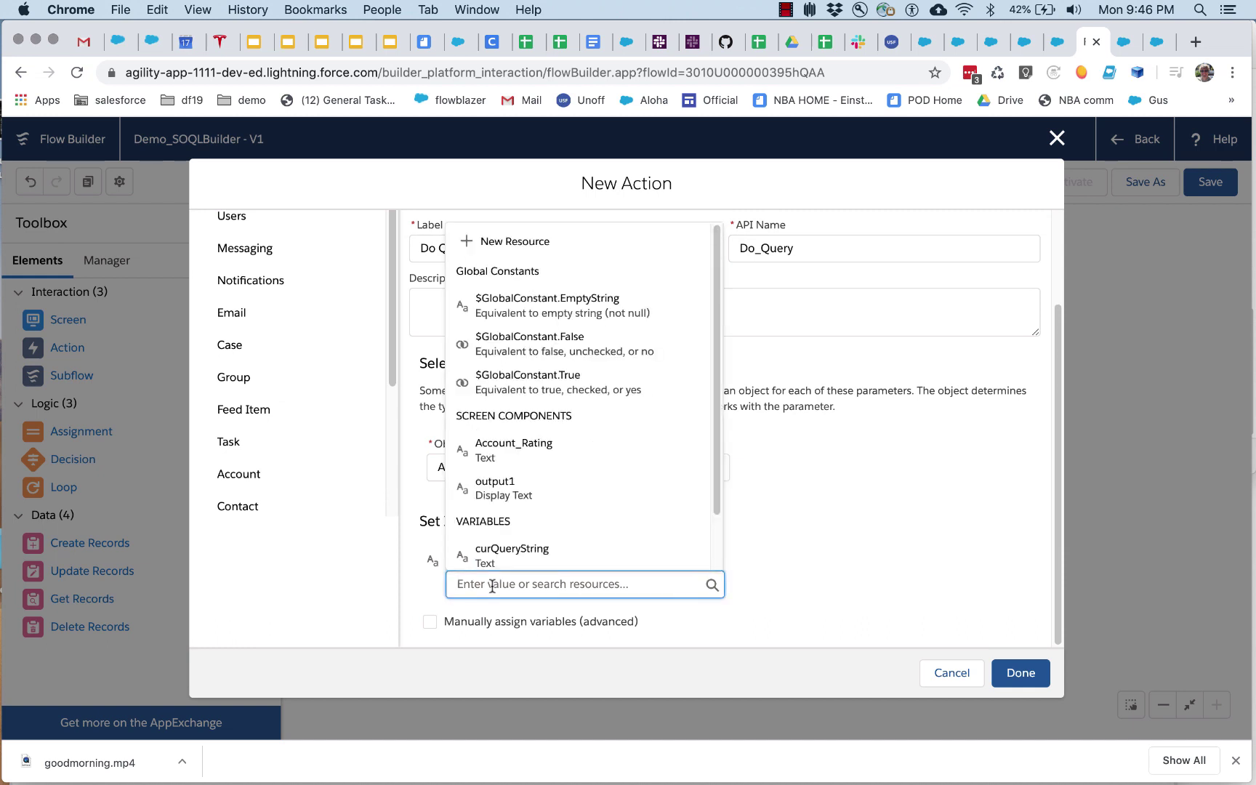
left_click(513, 554)
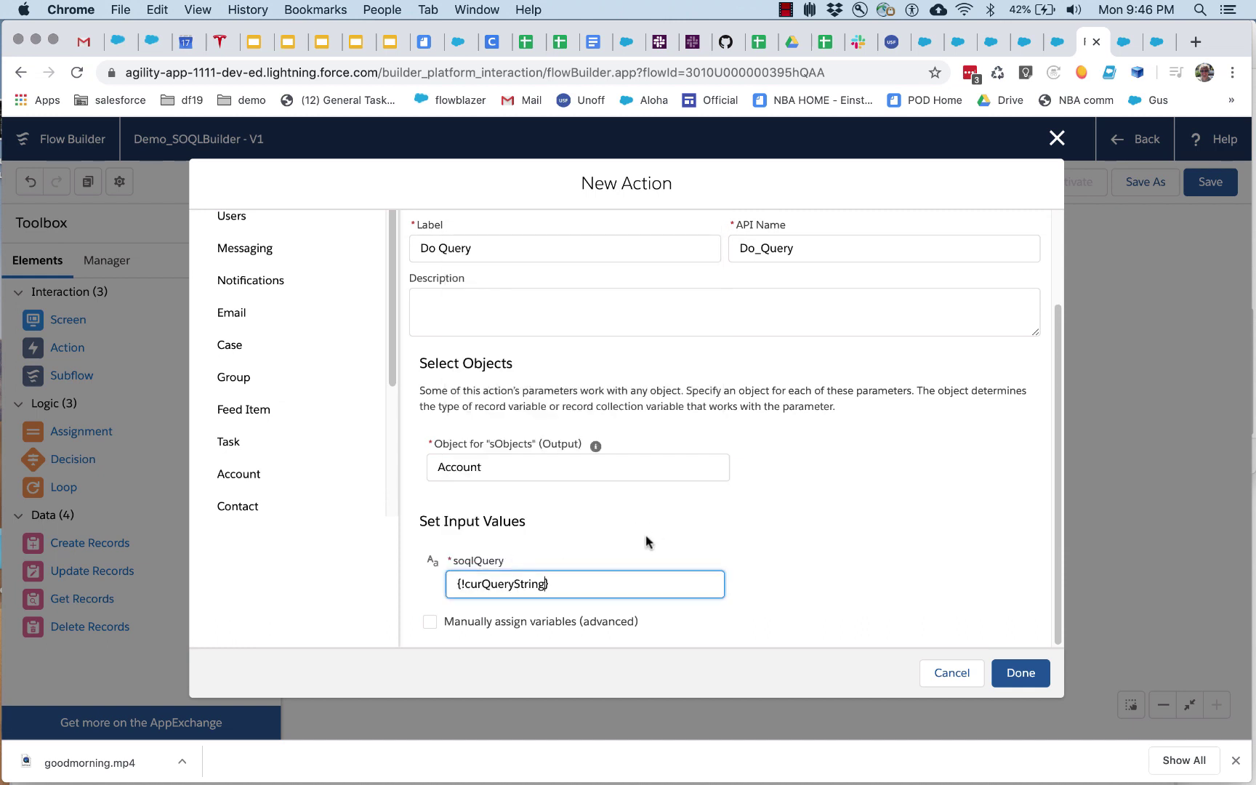
Reselect the output object, replacing an accidental API Event Stream with Account.
left_click(517, 474)
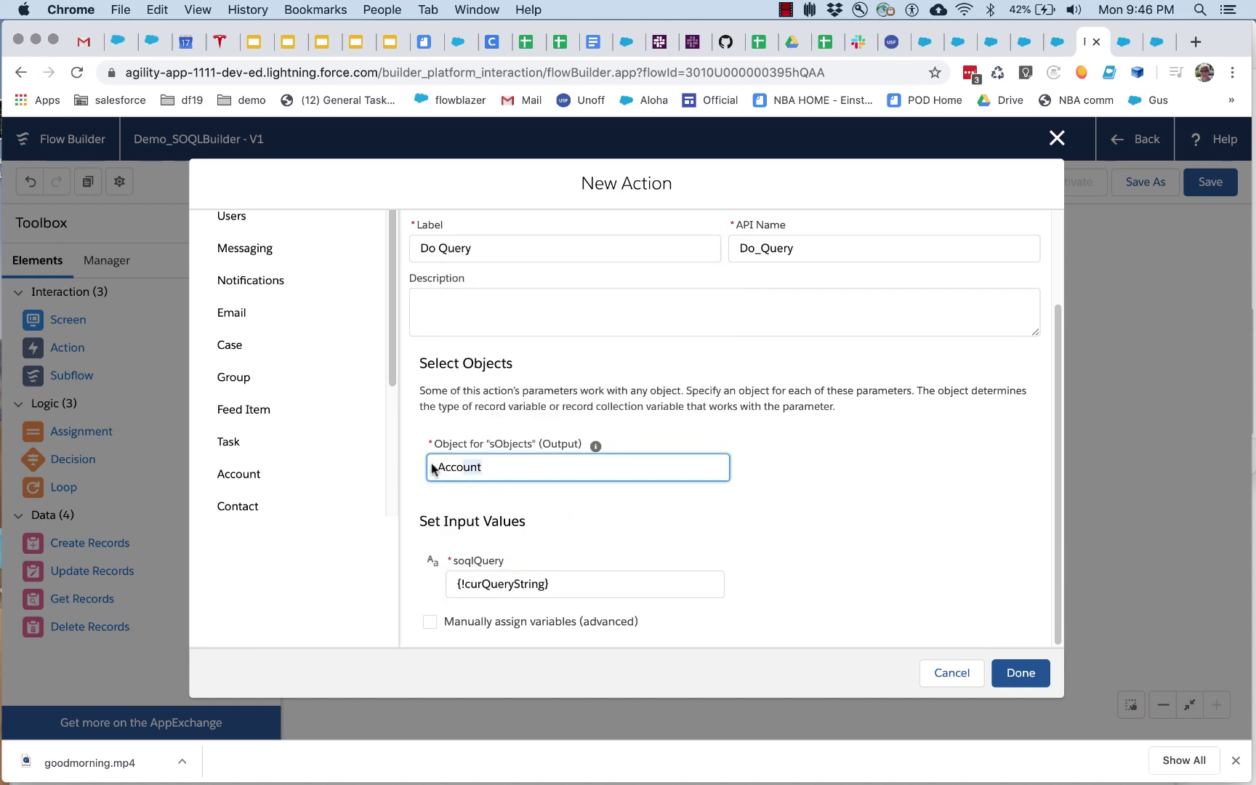
key("BackSpace")
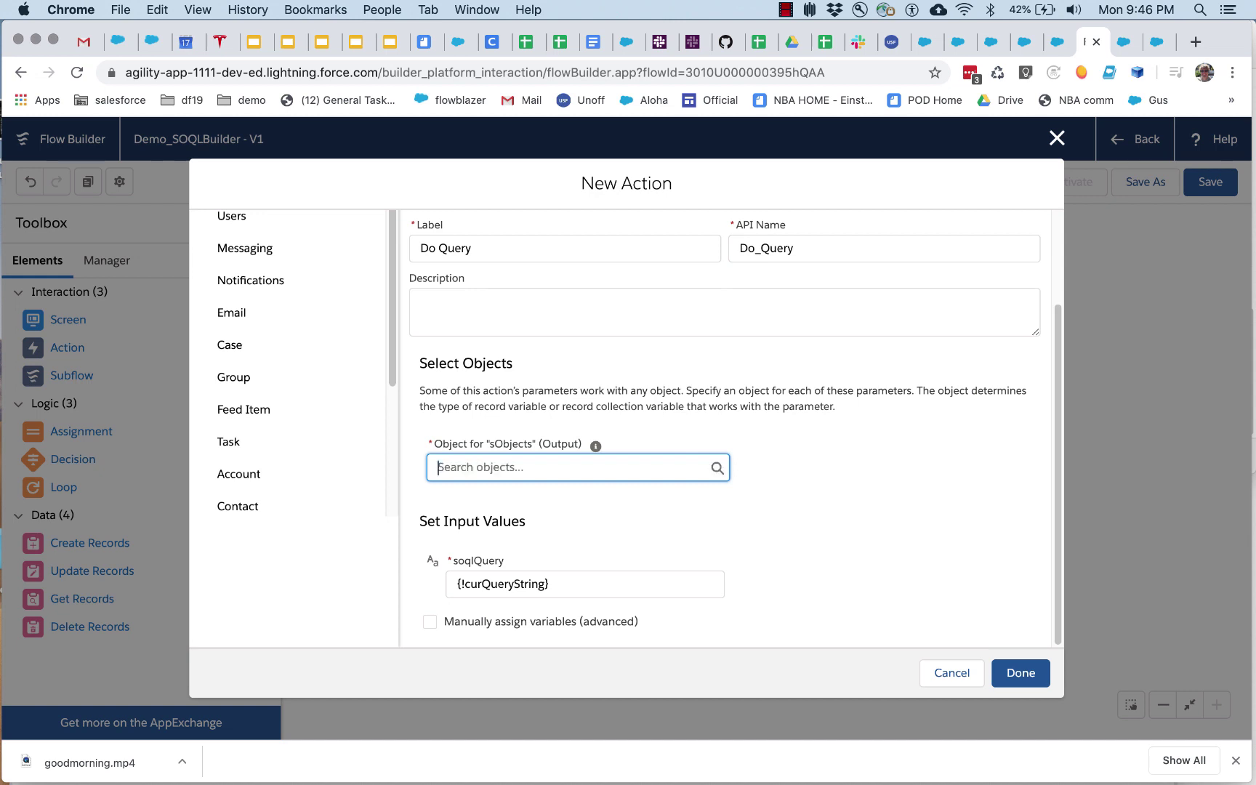
left_click(502, 477)
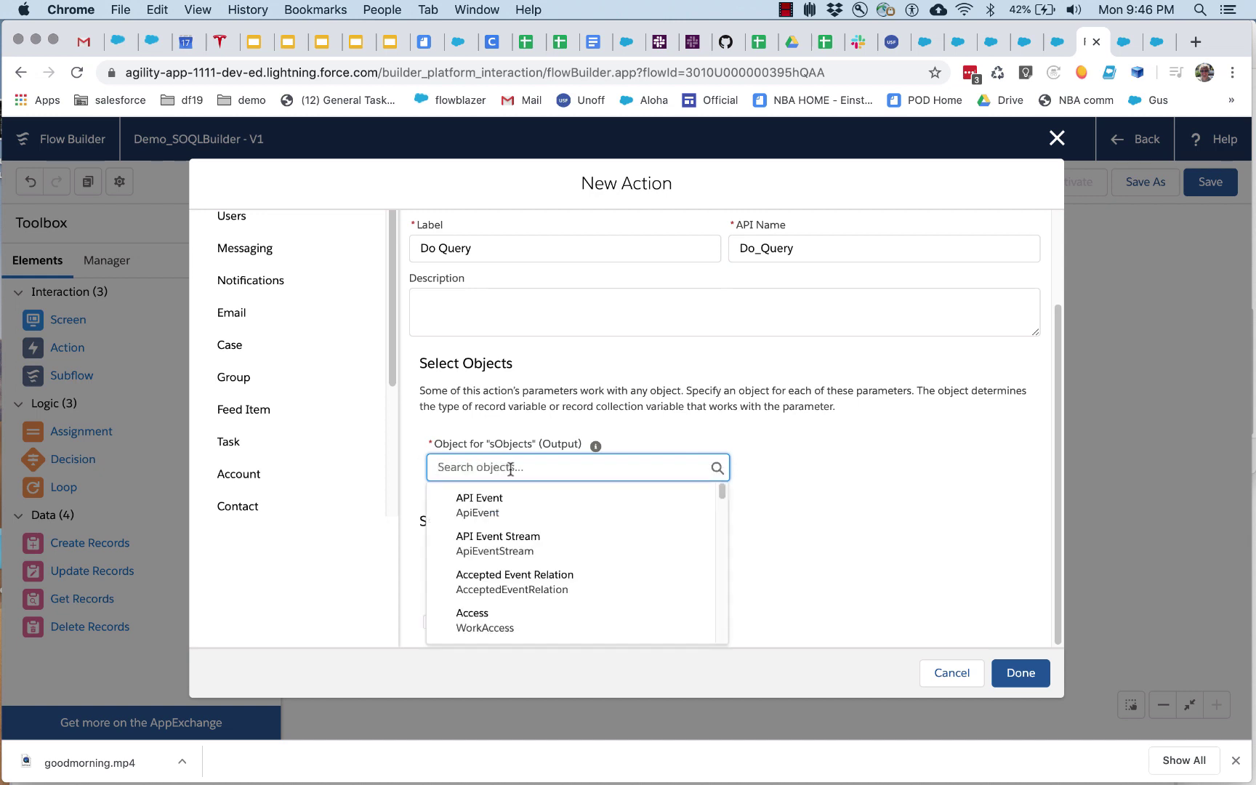
scroll(494, 625, "down", 2)
left_click(495, 602)
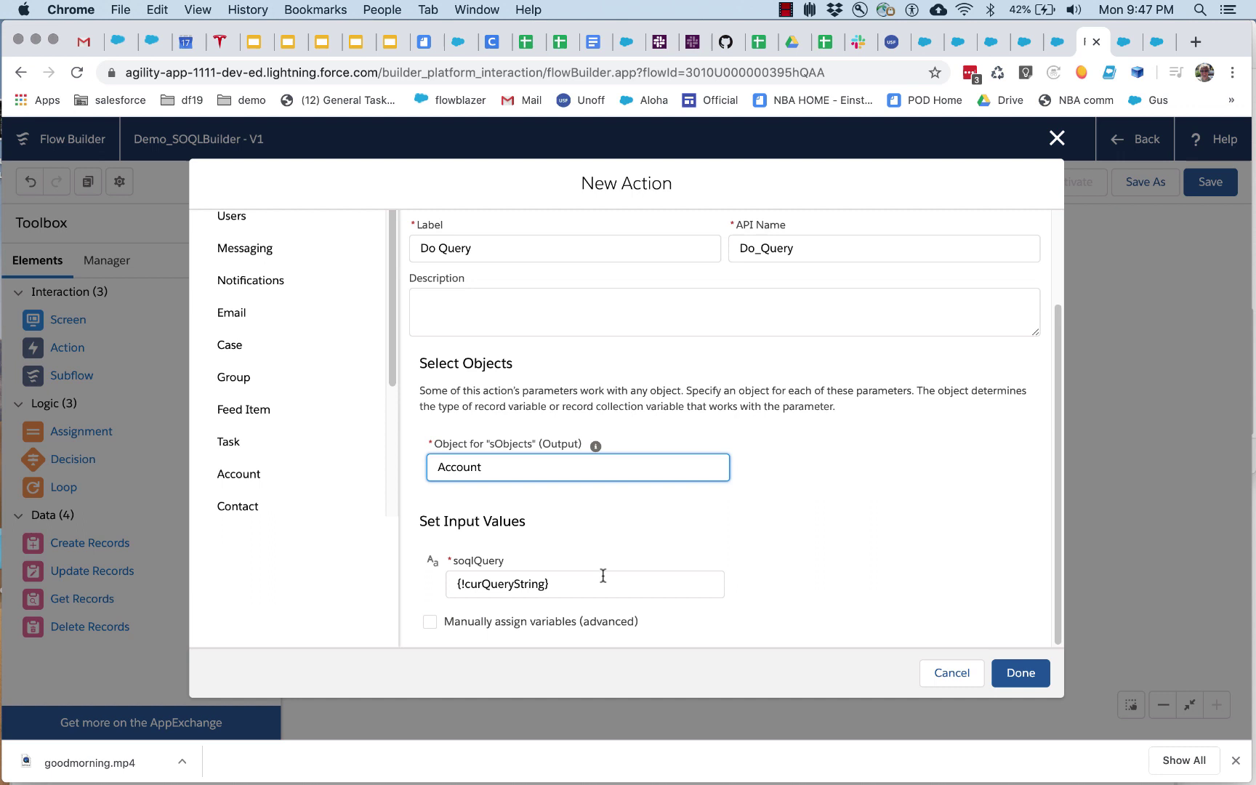
left_click(599, 551)
left_click(654, 465)
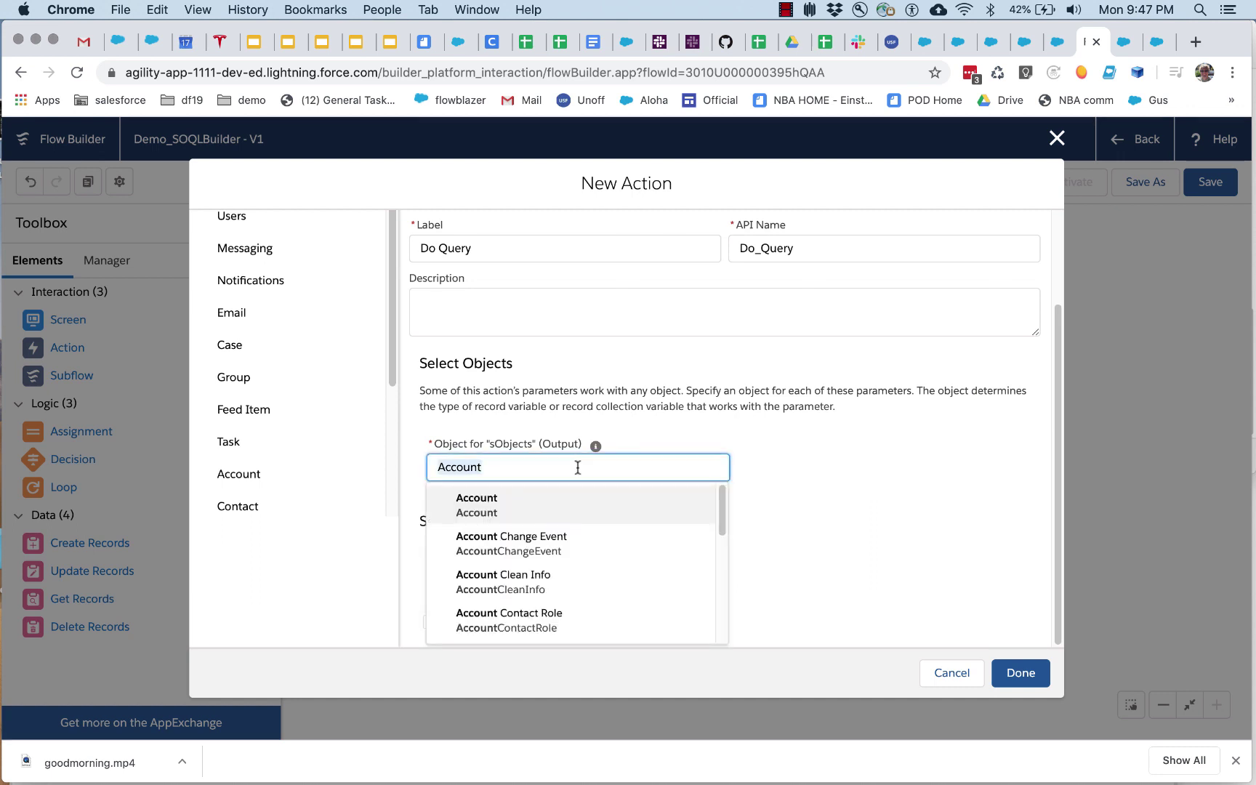
key("BackSpace")
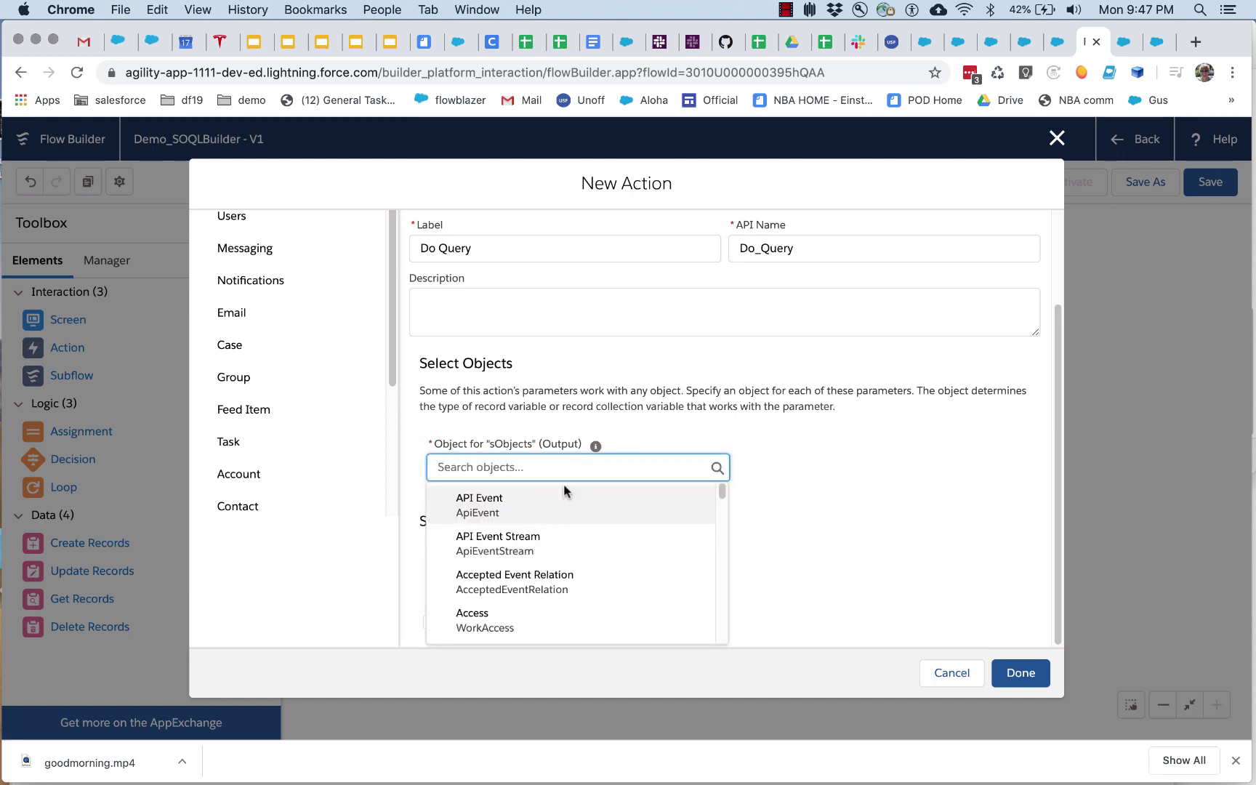
left_click(495, 552)
left_click_drag(544, 470, 422, 458)
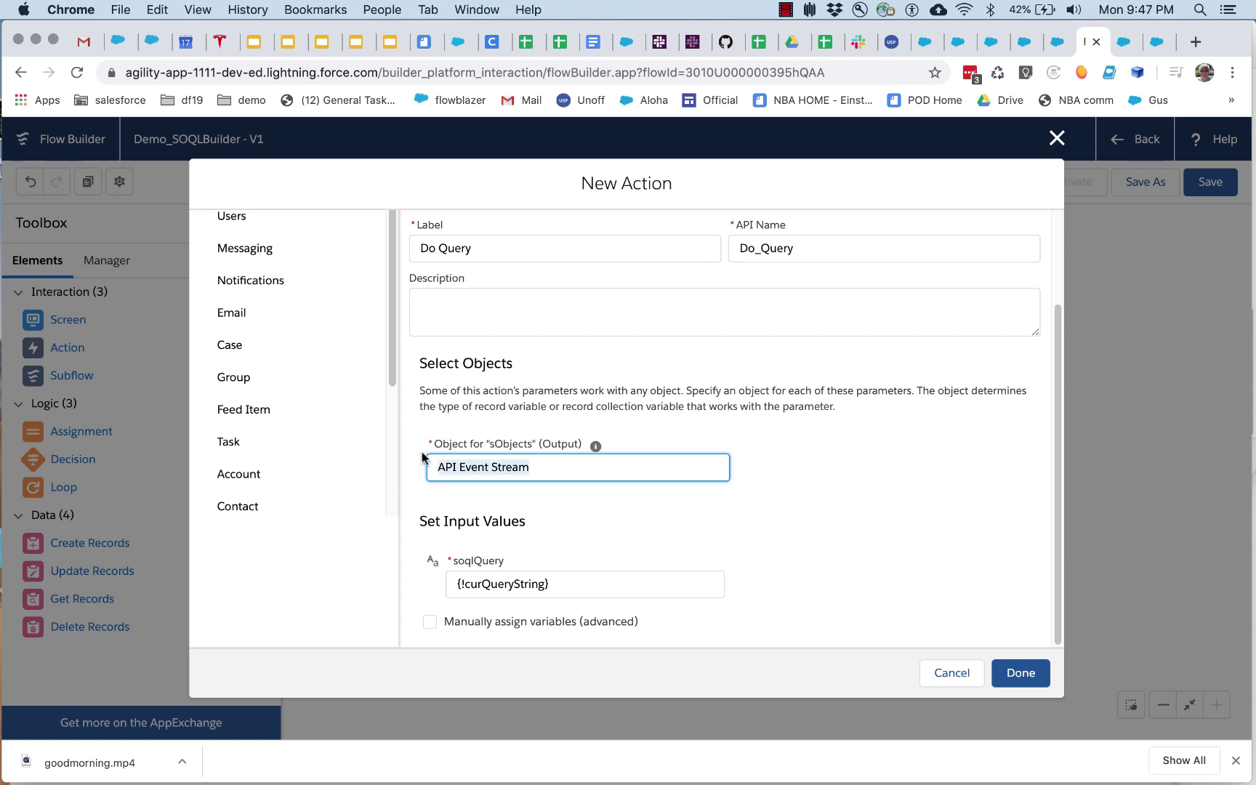
key("BackSpace")
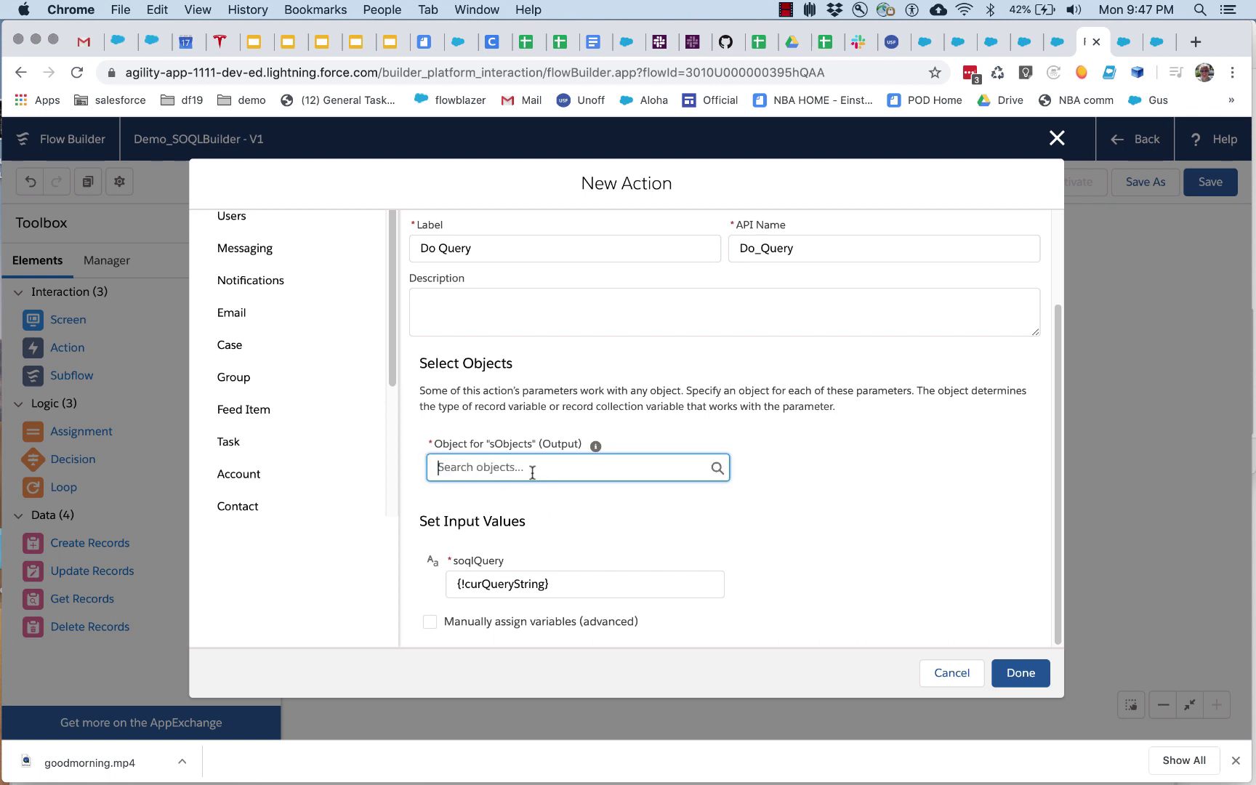
type("Account")
left_click(549, 500)
Connect Screen 1 to Do Query and Do Query to Output Console.
left_click(1021, 673)
left_click_drag(615, 287, 612, 278)
left_click_drag(494, 292, 733, 272)
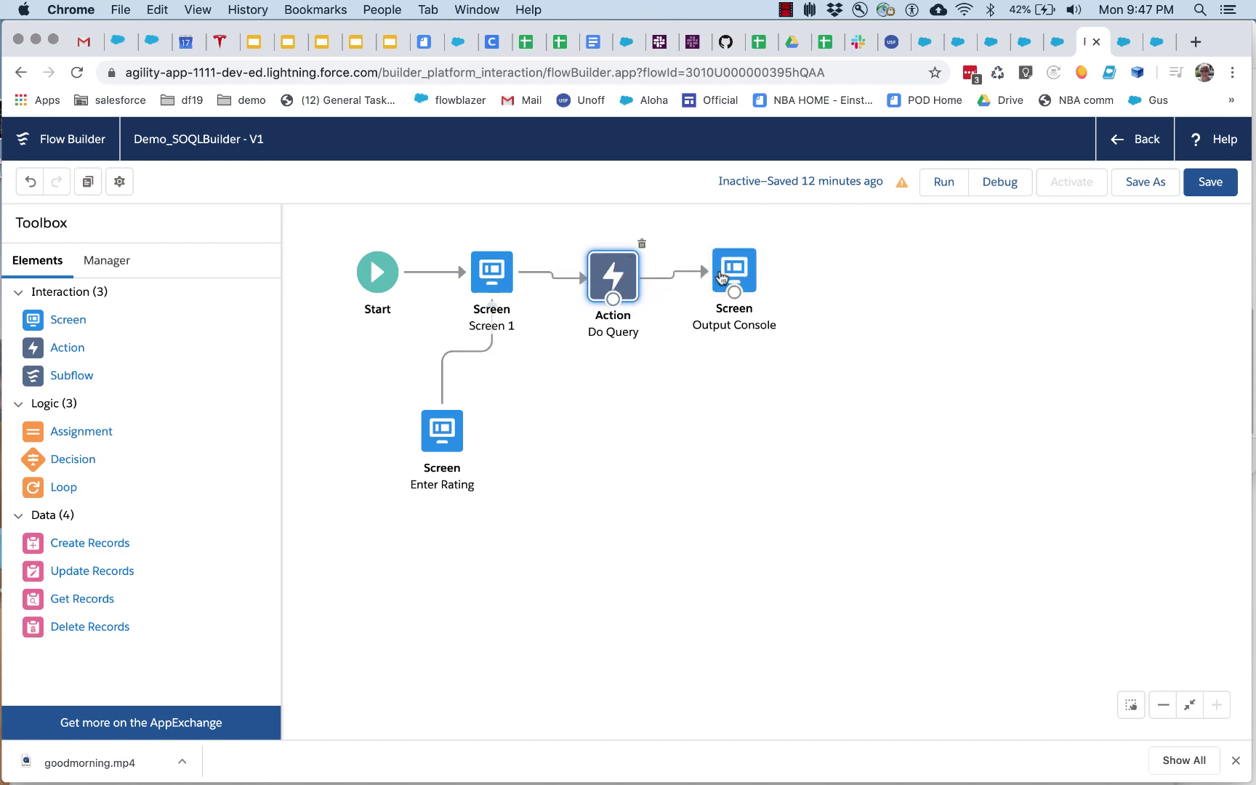
left_click_drag(620, 281, 620, 274)
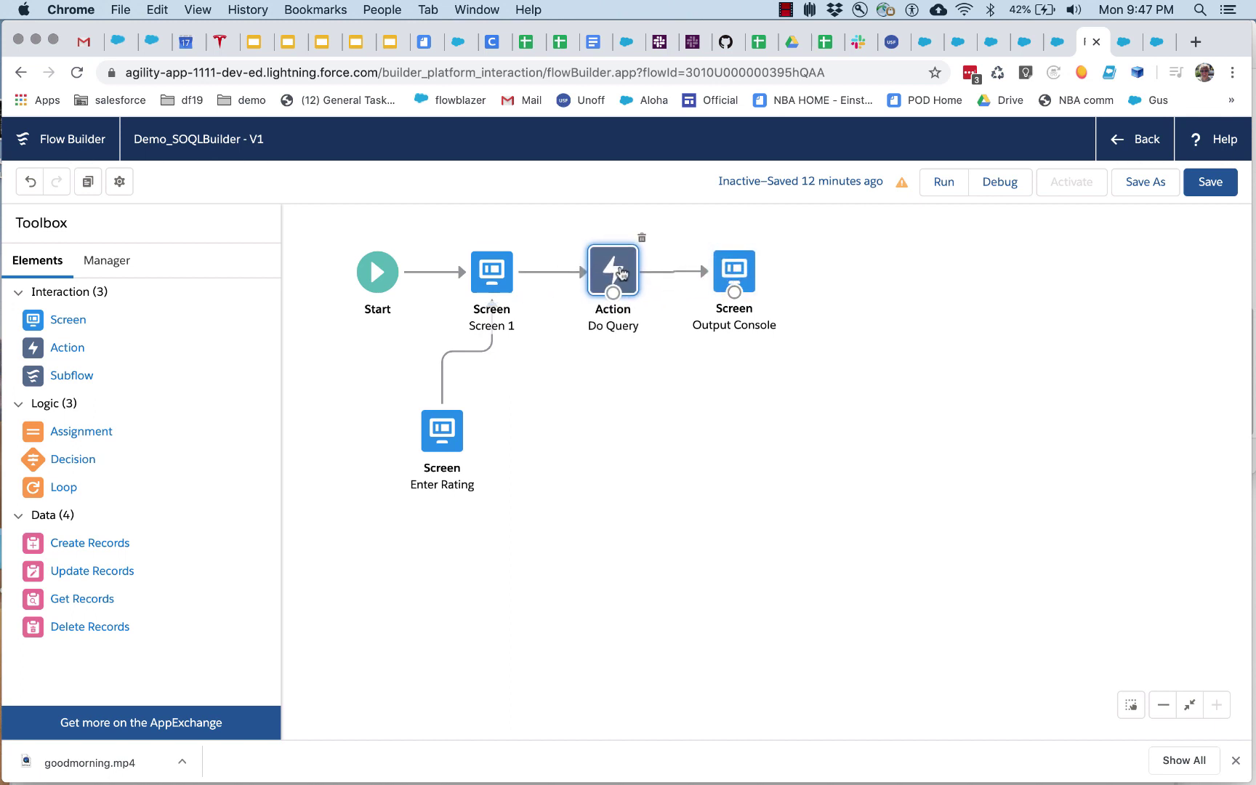
Insert {!Do_Query.sObjects} on a new line under Return Records: in Output Console.
left_click(720, 274)
double_click(720, 274)
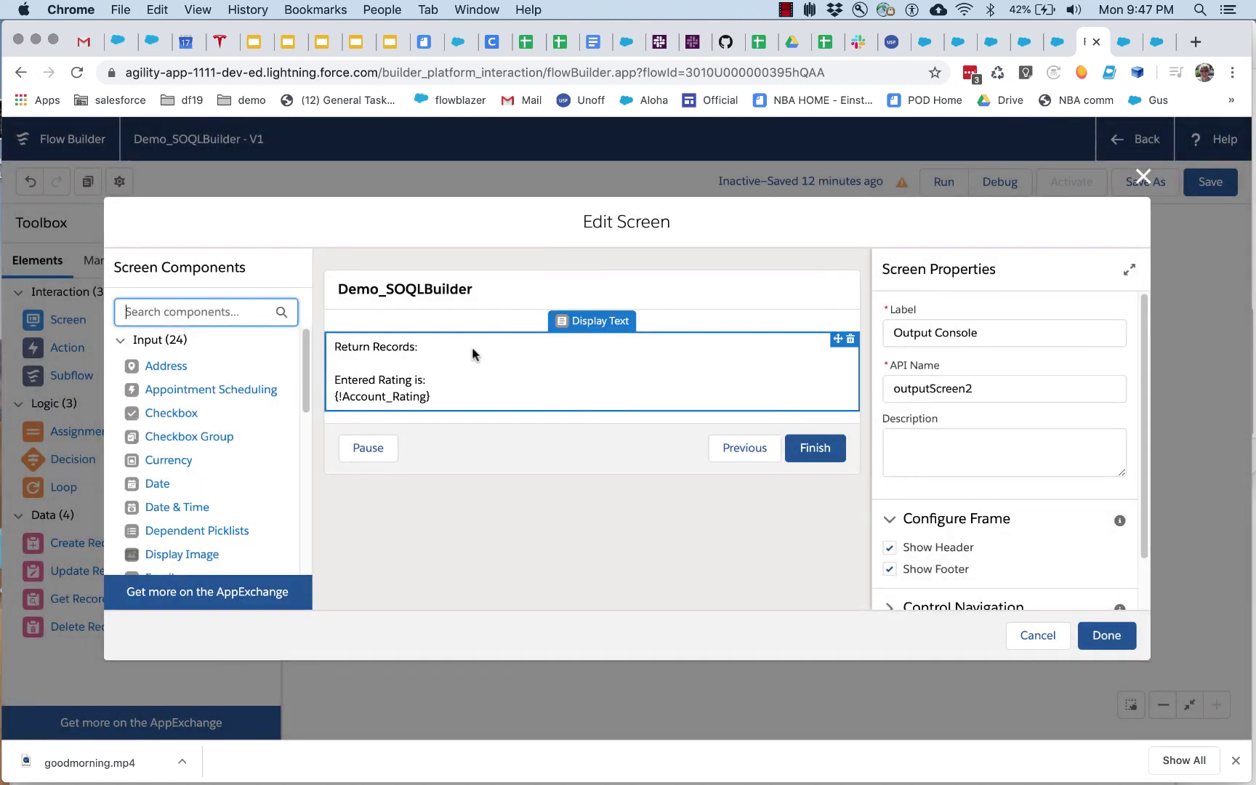
left_click(471, 347)
left_click(986, 436)
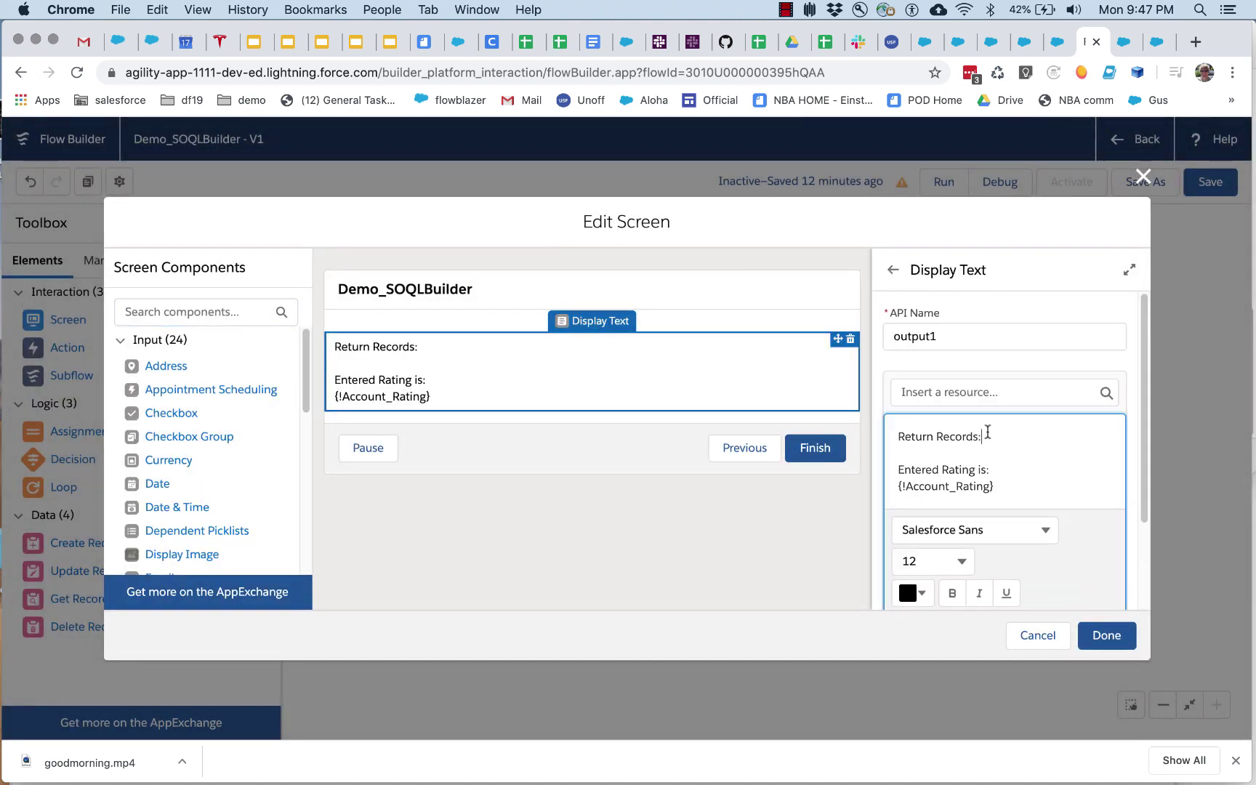
key("Return")
left_click(971, 398)
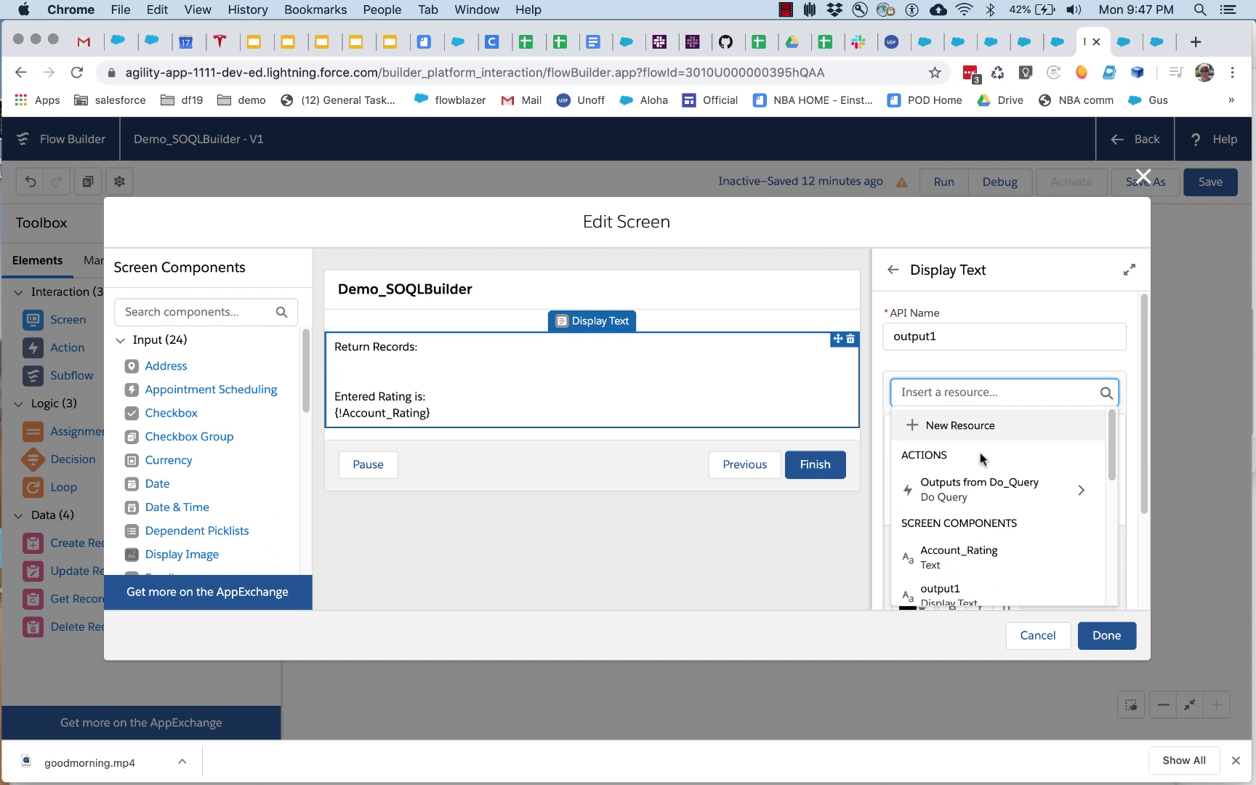
left_click(1007, 489)
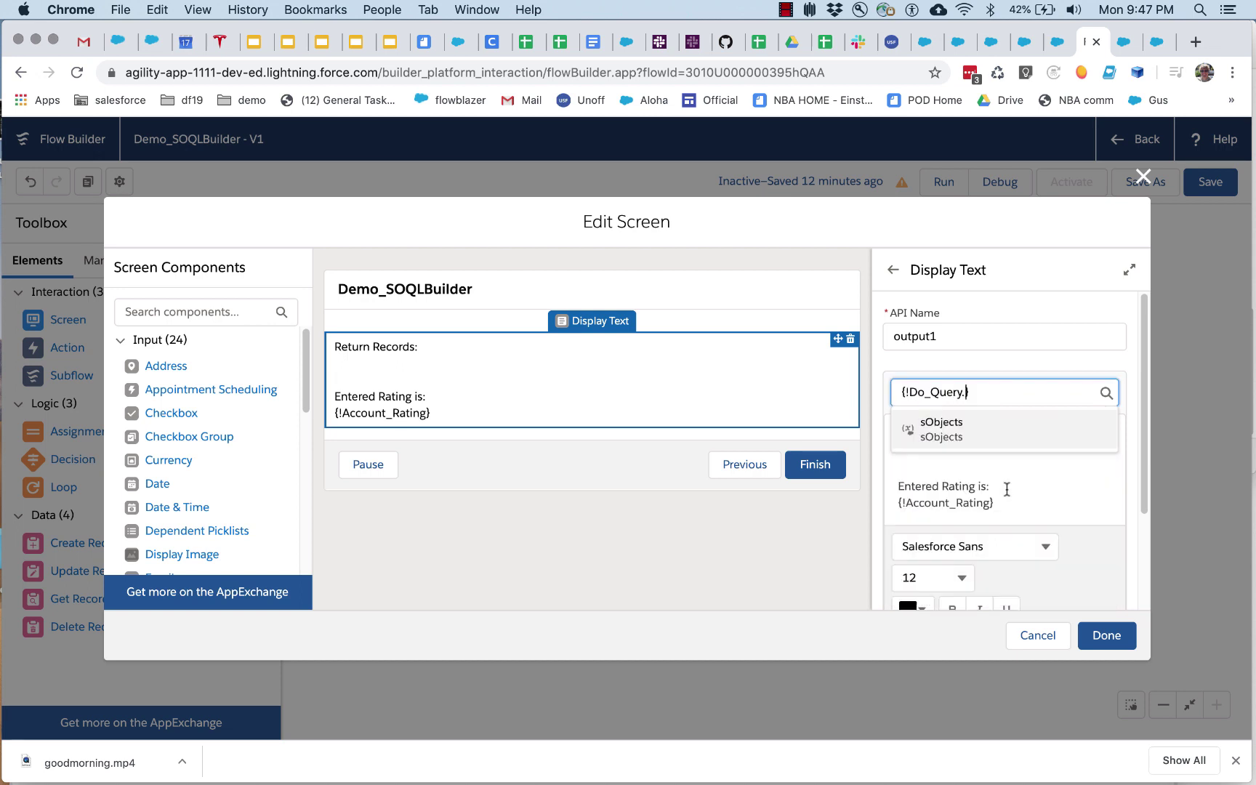
left_click(948, 433)
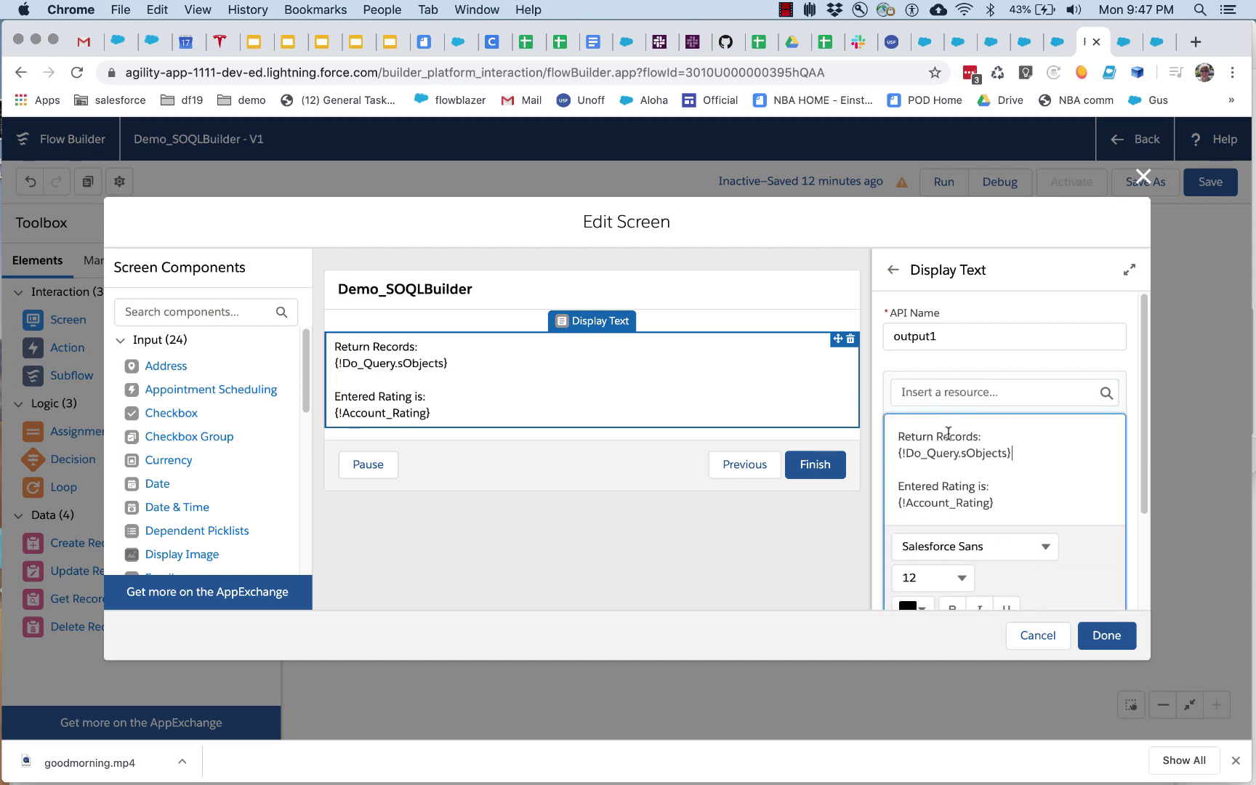
left_click(1105, 636)
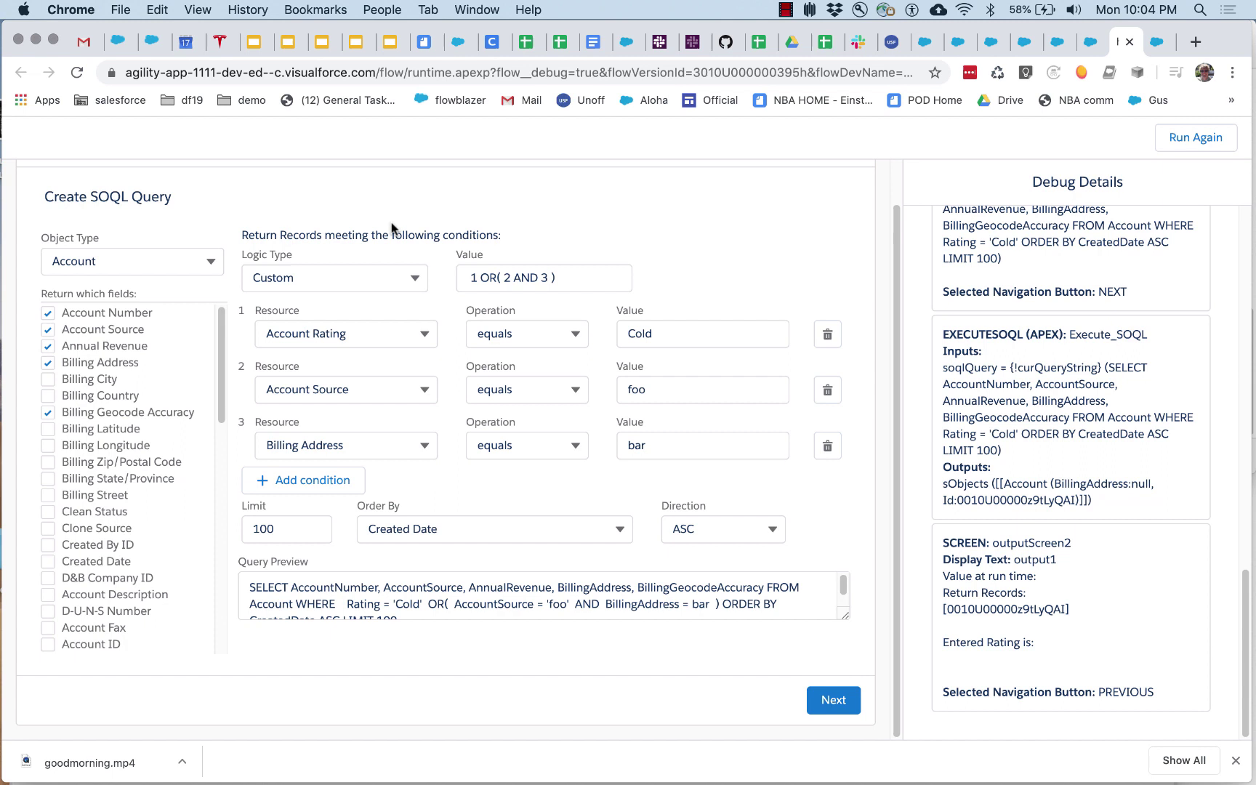
Check the run's object type list, then go back to Flow Builder and close the screen editor unchanged.
left_click(213, 263)
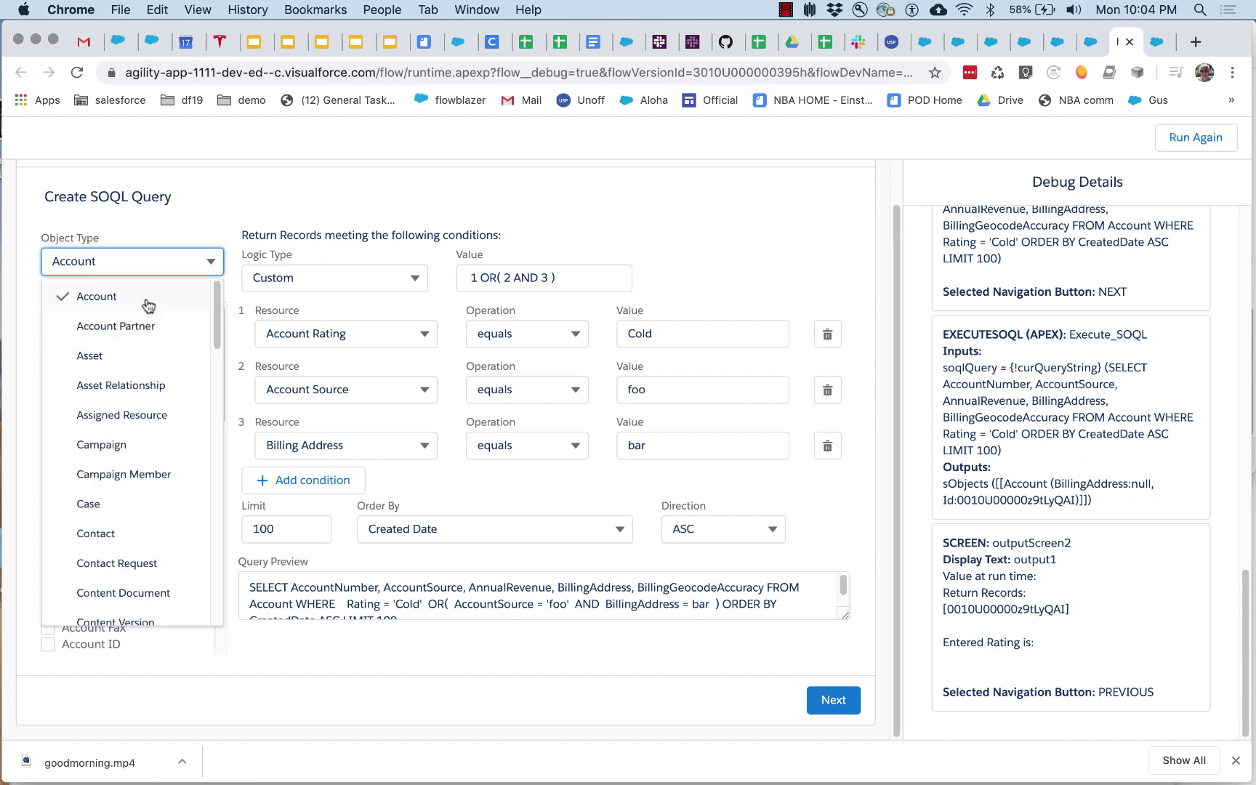
left_click(273, 226)
left_click(1091, 41)
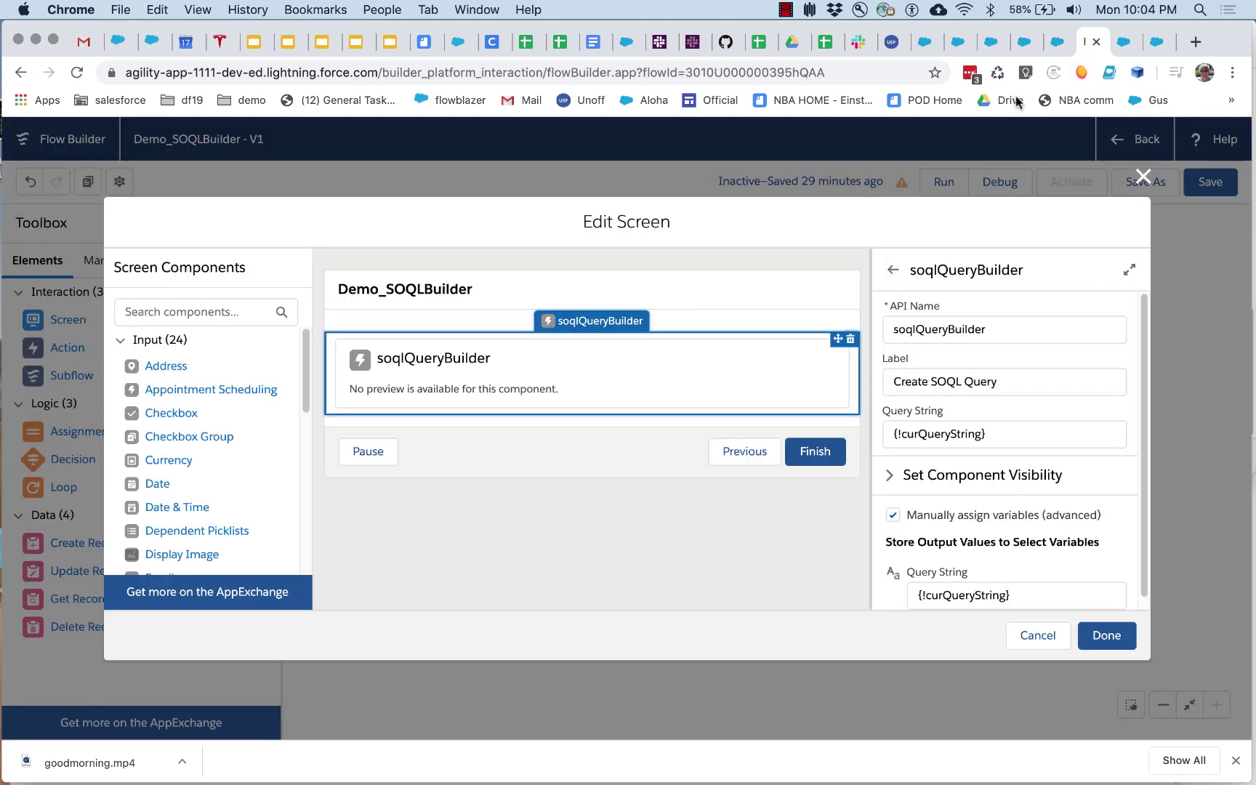
left_click(1143, 176)
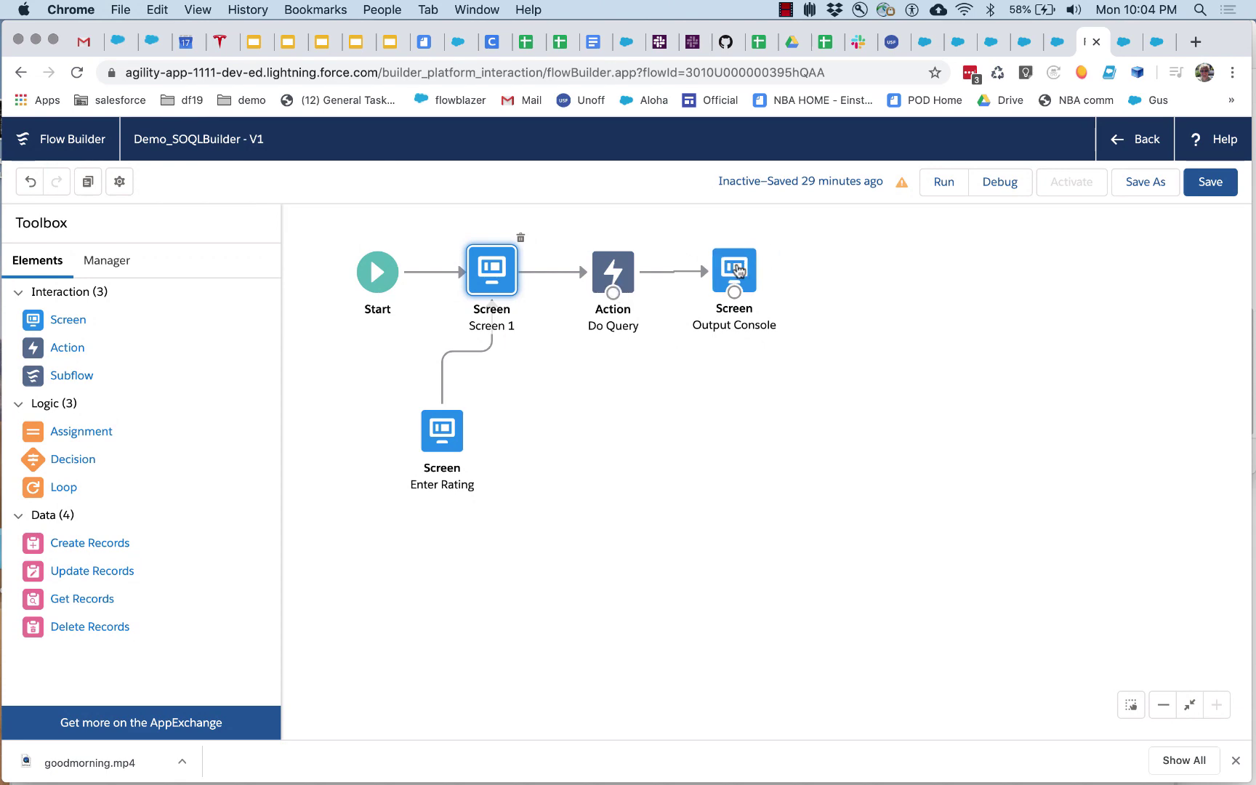
Review the Do Query action settings and close them without changes.
double_click(617, 260)
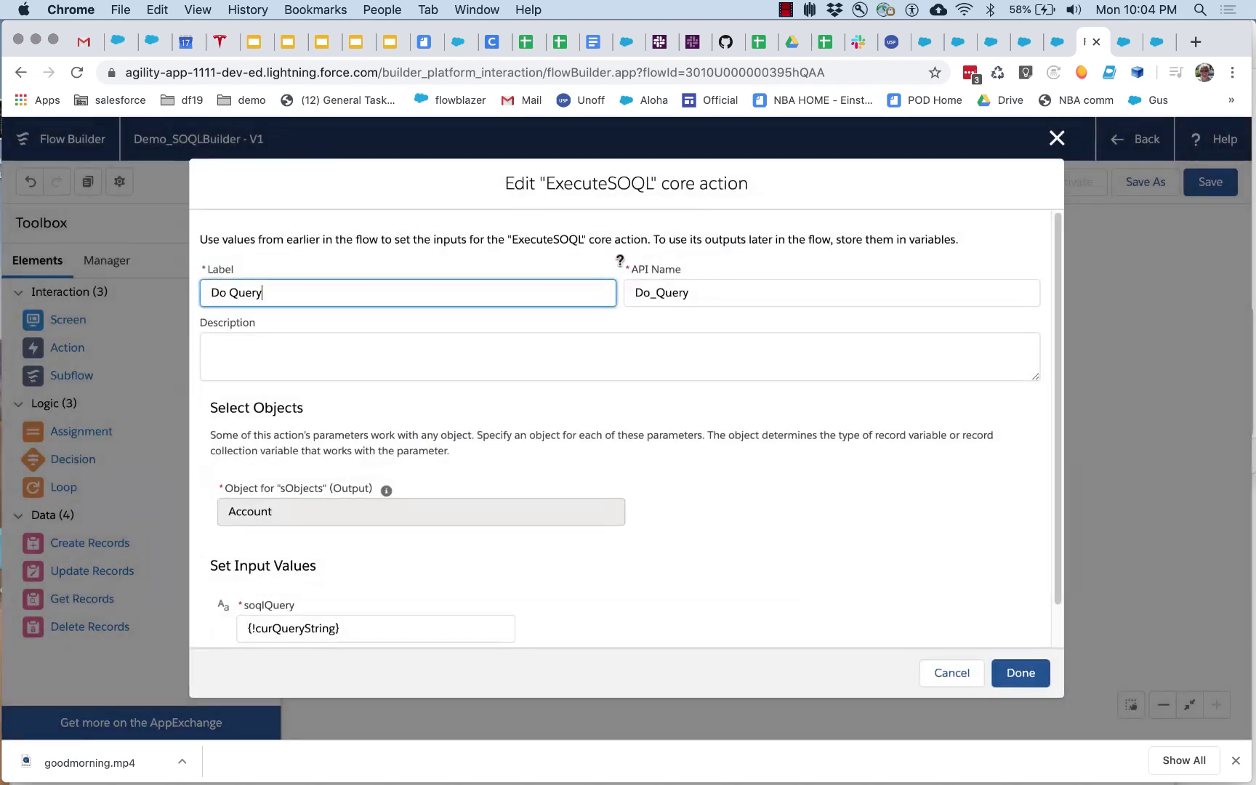
scroll(484, 494, "down", 2)
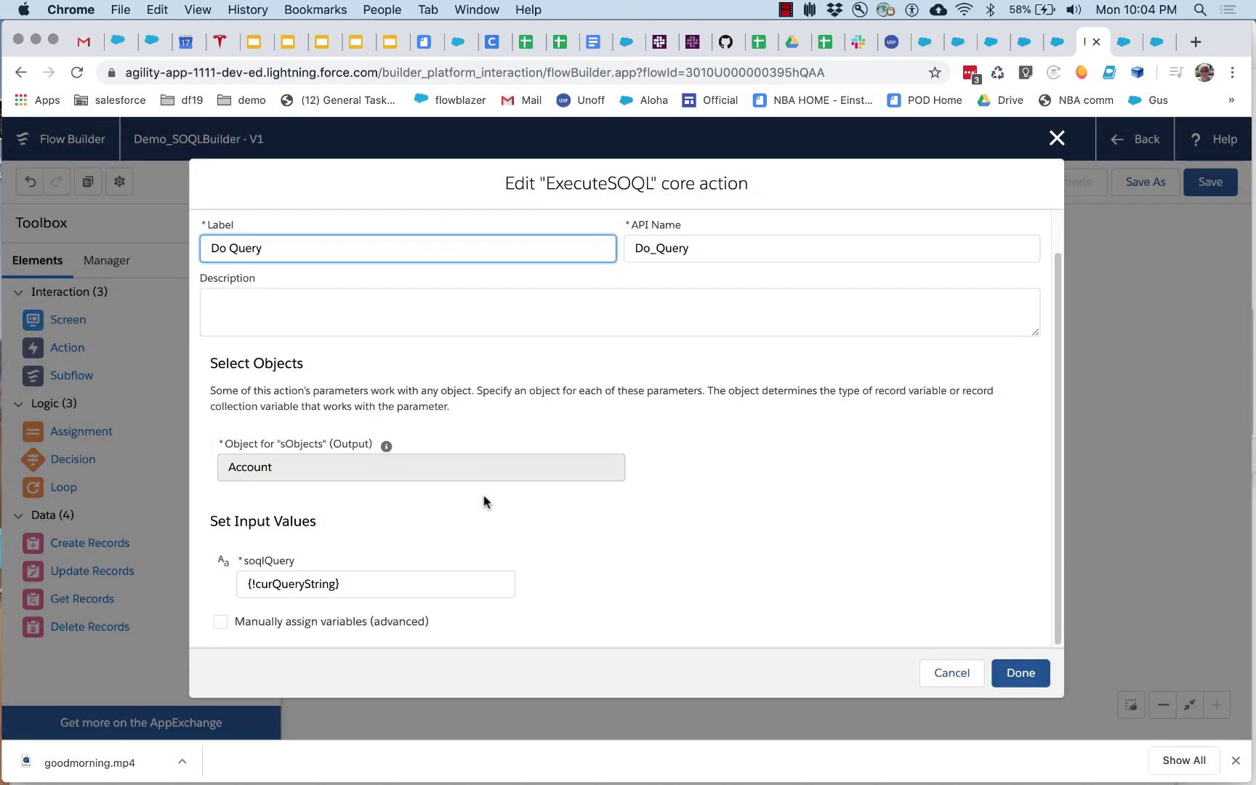
left_click(335, 465)
left_click(944, 671)
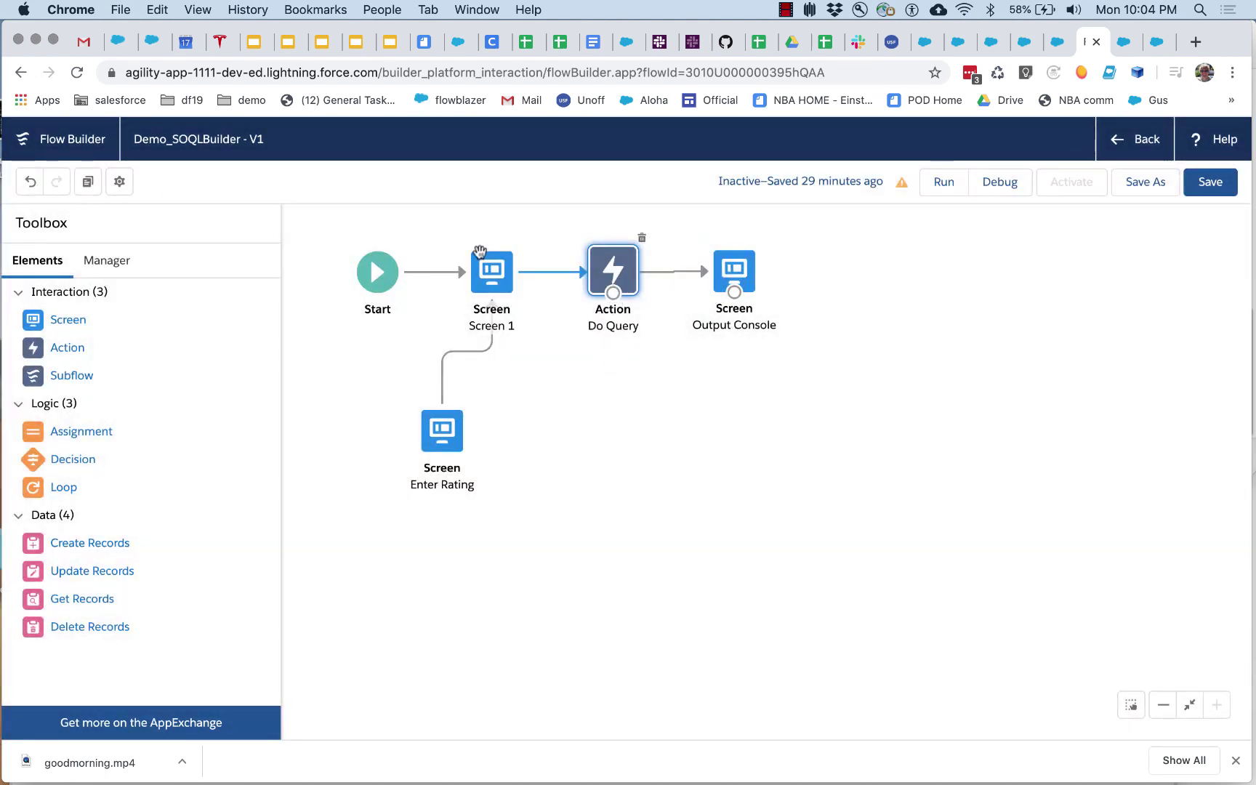
Duplicate the Do Query action, move the copy below the flow, then delete it.
left_click(87, 181)
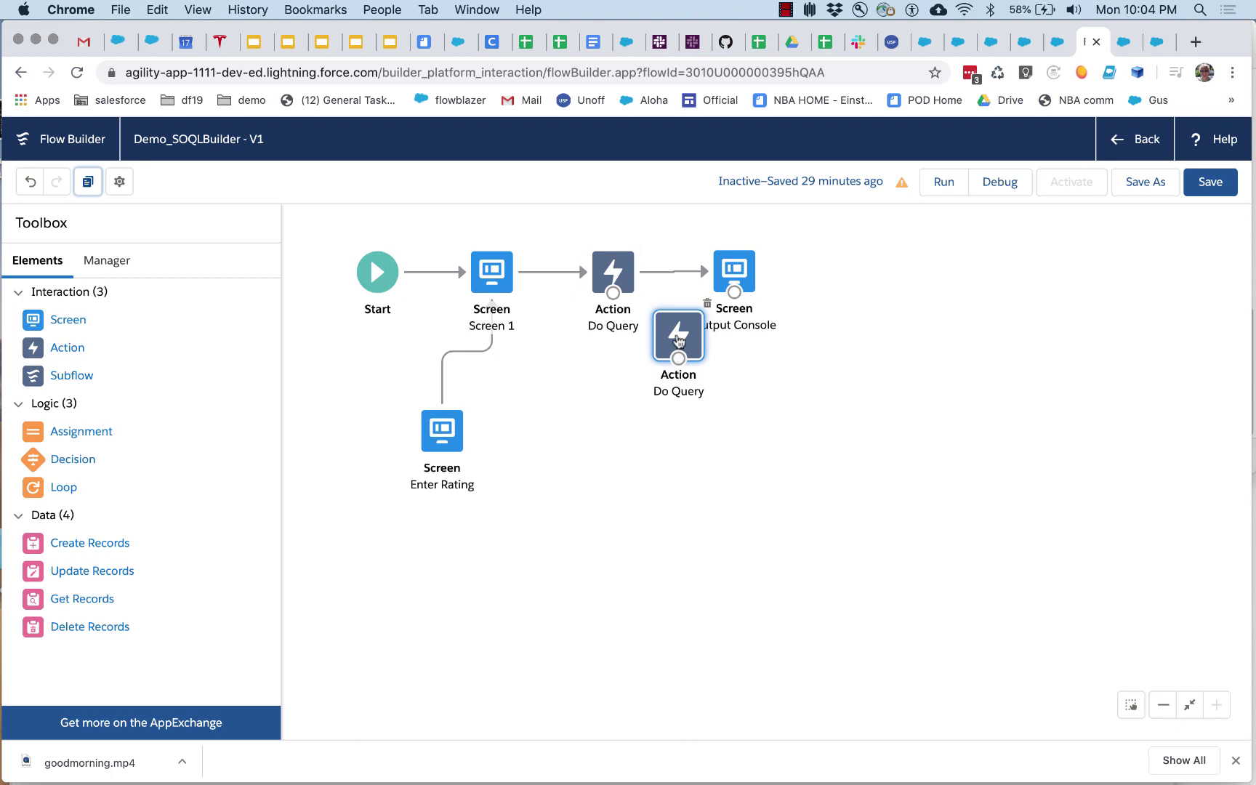
left_click_drag(706, 376, 642, 435)
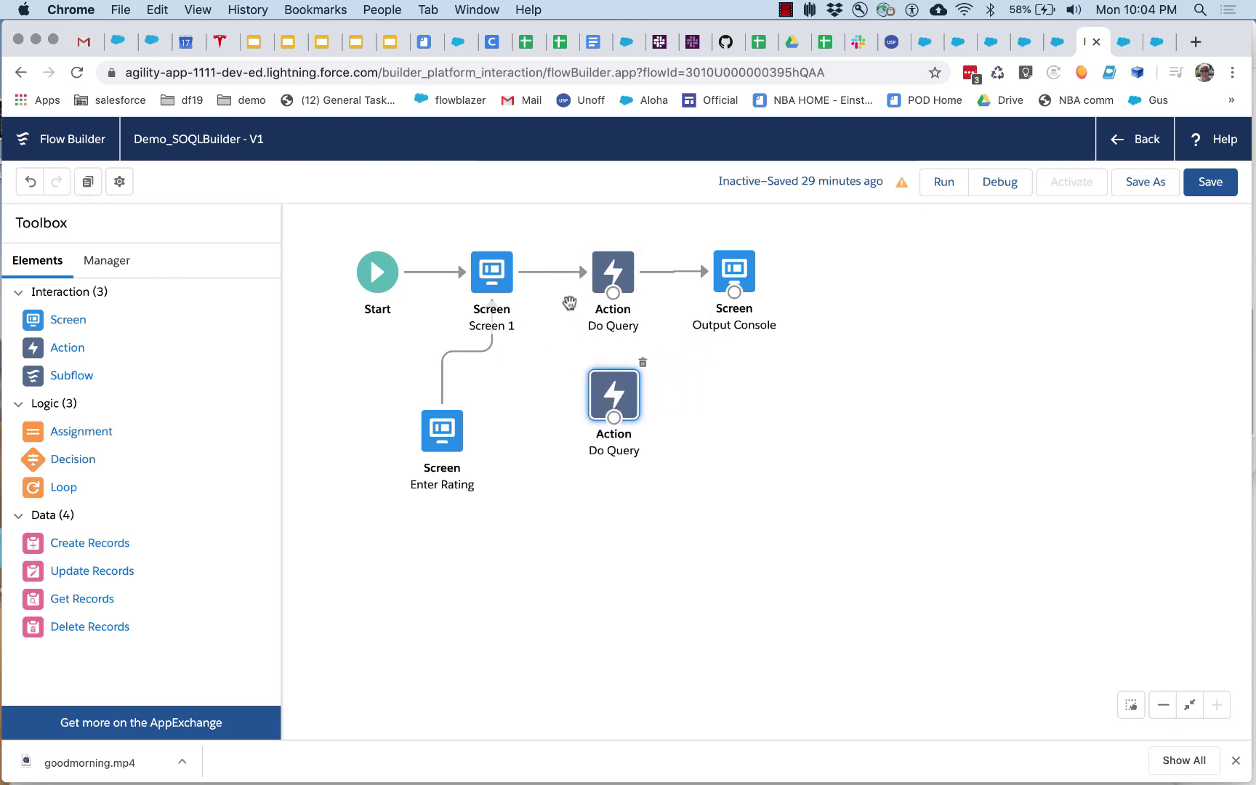
left_click(643, 365)
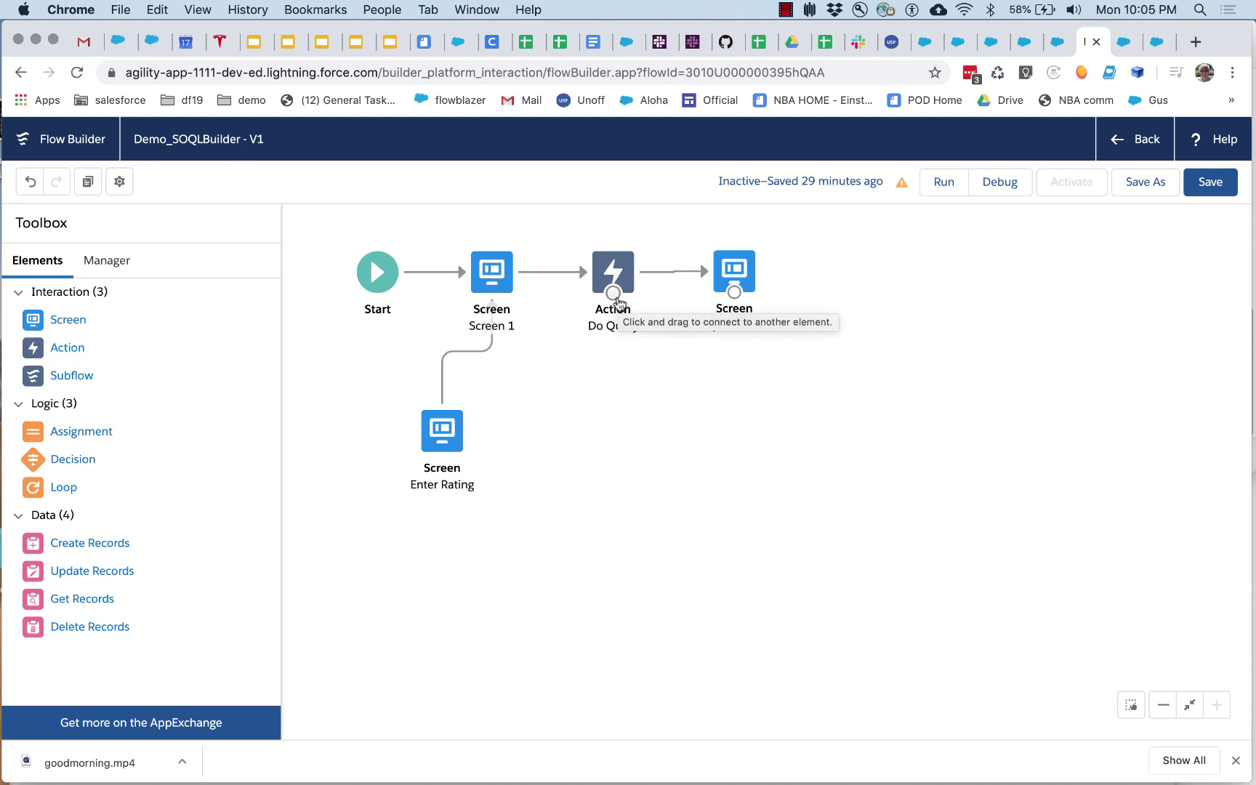
Inspect the soqlQueryBuilder component in Screen 1, then bring up the accountHot Account record tab.
double_click(495, 289)
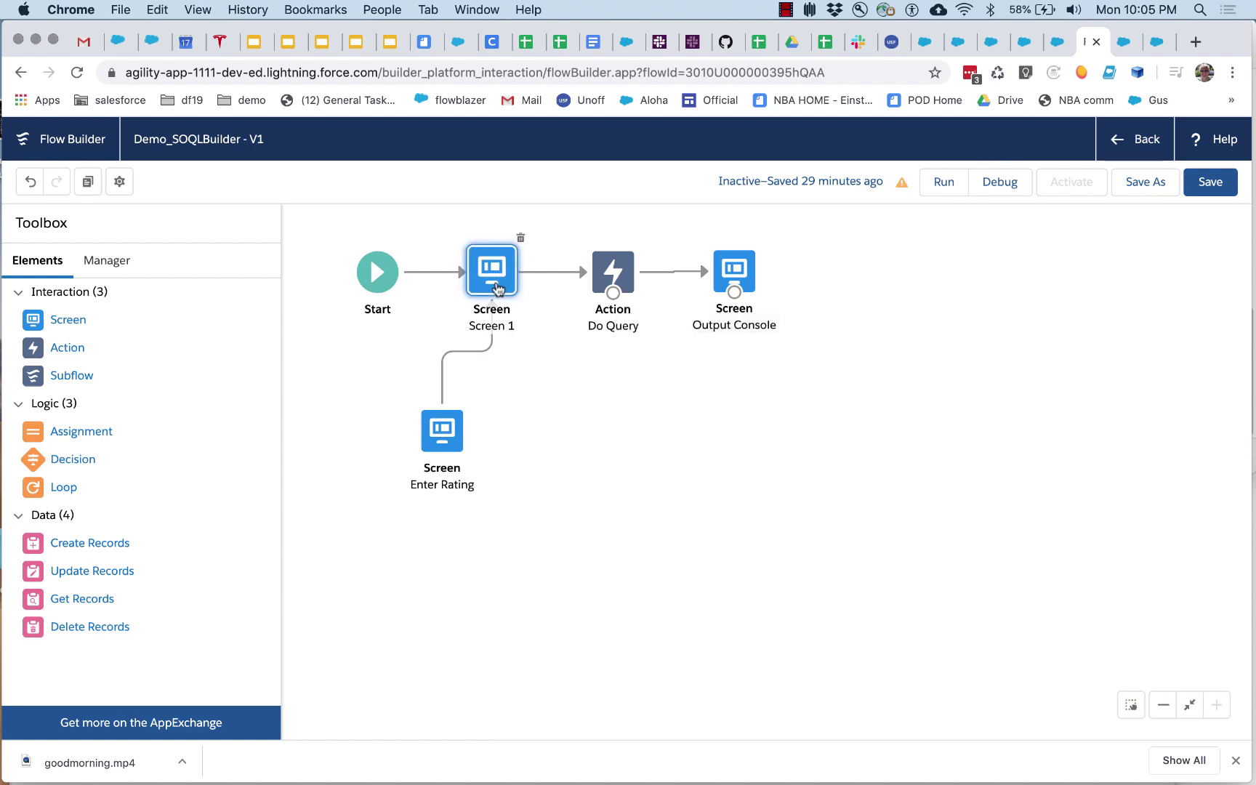
left_click(372, 347)
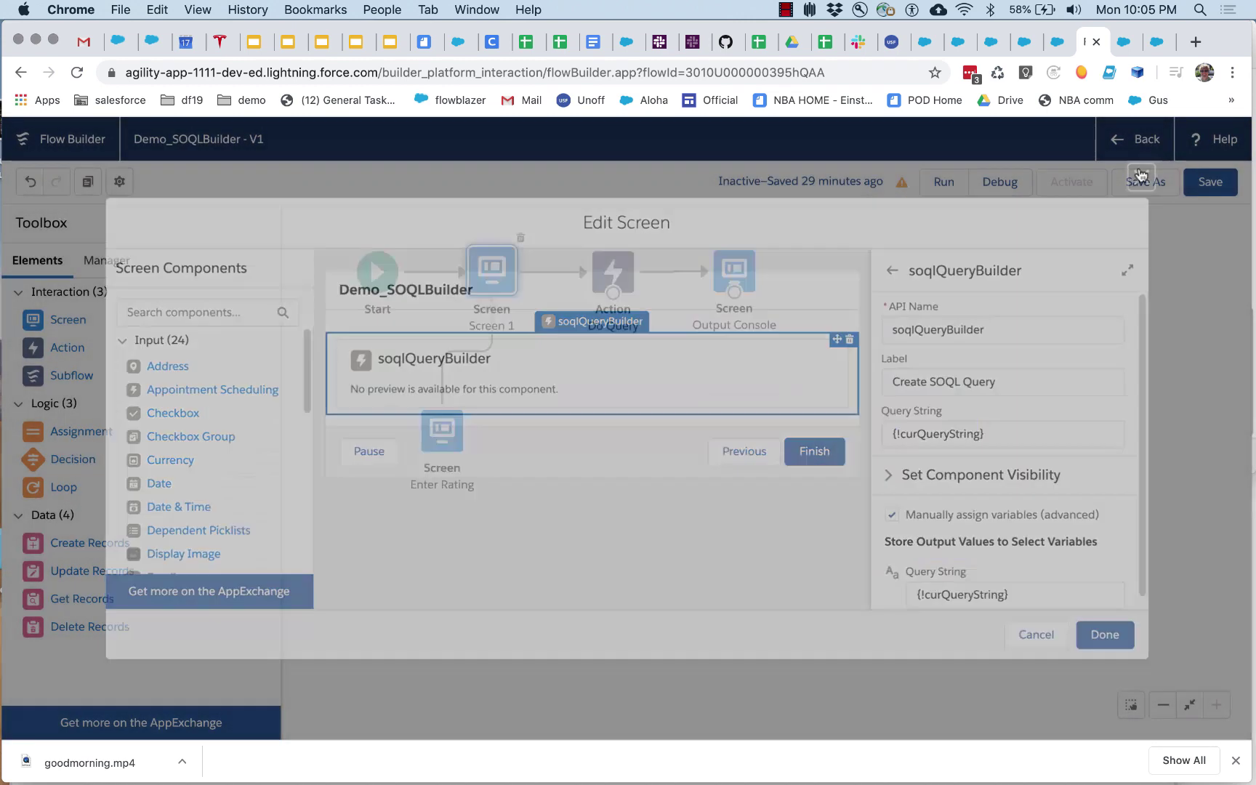
left_click(1143, 176)
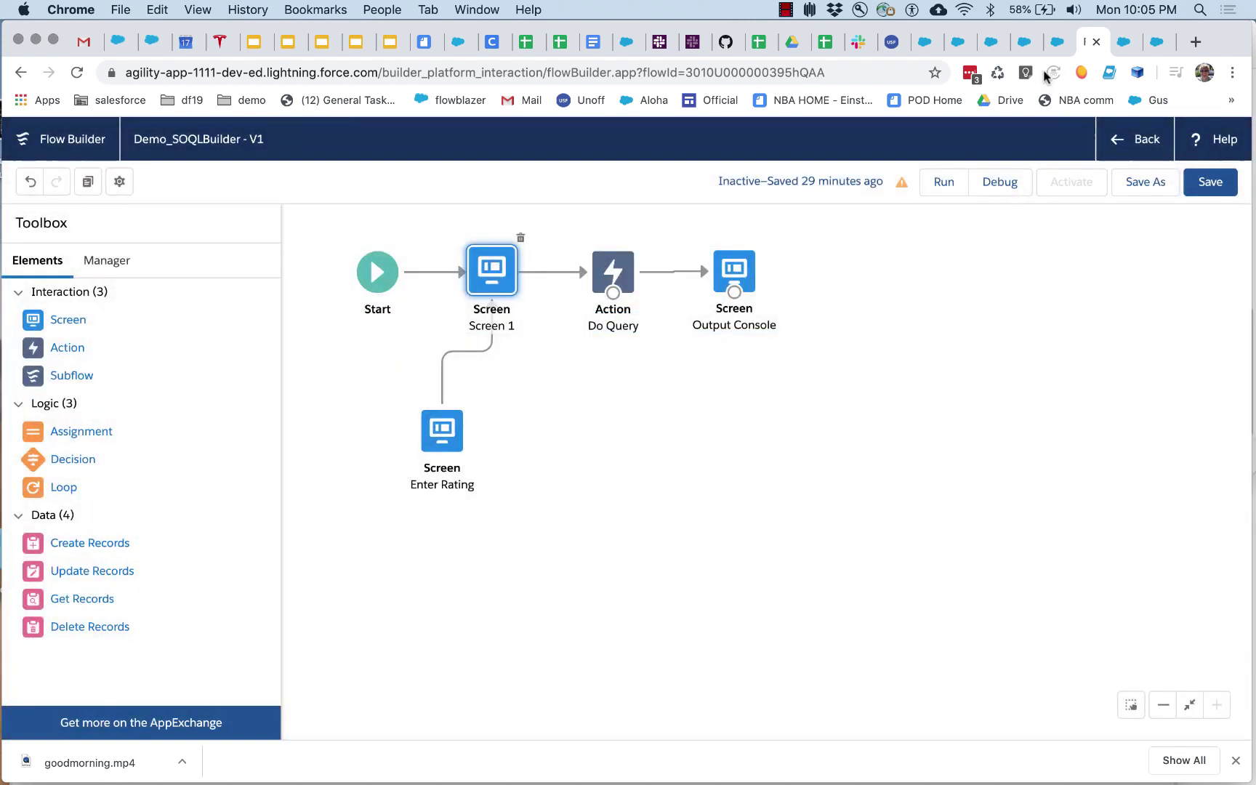
left_click(1055, 52)
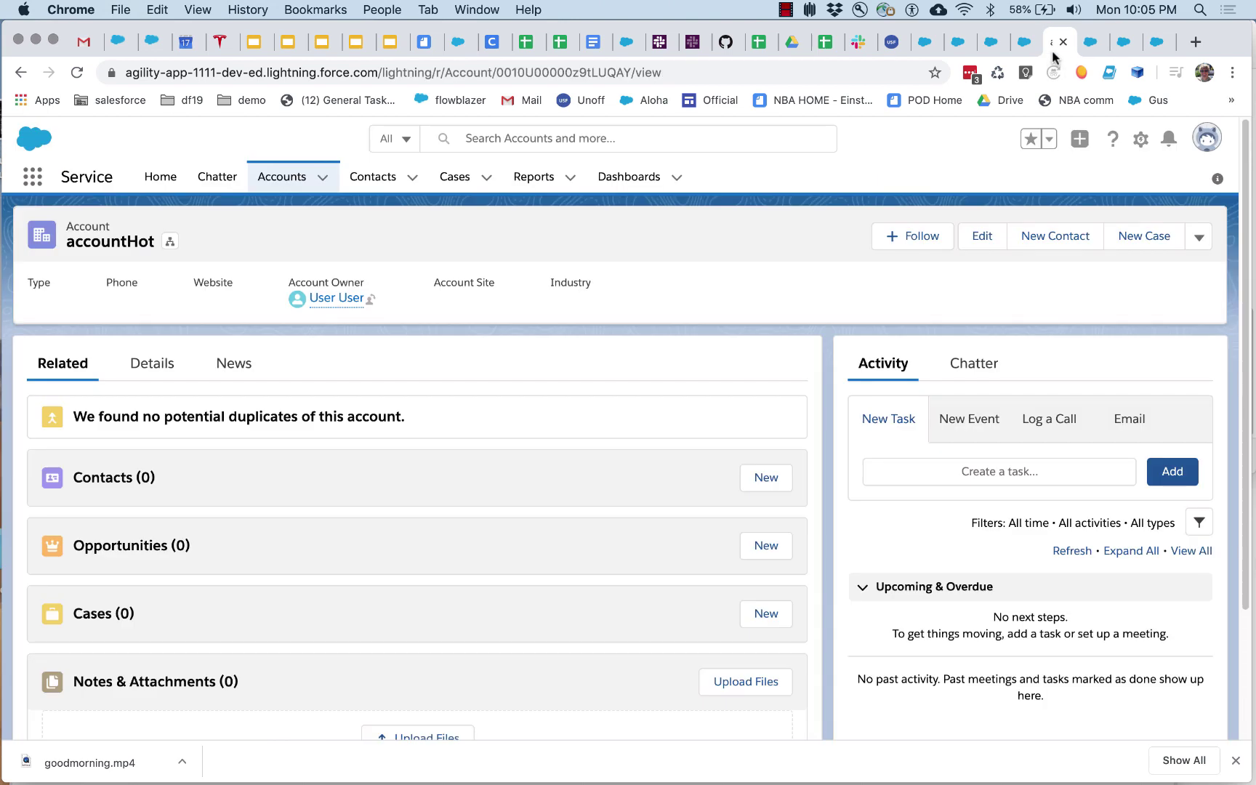
Return to the flow debug run showing the Create SOQL Query screen.
left_click(1122, 51)
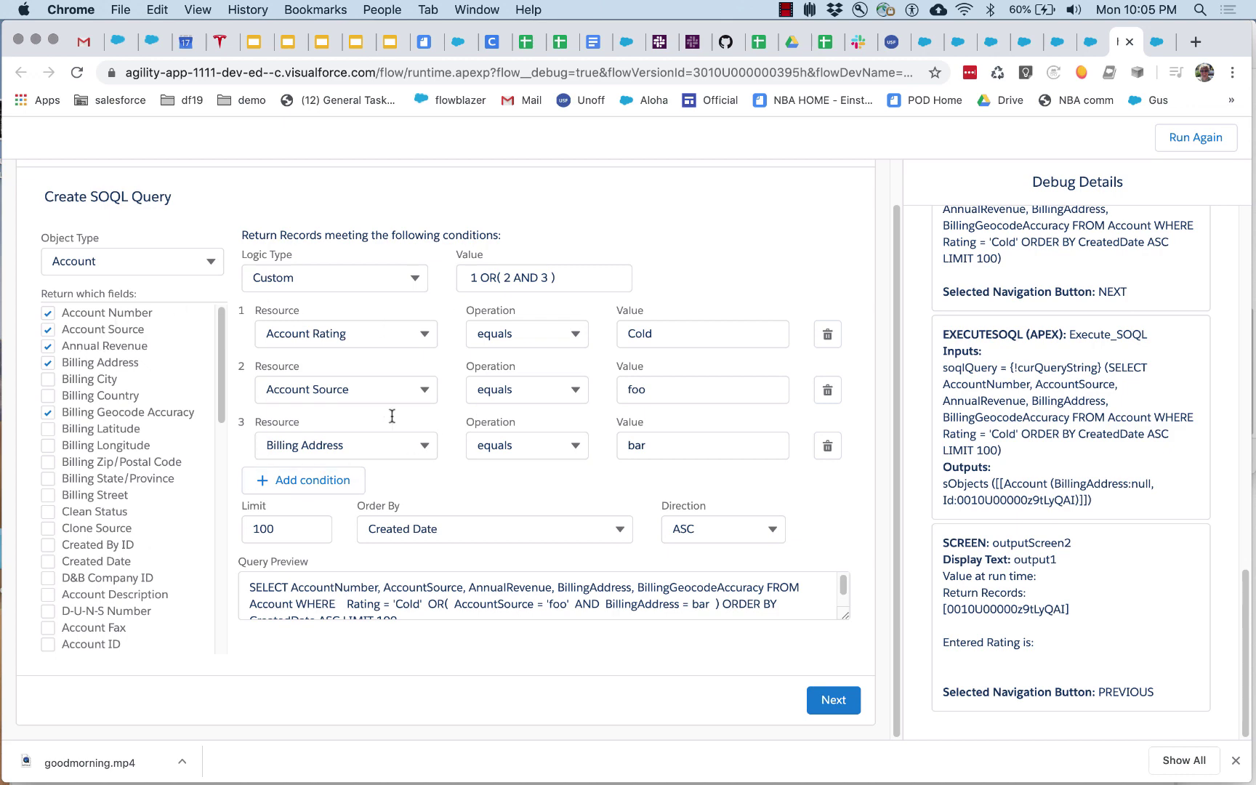
left_click(1086, 52)
double_click(613, 272)
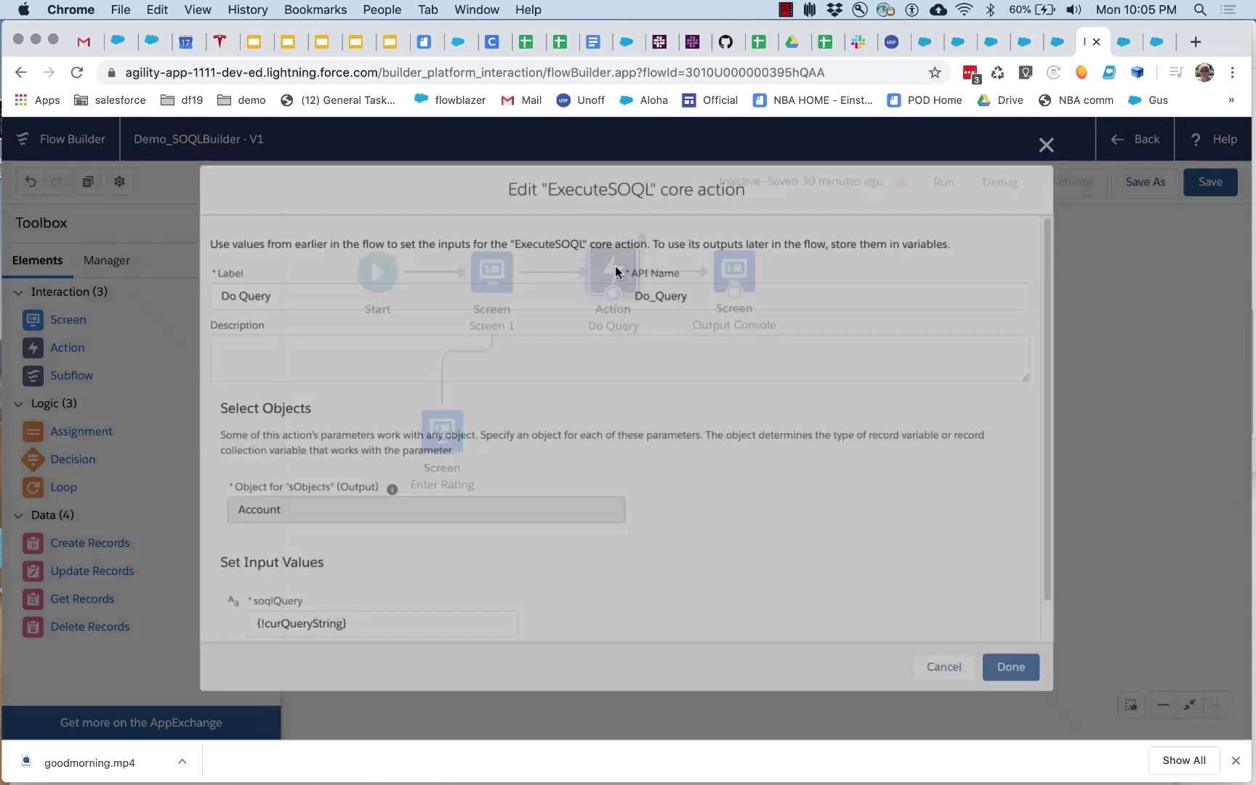
scroll(436, 567, "down", 1)
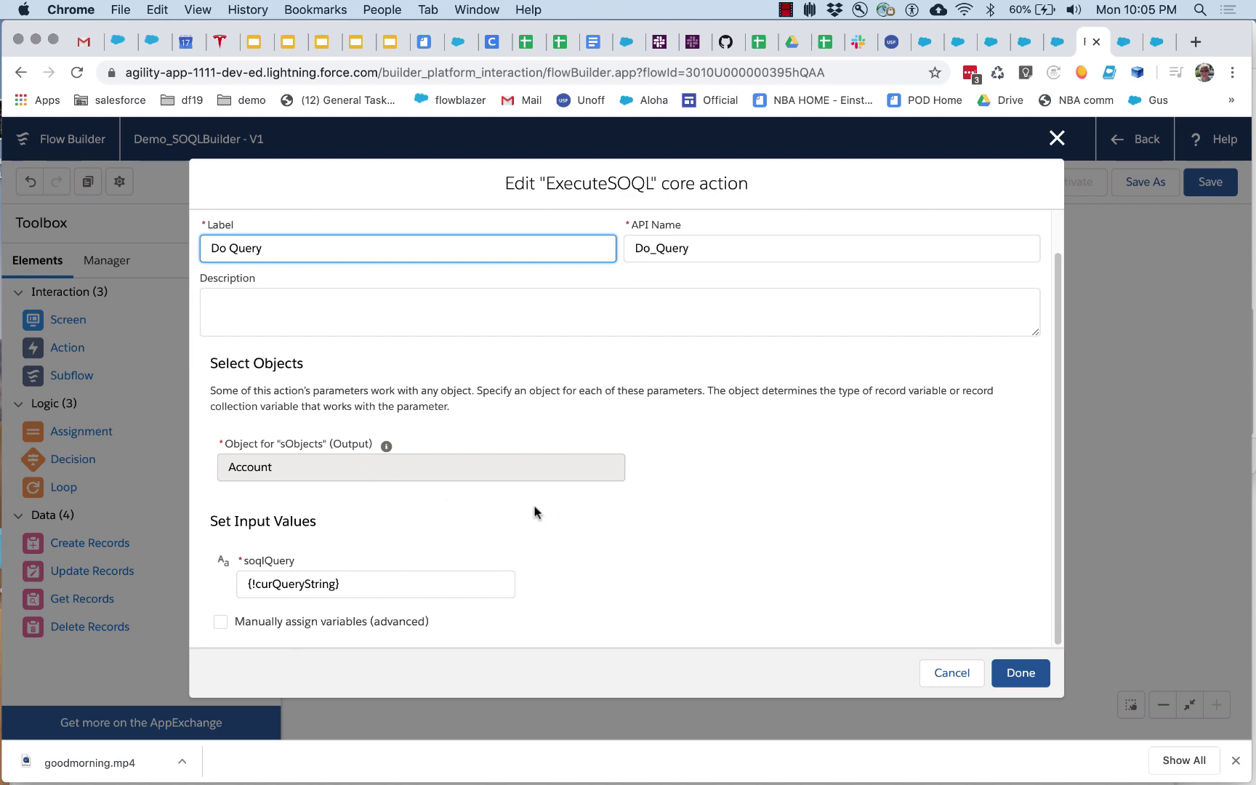
left_click(1056, 140)
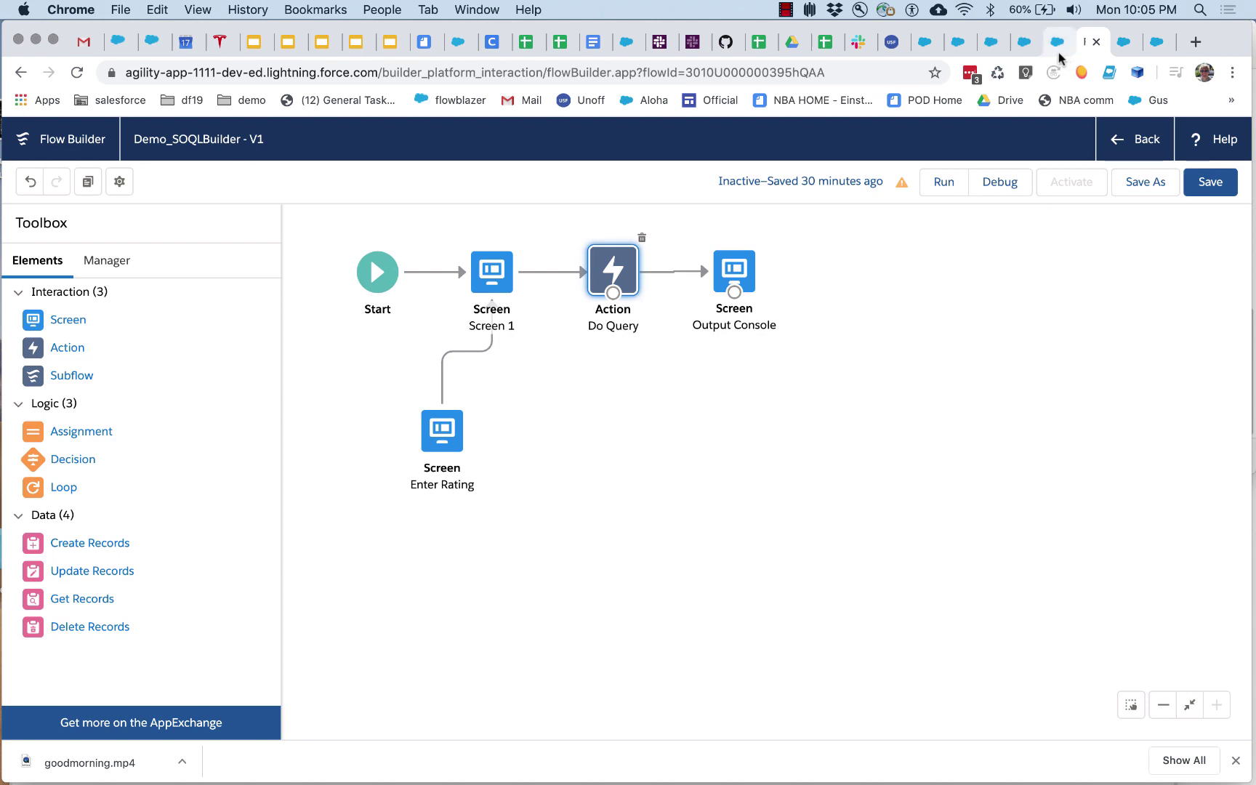
left_click(1125, 43)
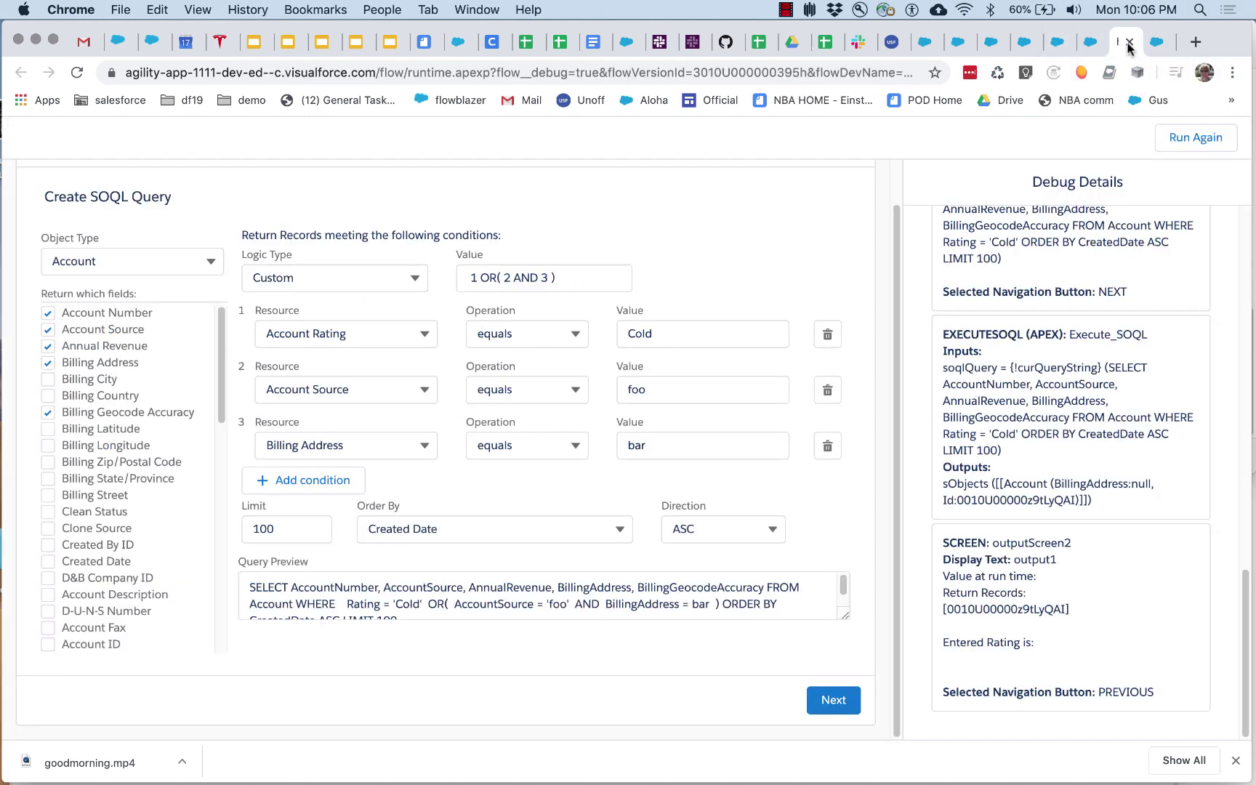